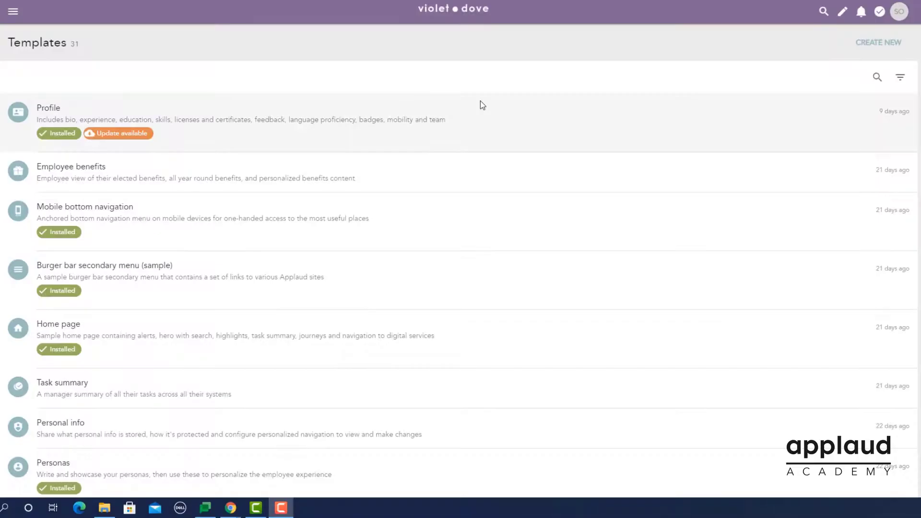
# - Look through the Templates list to see which templates are available and which are installed
pyautogui.scroll(-7, 482, 105)
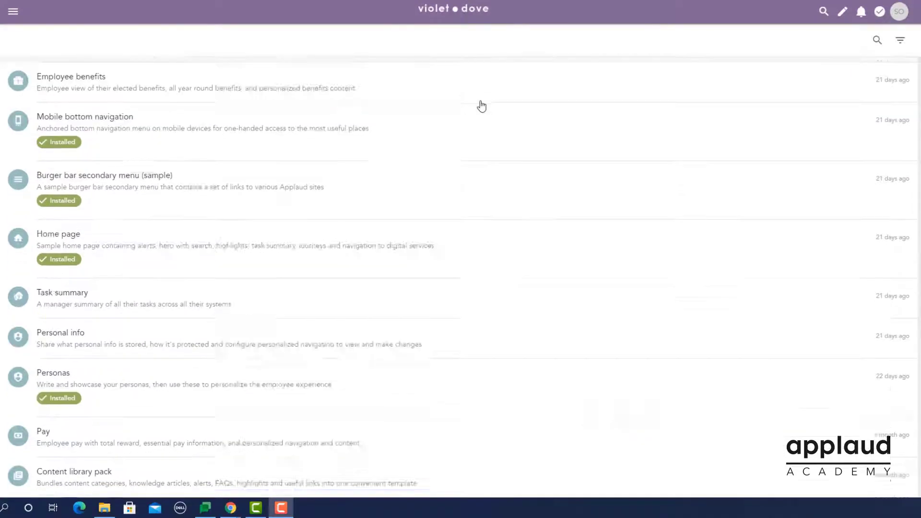
pyautogui.scroll(-1, 482, 106)
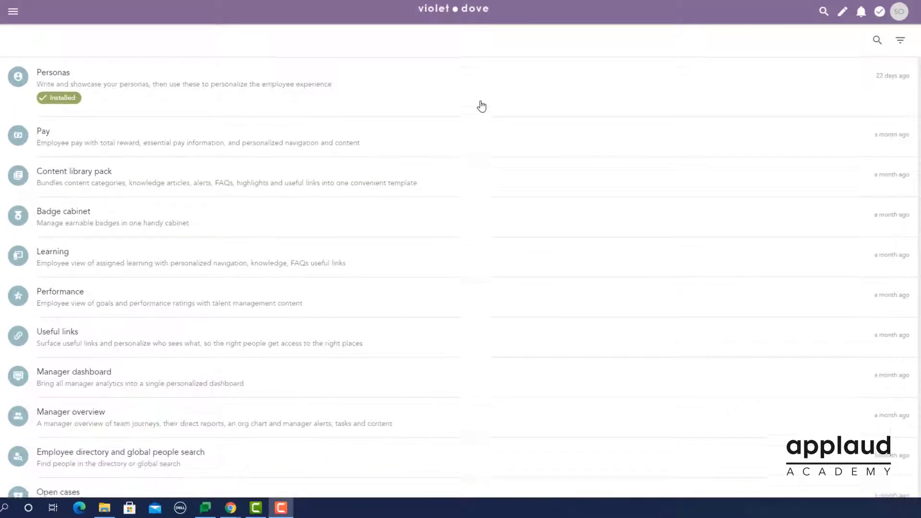
pyautogui.scroll(-1, 483, 106)
pyautogui.scroll(-4, 482, 105)
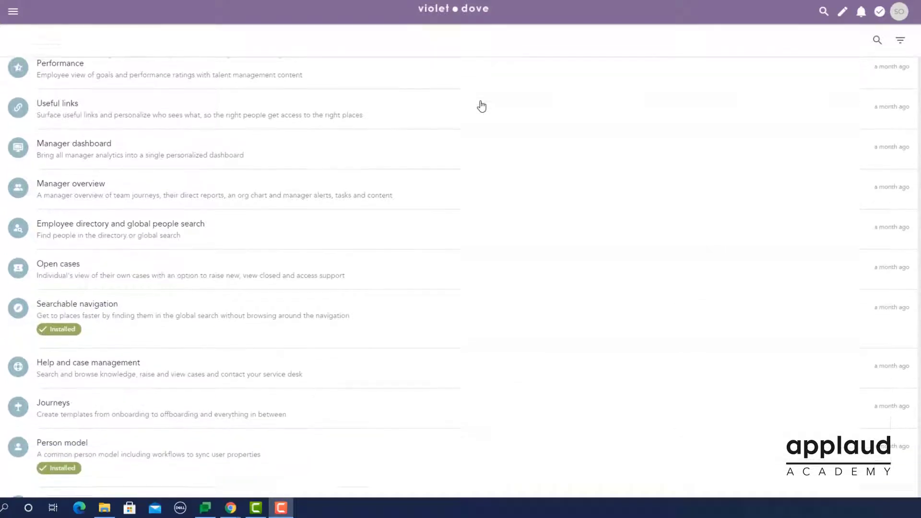
pyautogui.scroll(-8, 482, 106)
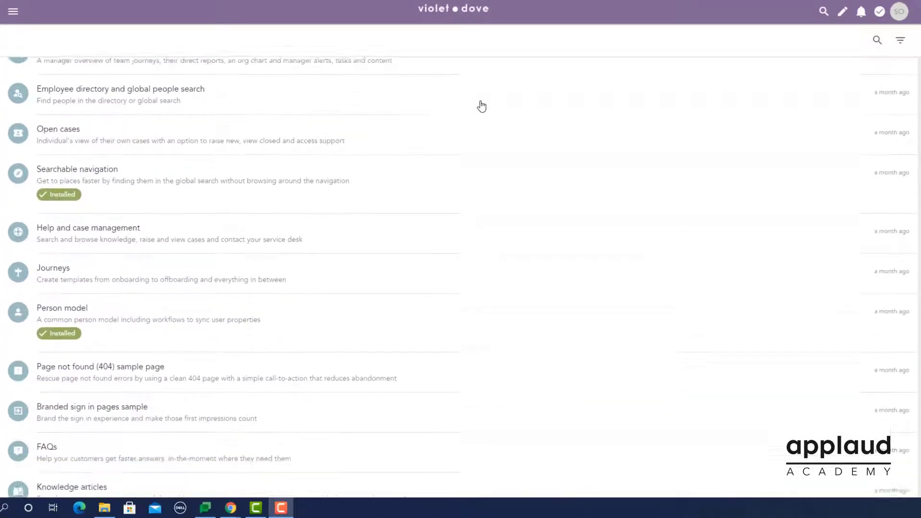
# - View the Popular places global menu, and expand the Popular places and Requests groups in the burger bar
pyautogui.click(512, 206)
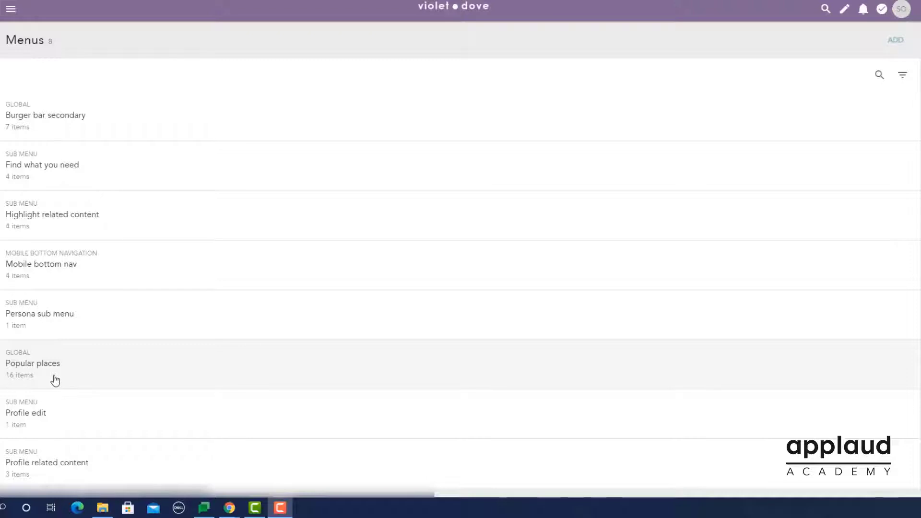
pyautogui.click(55, 380)
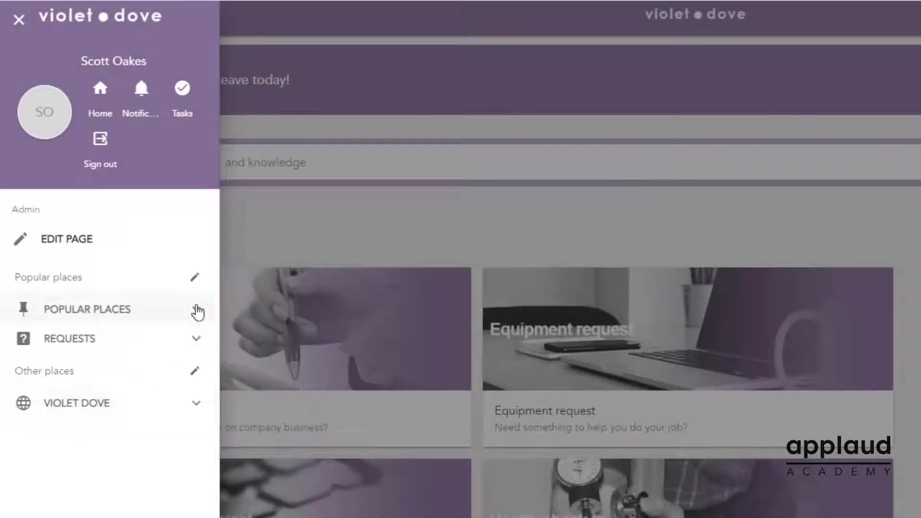
pyautogui.click(197, 309)
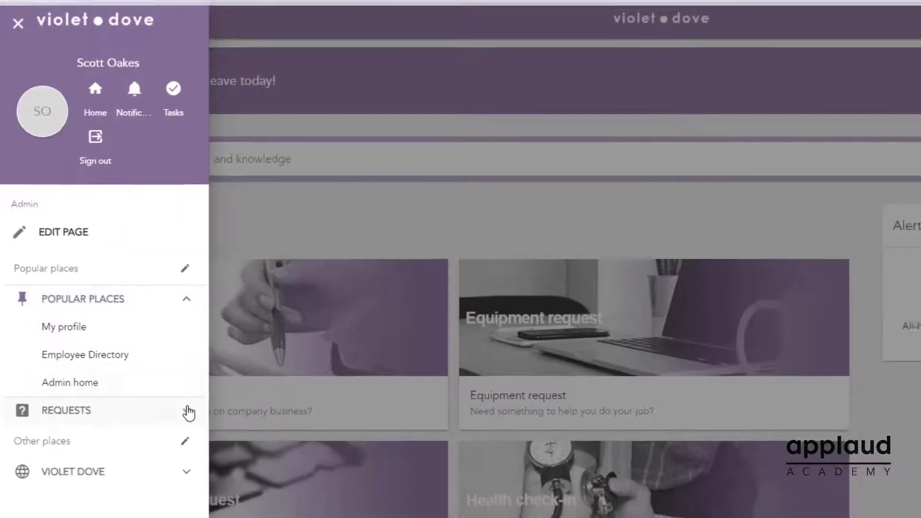
pyautogui.click(197, 427)
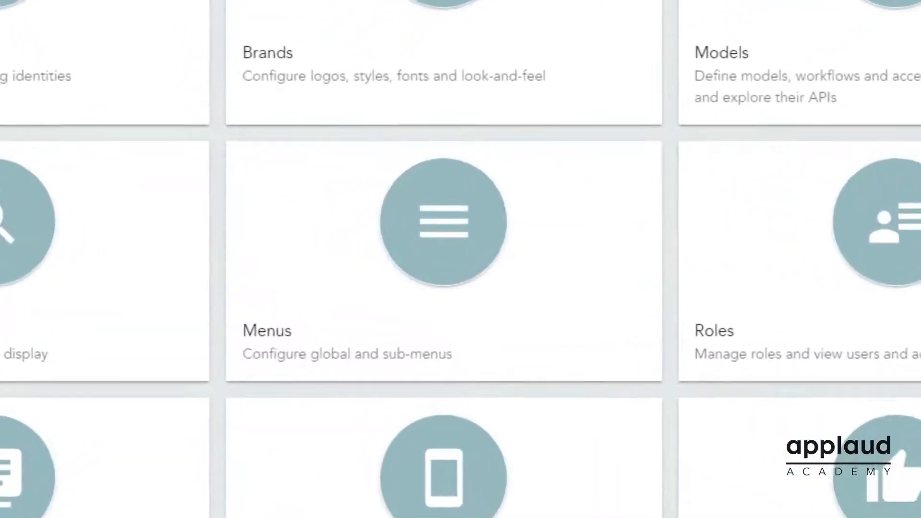
# - Create and save a menu named "Popular places" of type Global (Can show on the burger bar)
pyautogui.click(440, 260)
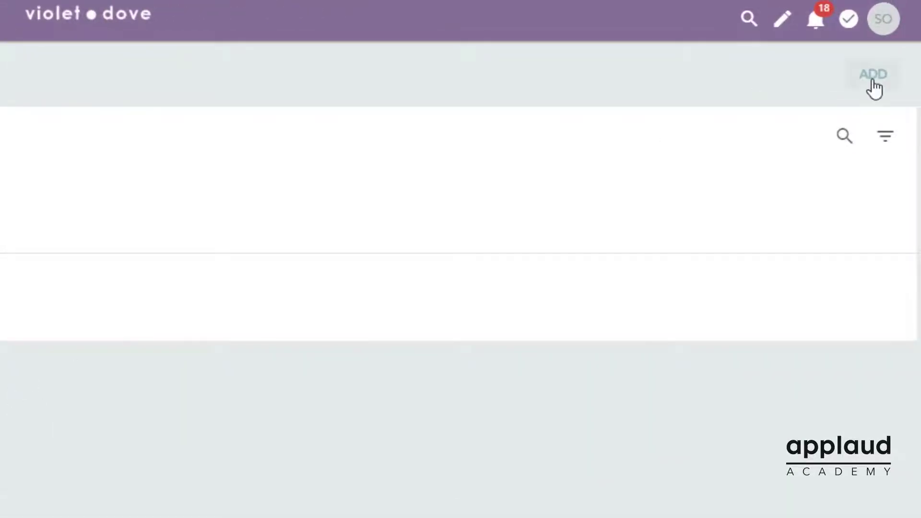
pyautogui.click(872, 81)
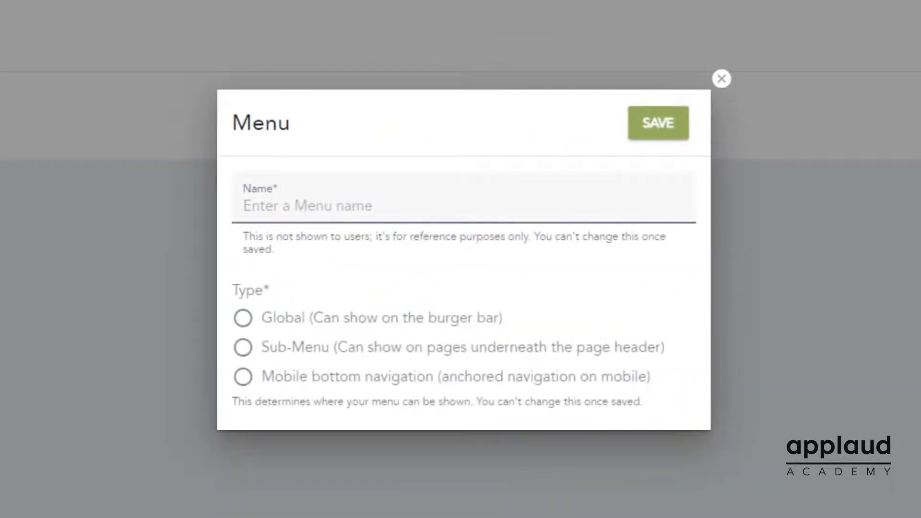
pyautogui.write('Popula')
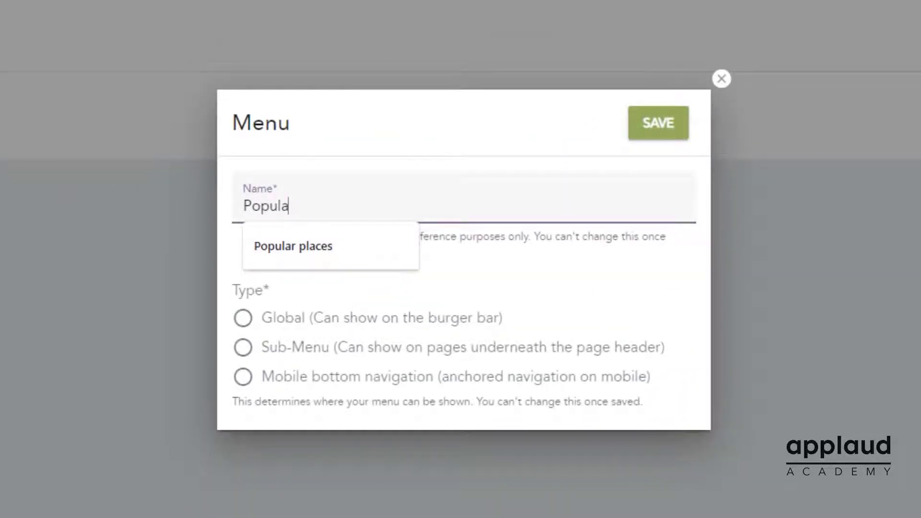
pyautogui.write('r places')
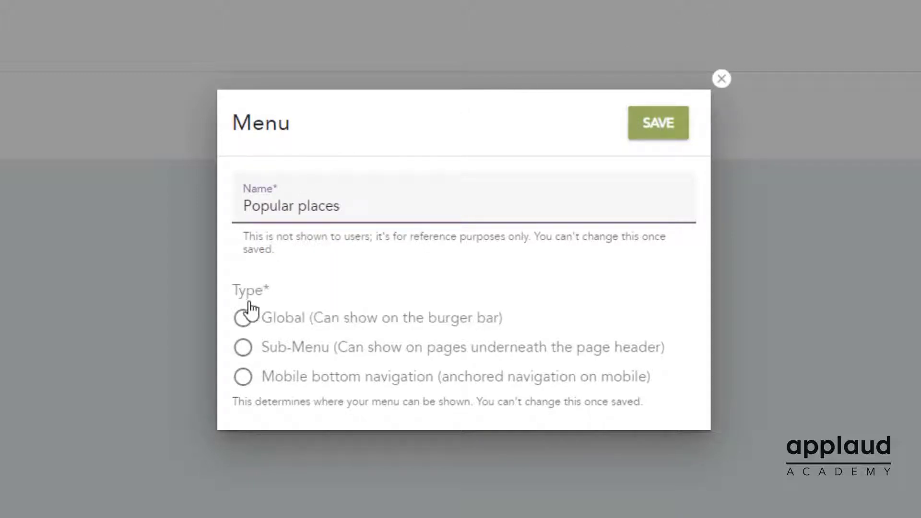
pyautogui.click(242, 319)
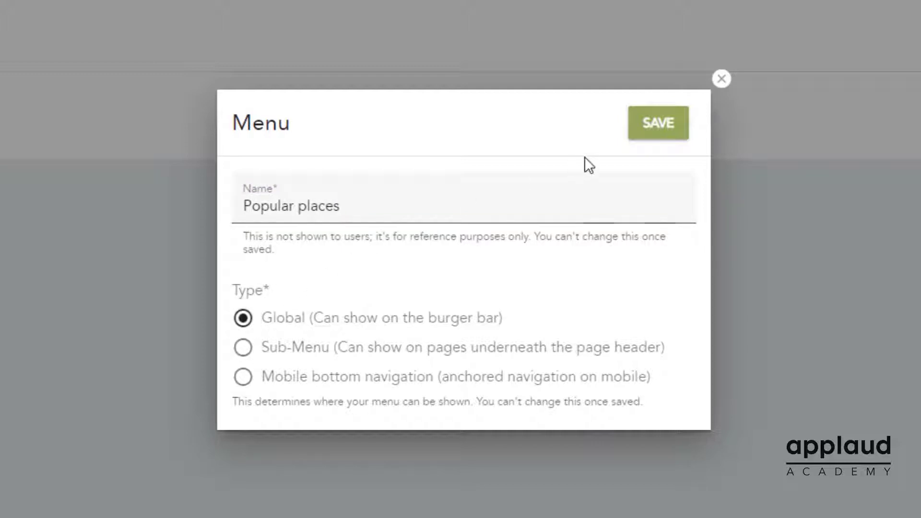
pyautogui.click(659, 138)
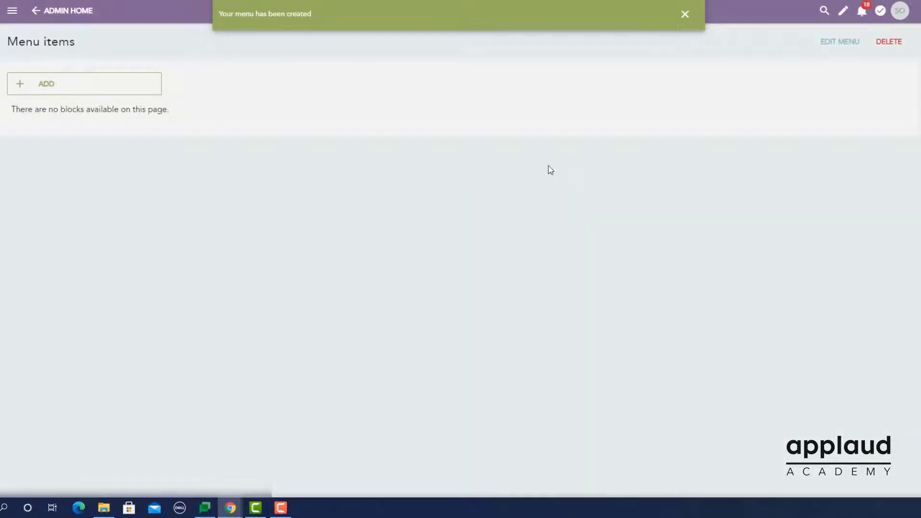
# - Add a menu item that is a Container of Sub-items and label it "Popular places"
pyautogui.click(47, 91)
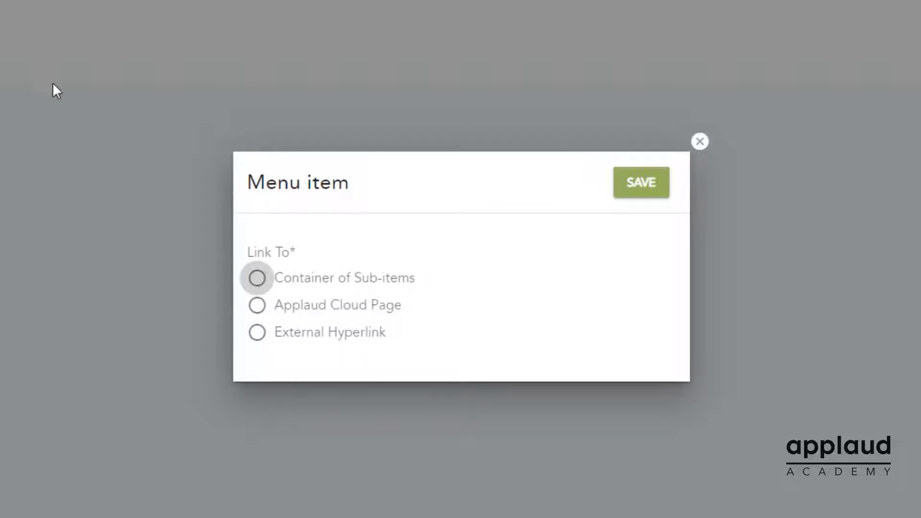
pyautogui.click(256, 279)
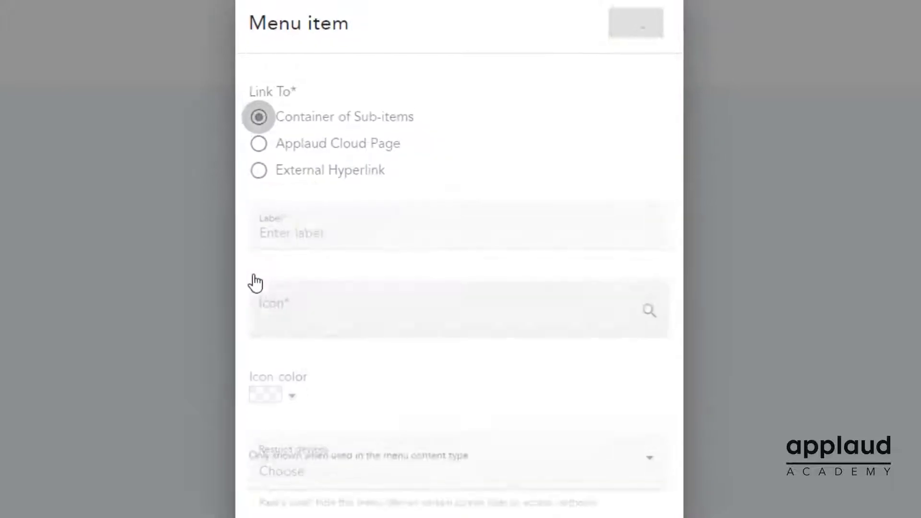
pyautogui.click(290, 240)
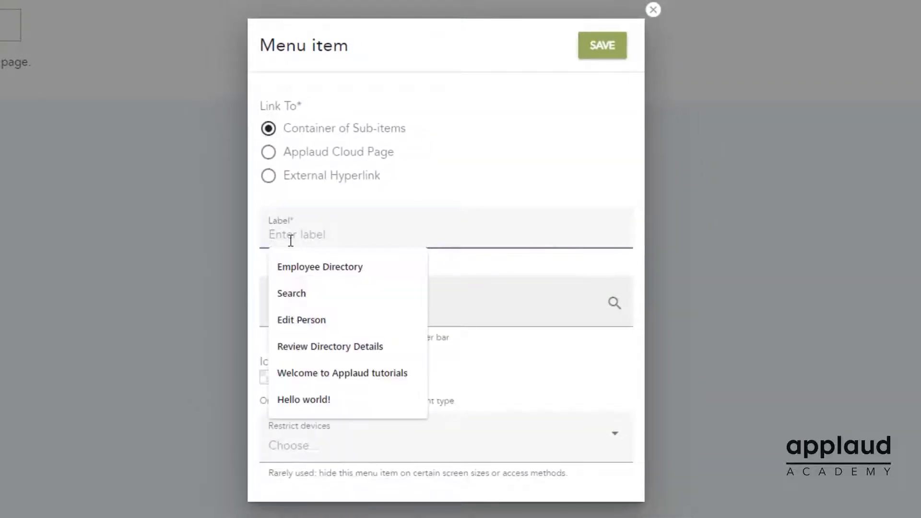
pyautogui.write('Popular places')
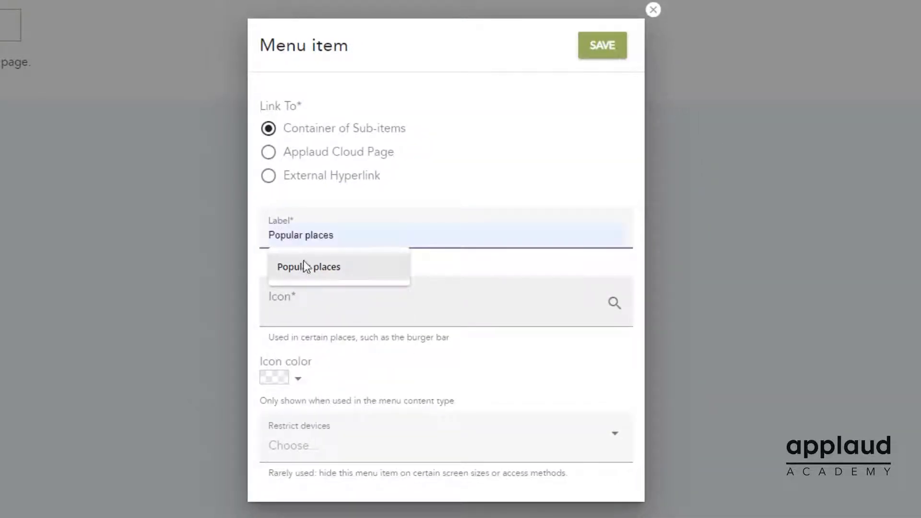
pyautogui.click(309, 269)
# - Assign the pin icon to the Popular places container item and save it
pyautogui.click(319, 312)
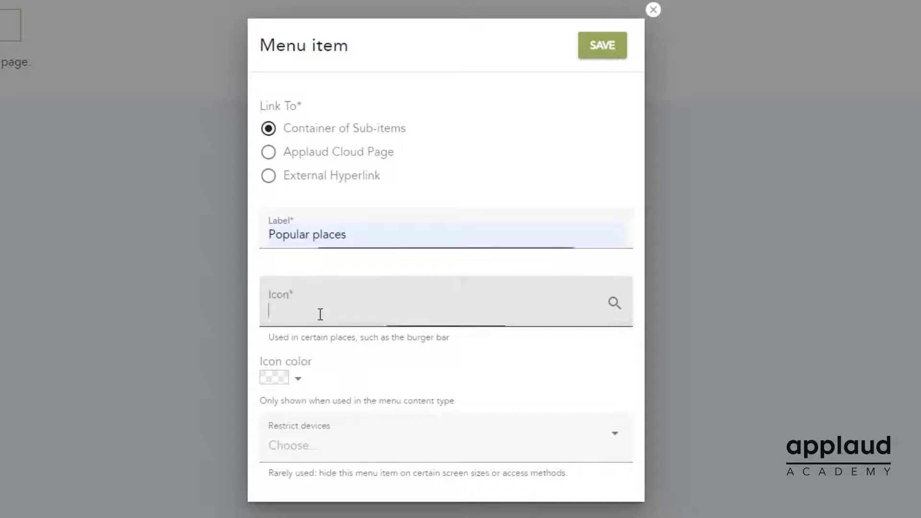
pyautogui.write('Pin')
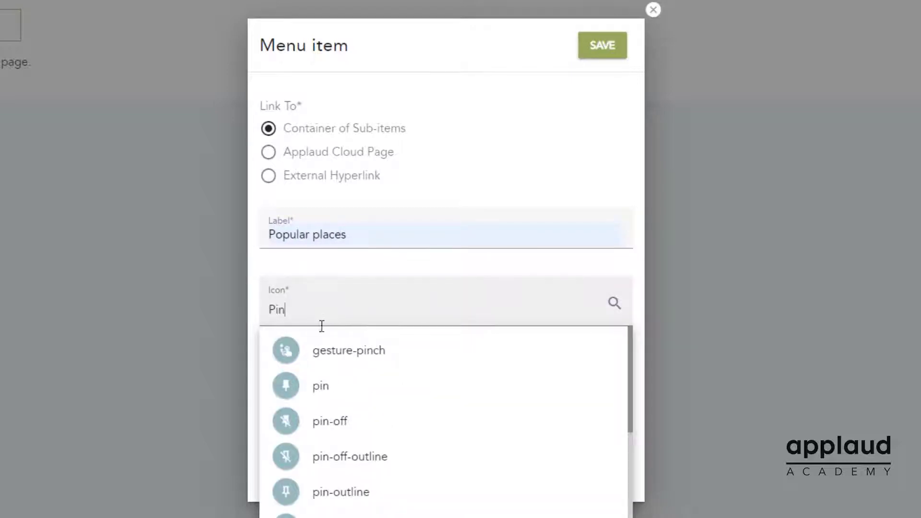
pyautogui.click(322, 386)
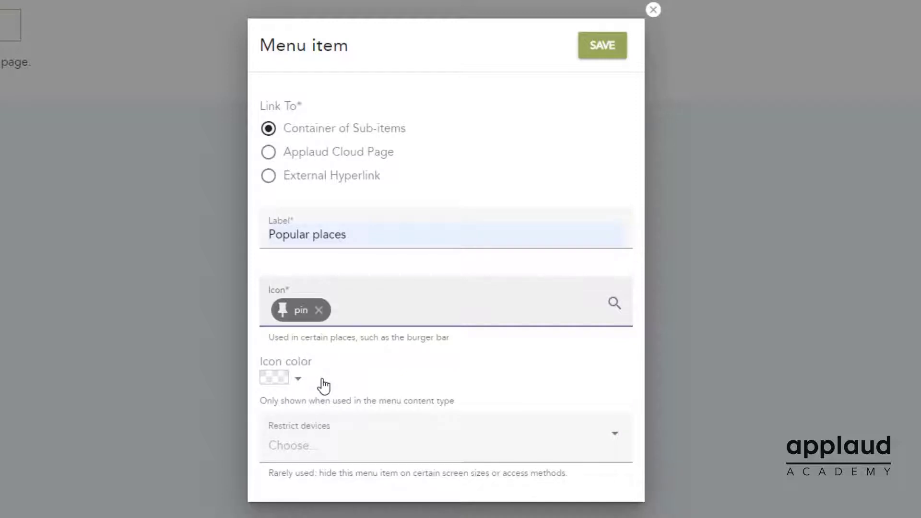
pyautogui.click(603, 63)
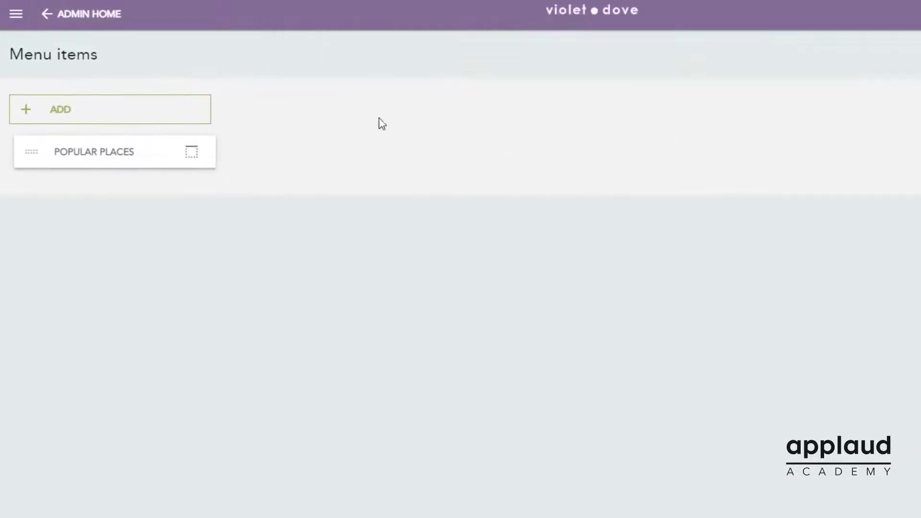
# - Add a second menu item that links to the Applaud Cloud Page "My profile"
pyautogui.click(60, 115)
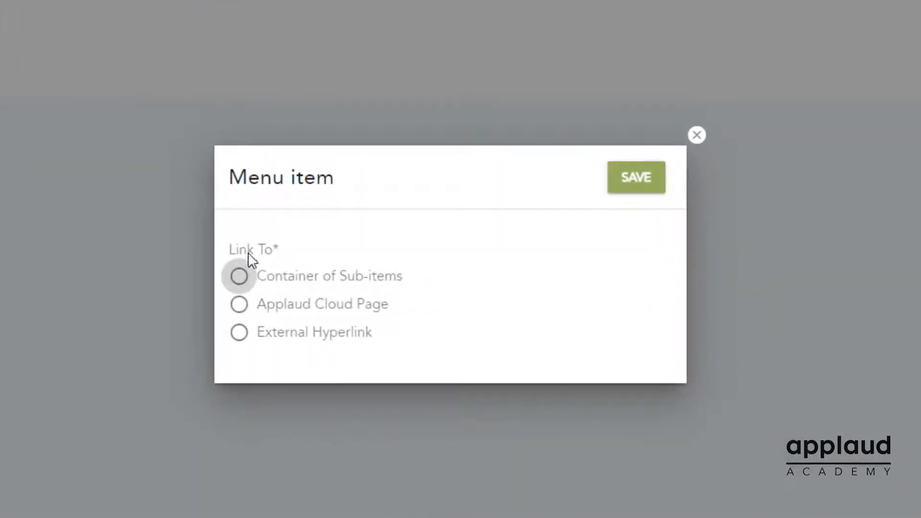
pyautogui.click(244, 310)
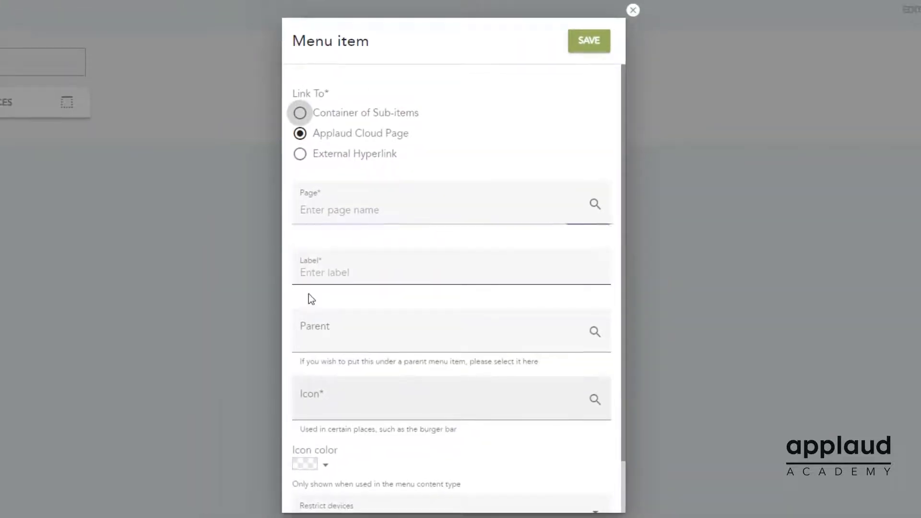
pyautogui.click(327, 216)
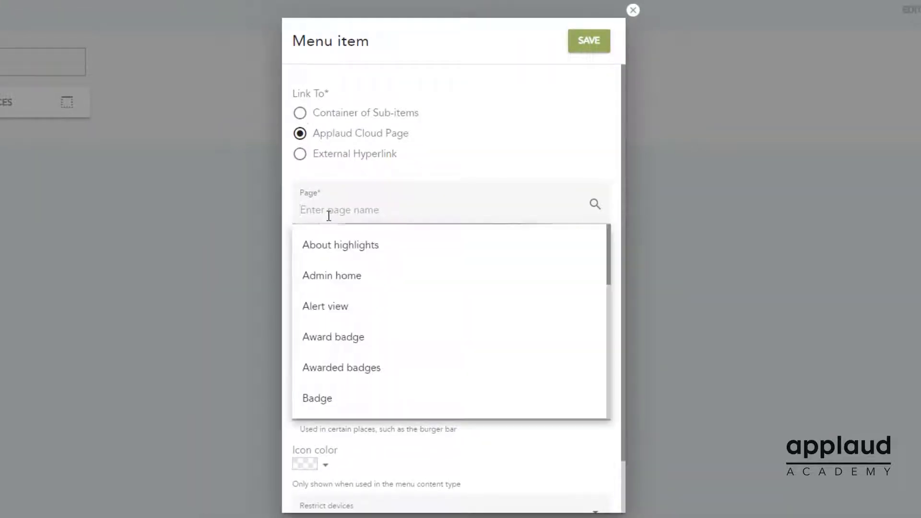
pyautogui.write('My')
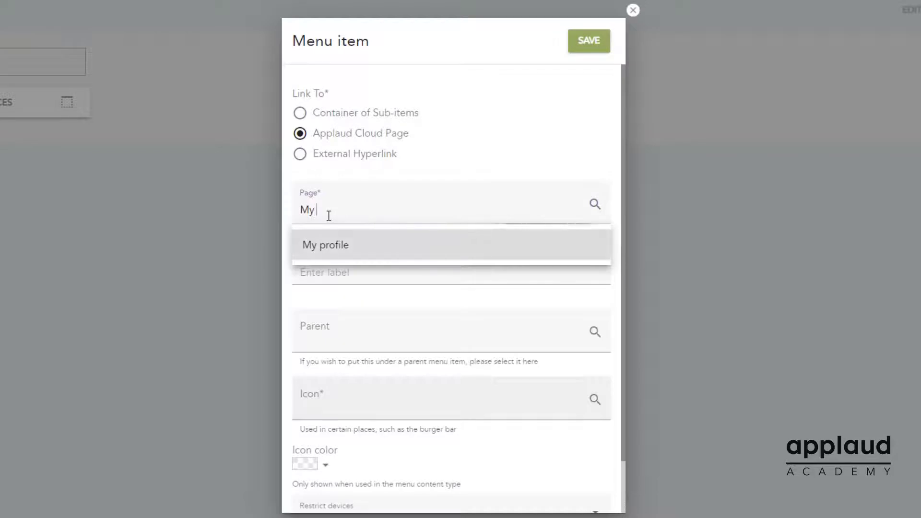
pyautogui.click(329, 243)
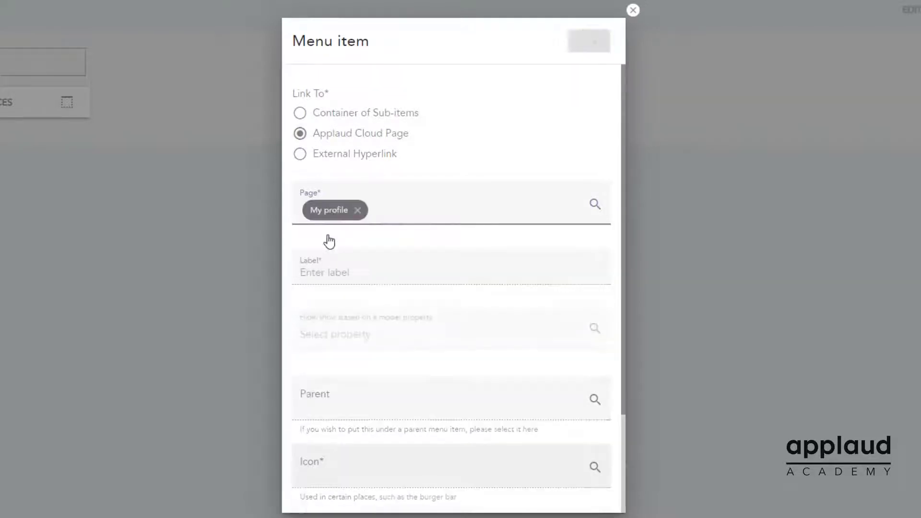
# - Set the My profile item's parent to Popular places, give it the face-profile icon, and save it
pyautogui.click(344, 336)
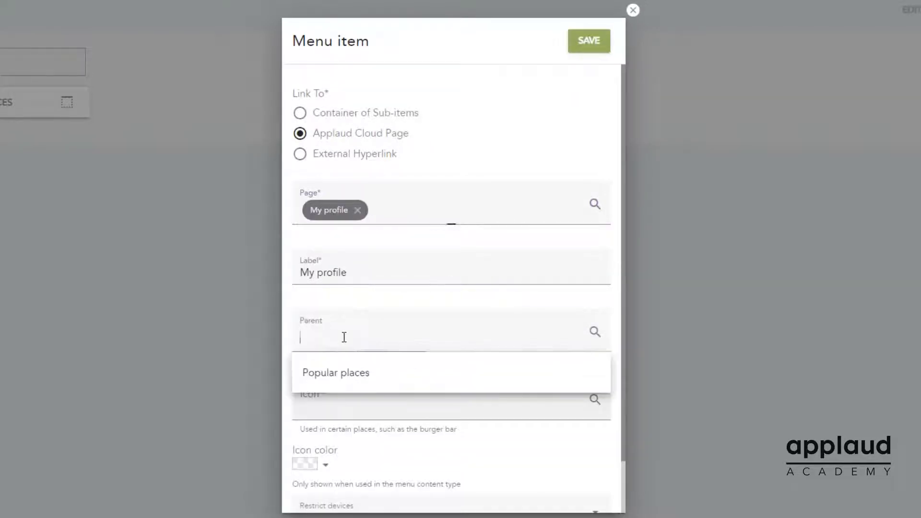
pyautogui.click(392, 382)
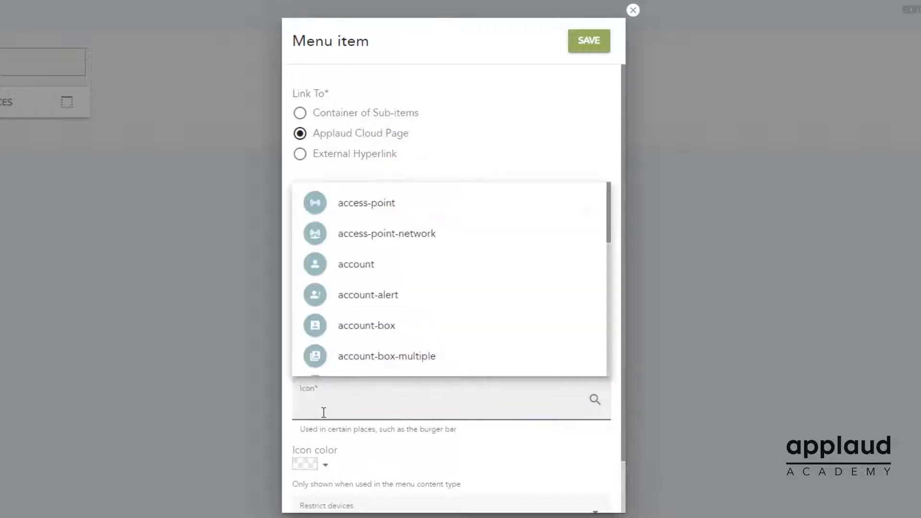
pyautogui.write('profile')
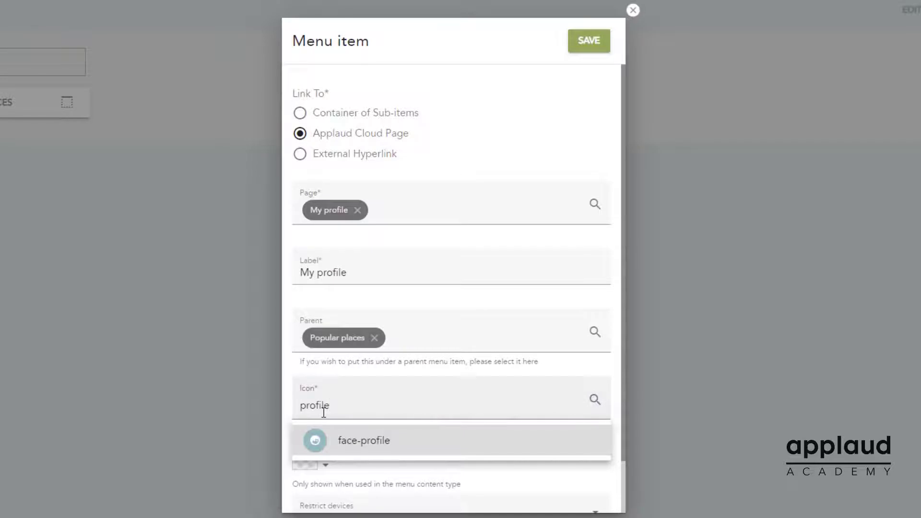
pyautogui.click(348, 441)
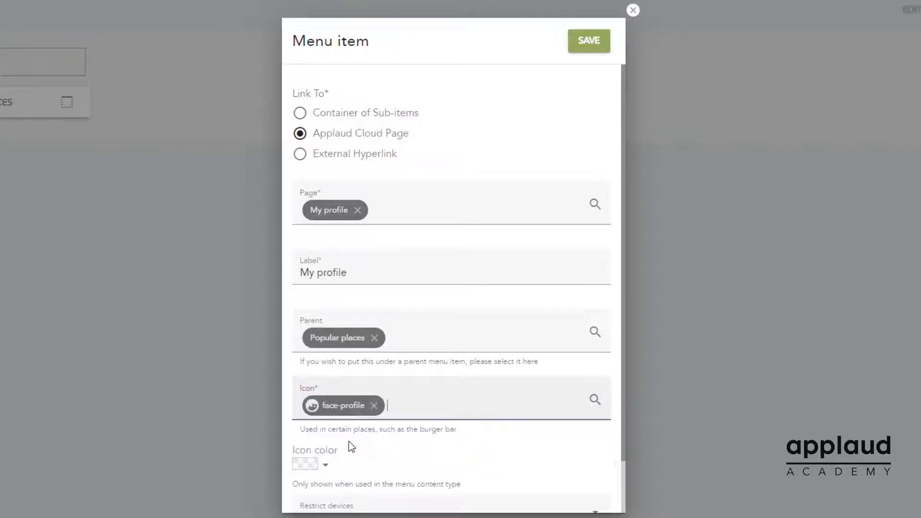
pyautogui.scroll(-1, 349, 441)
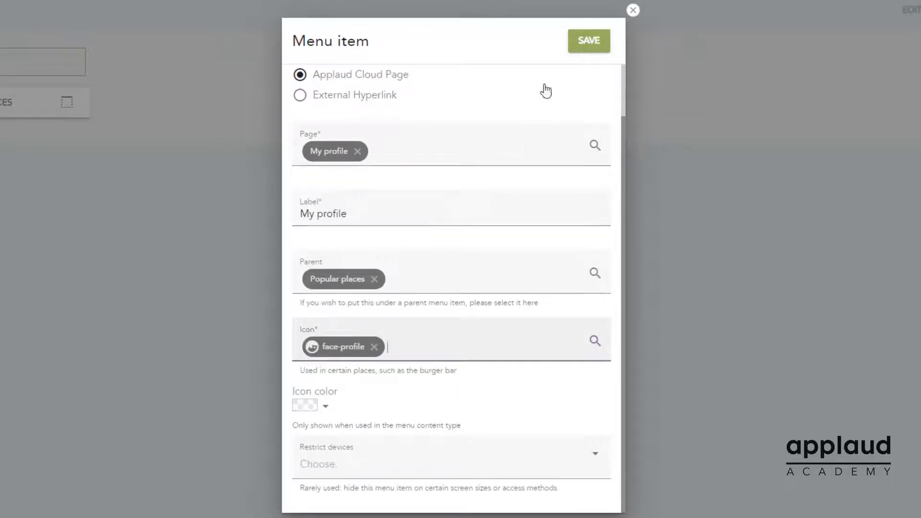
pyautogui.click(590, 56)
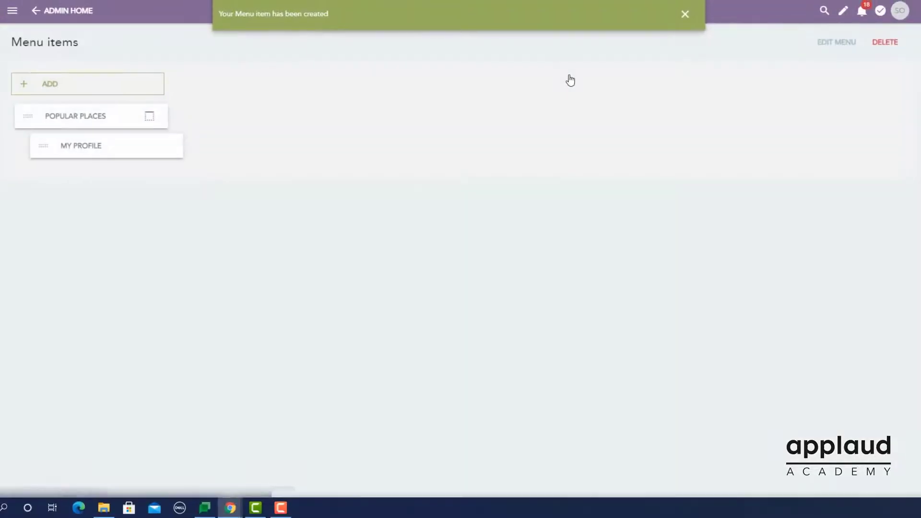
# - Add a menu item that links to the Applaud Cloud Page "Employee Directory"
pyautogui.click(53, 91)
pyautogui.click(337, 271)
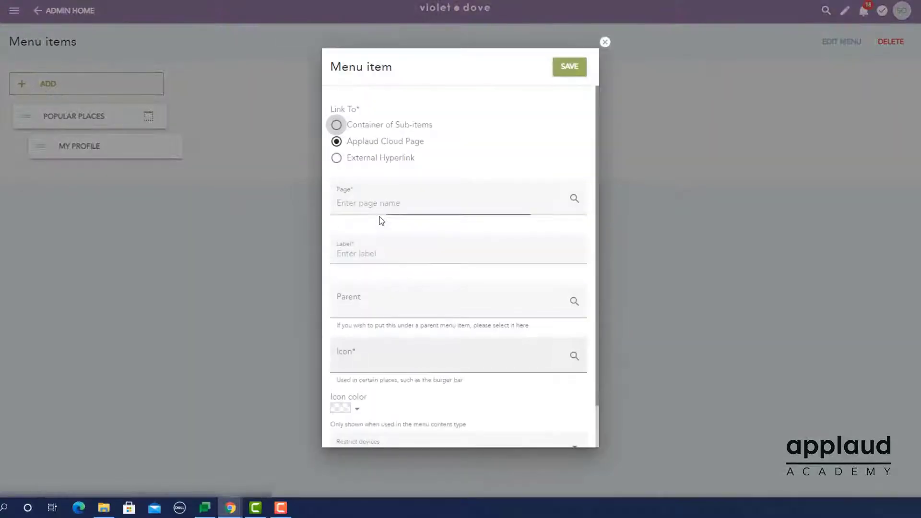
pyautogui.click(380, 207)
pyautogui.write('Empl')
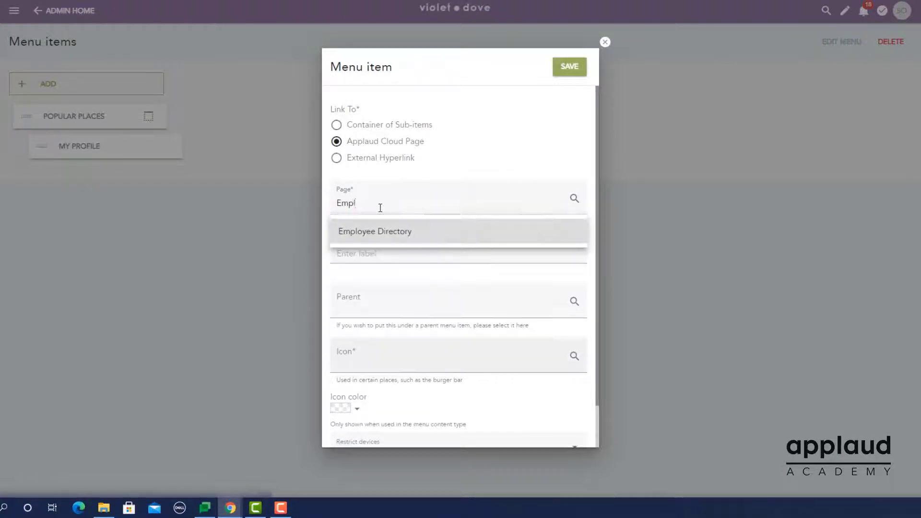
pyautogui.click(413, 237)
# - Set the Employee Directory item's parent to Popular places, give it the contacts icon, and save it
pyautogui.click(355, 302)
pyautogui.click(361, 336)
pyautogui.click(356, 361)
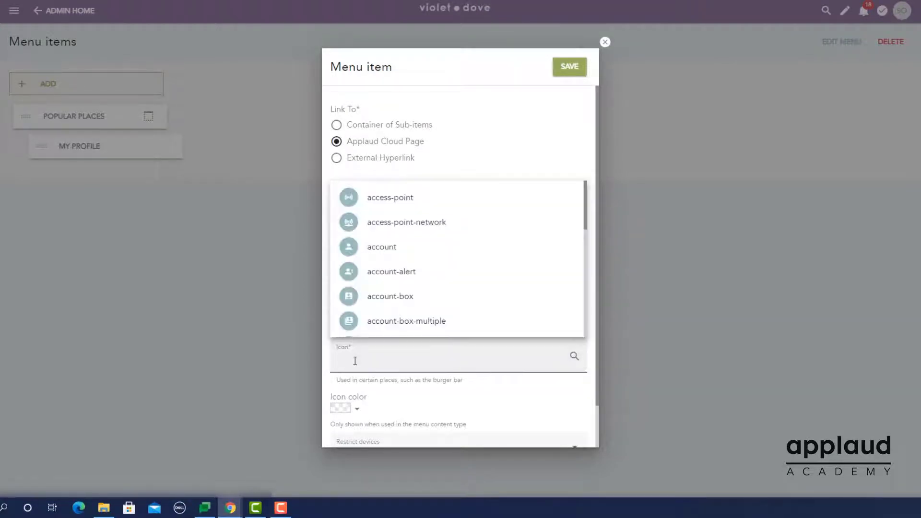
pyautogui.write('contact')
pyautogui.click(370, 413)
pyautogui.scroll(-1, 370, 418)
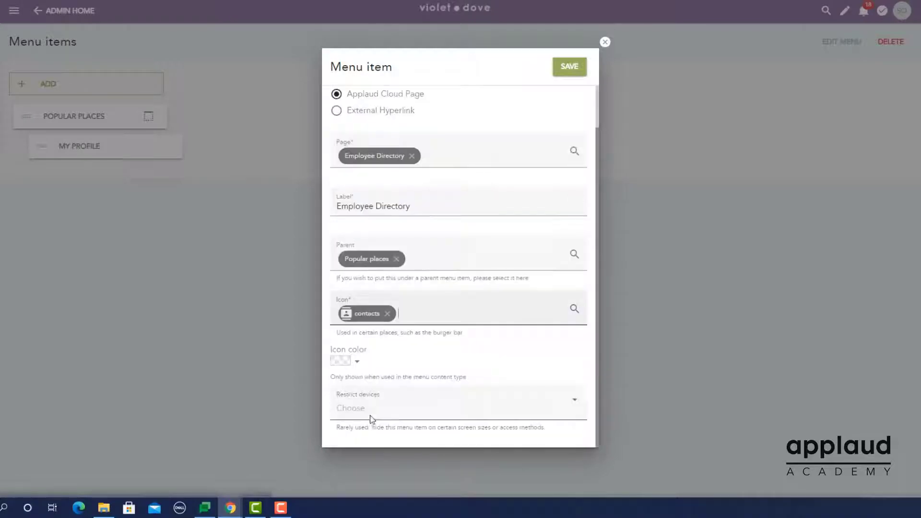
pyautogui.click(566, 75)
# - Add a menu item that links to the Applaud Cloud Page "Admin home"
pyautogui.click(39, 91)
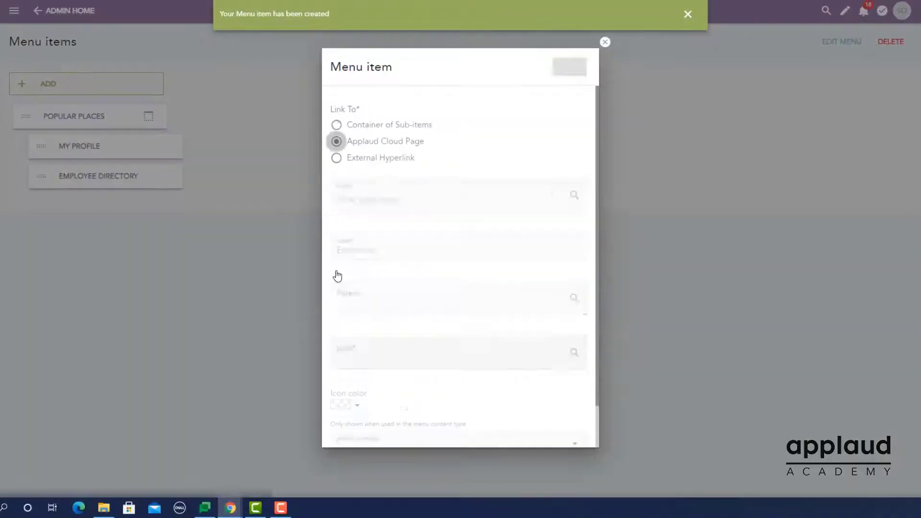
pyautogui.click(376, 199)
pyautogui.write('admin')
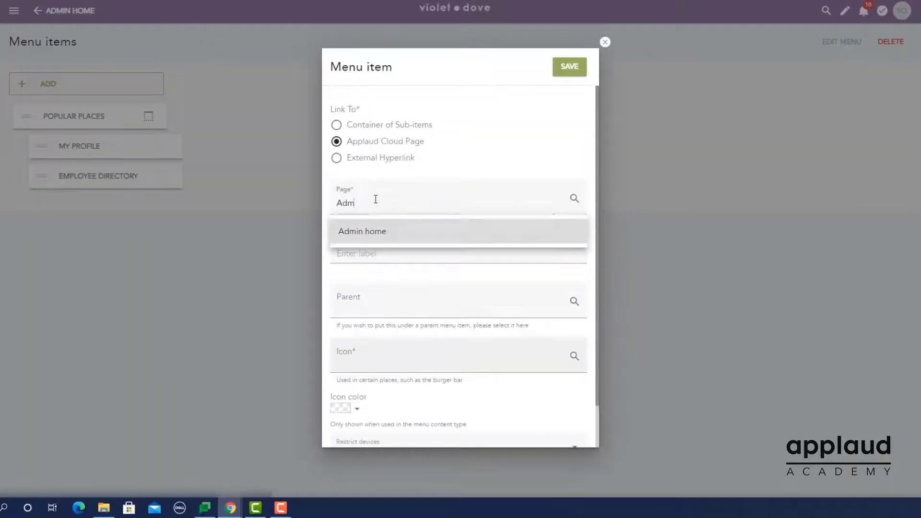
pyautogui.click(364, 232)
# - Set the Admin home item's parent to Popular places, give it the home-outline icon, and save it
pyautogui.click(348, 362)
pyautogui.write('home')
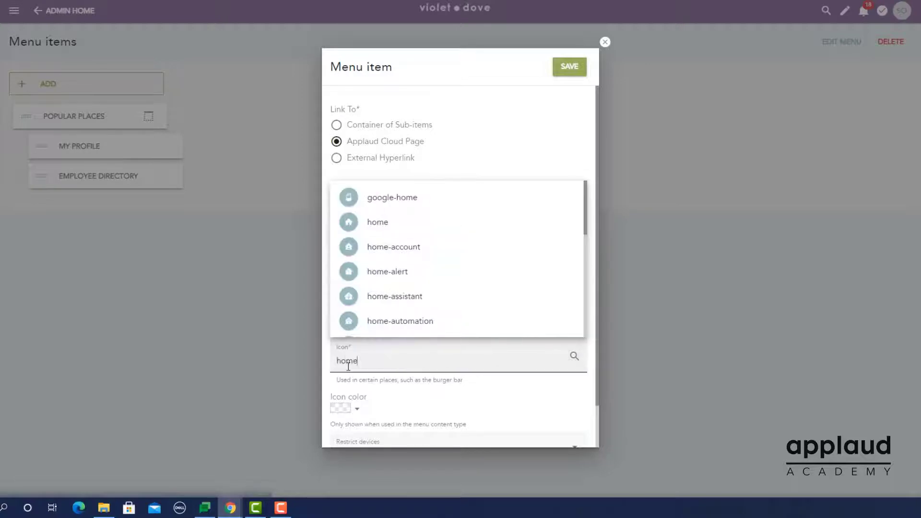
pyautogui.scroll(-10, 467, 243)
pyautogui.scroll(8, 467, 243)
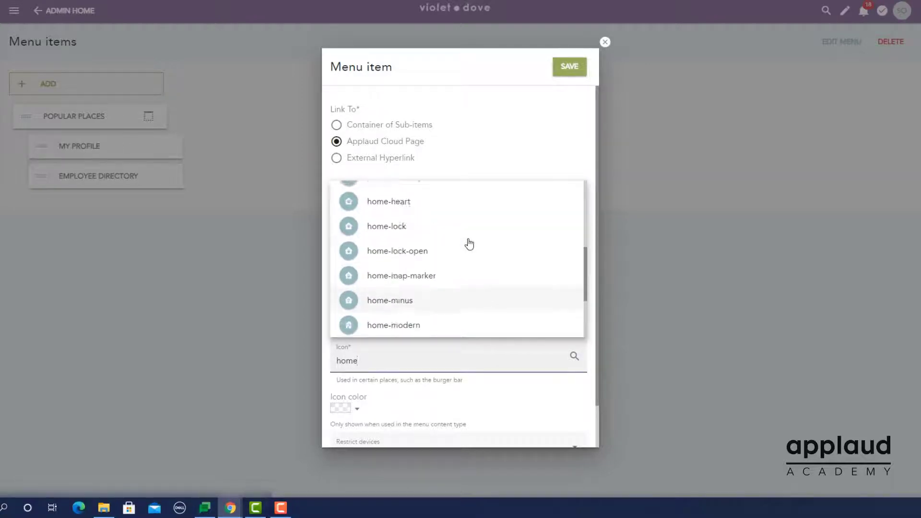
pyautogui.scroll(2, 468, 243)
pyautogui.scroll(-6, 467, 244)
pyautogui.click(465, 244)
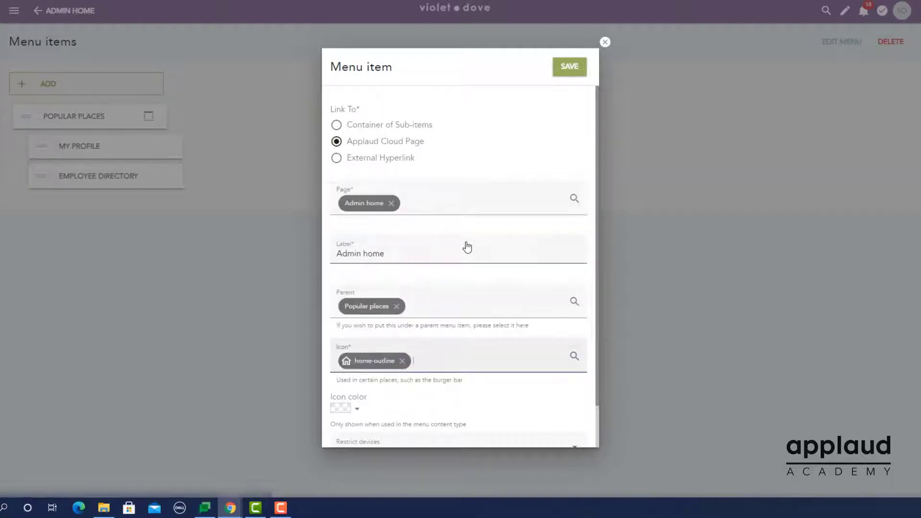
pyautogui.click(356, 408)
pyautogui.click(506, 403)
pyautogui.scroll(-1, 506, 402)
pyautogui.click(556, 75)
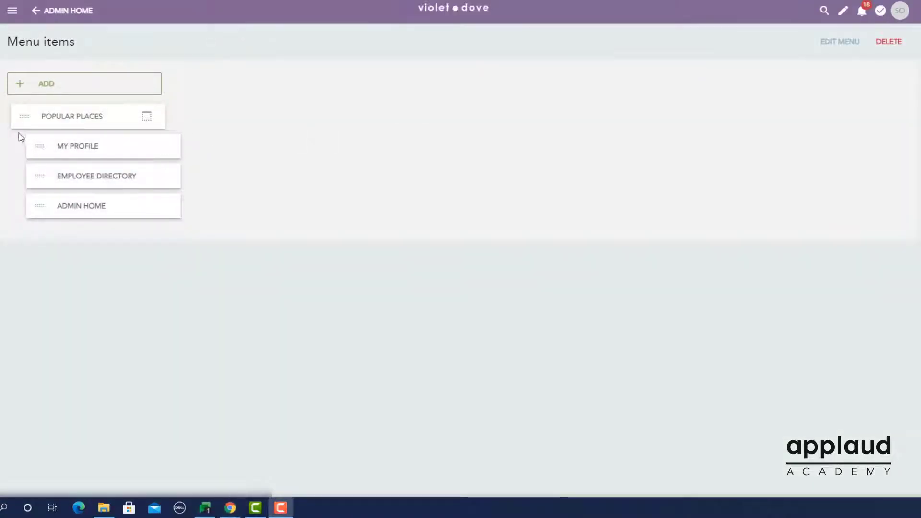
# - Add a menu item that is a Container of Sub-items and label it "Requests"
pyautogui.click(53, 94)
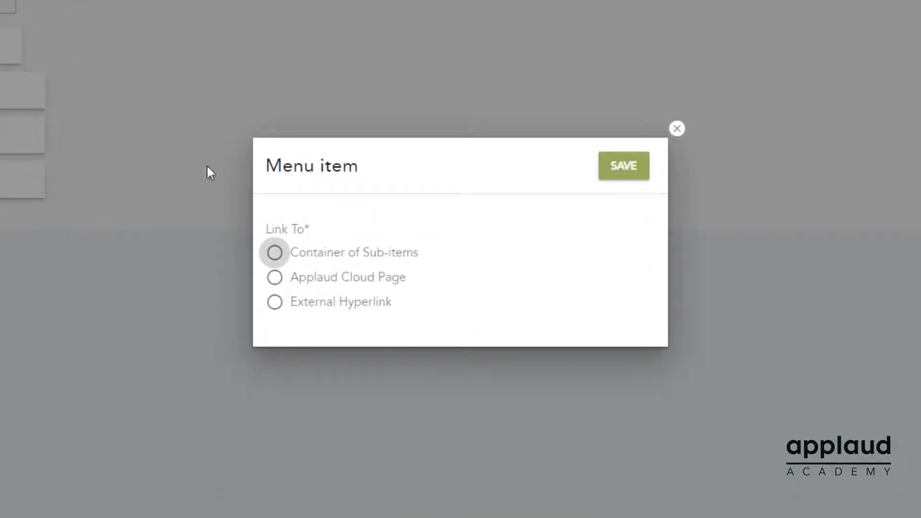
pyautogui.click(273, 255)
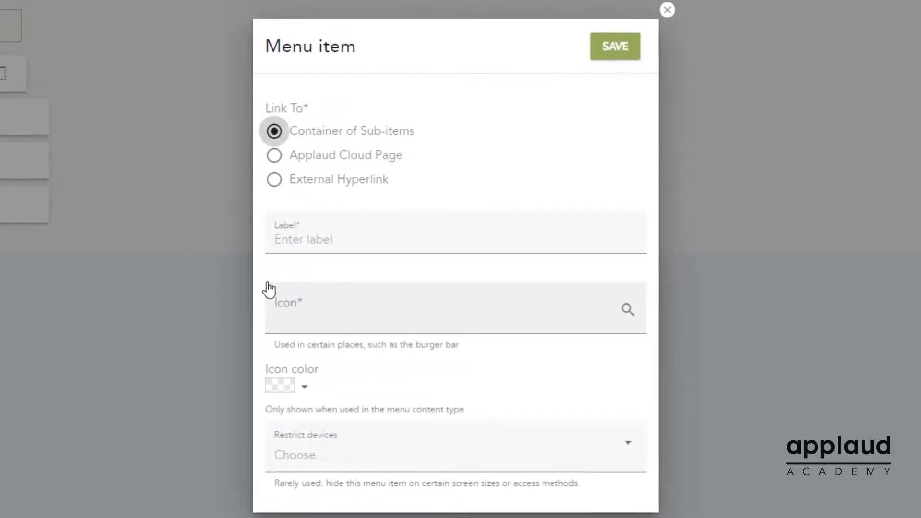
pyautogui.click(297, 239)
pyautogui.write('R')
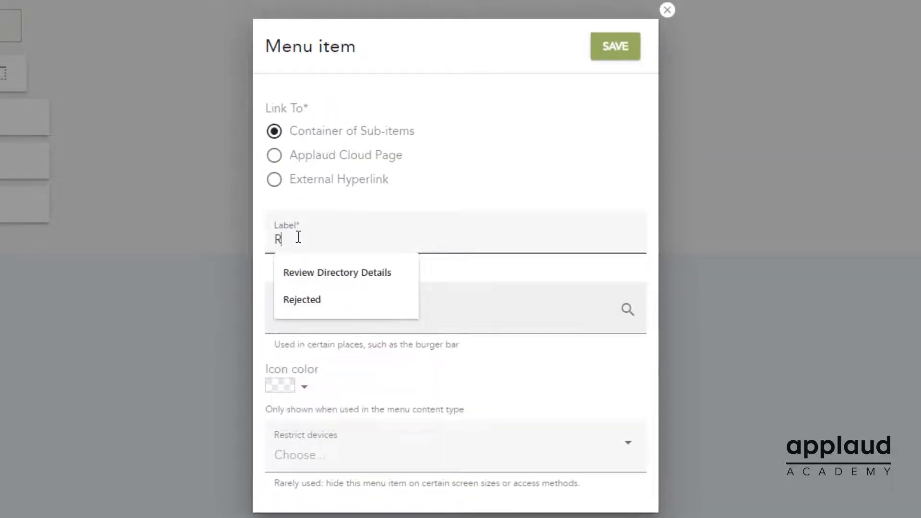
pyautogui.write('equests')
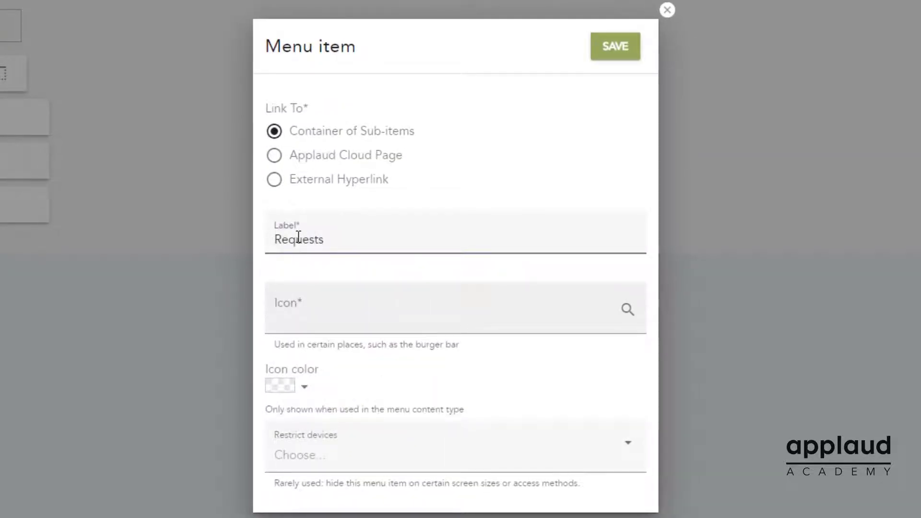
# - Assign the help-box icon to the Requests container item and save it
pyautogui.click(305, 322)
pyautogui.write('help')
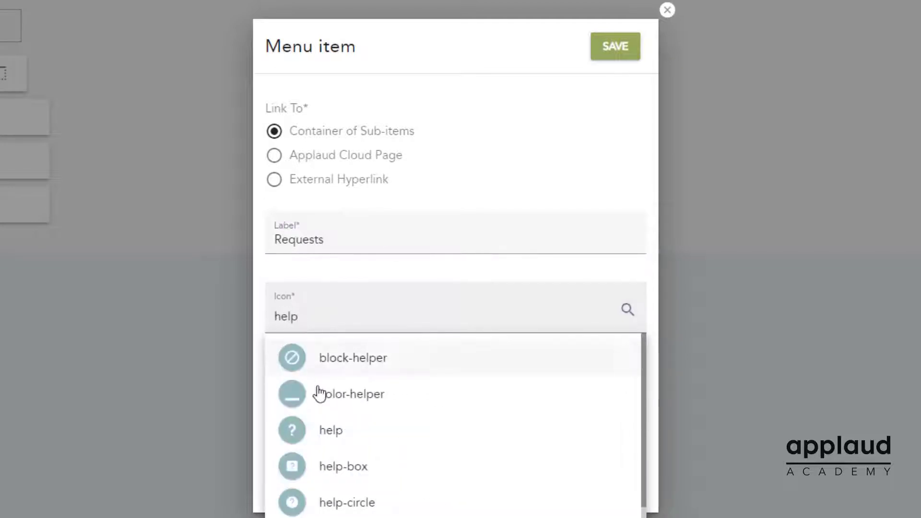
pyautogui.click(304, 467)
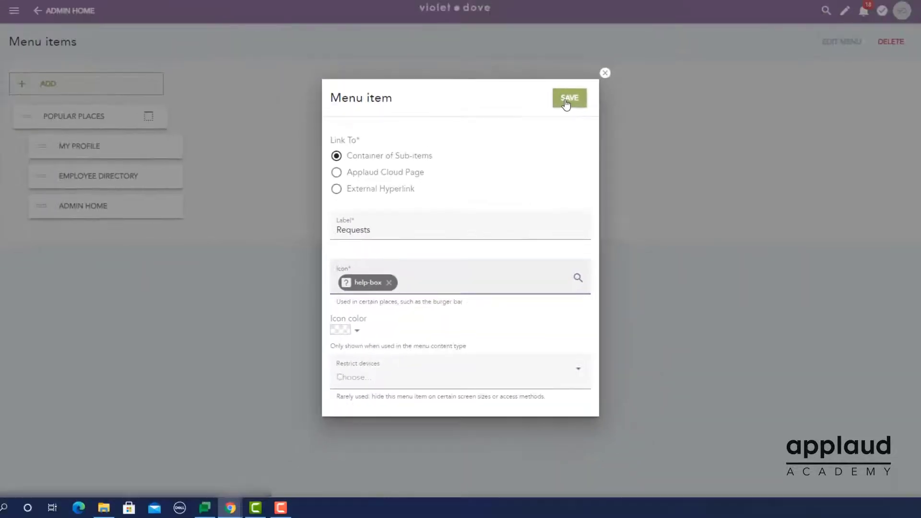
pyautogui.click(611, 50)
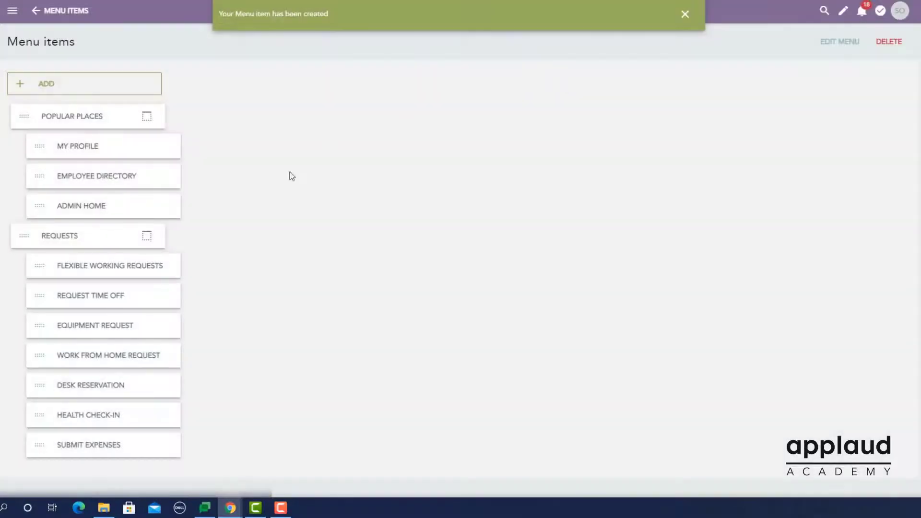
# - Reorder the Requests sub-items: Equipment Request above Request Time Off, Submit Expenses directly below Request Time Off, and Health Check-In above Work From Home Request
pyautogui.moveTo(37, 323); pyautogui.dragTo(39, 288)
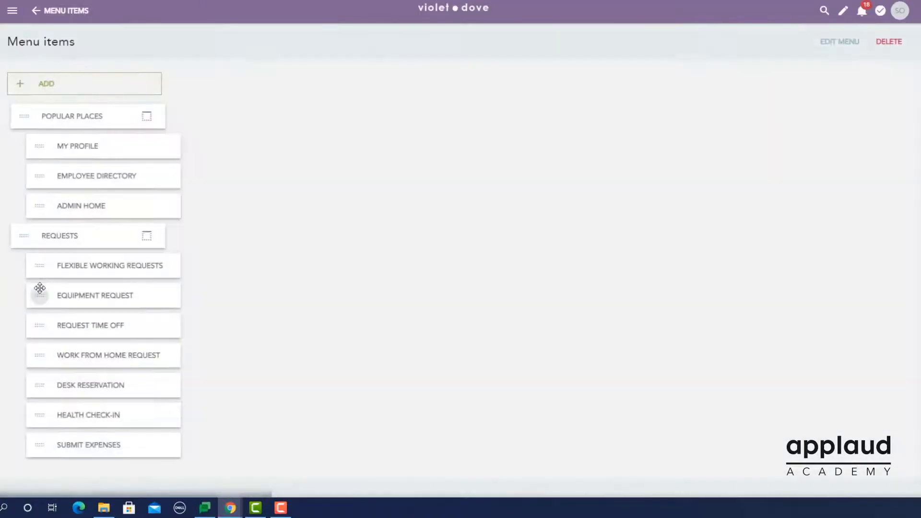
pyautogui.moveTo(37, 444); pyautogui.dragTo(36, 355)
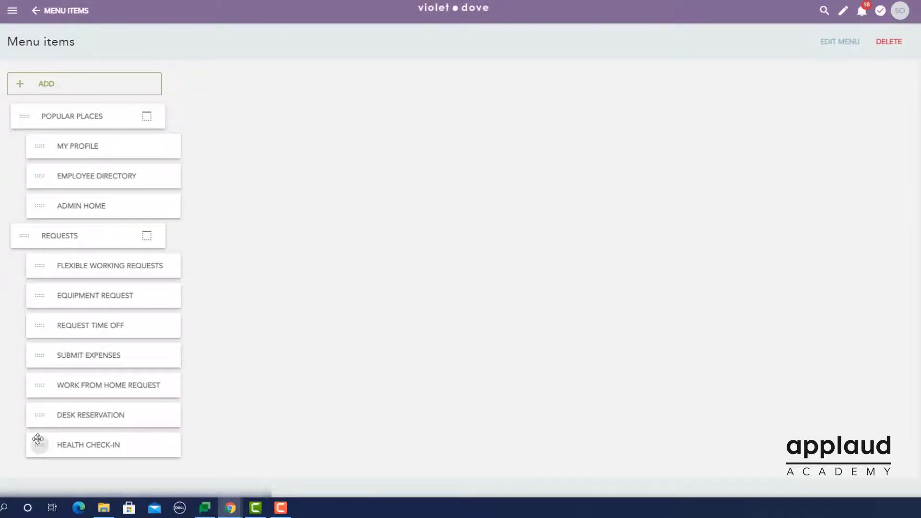
pyautogui.moveTo(38, 439); pyautogui.dragTo(42, 372)
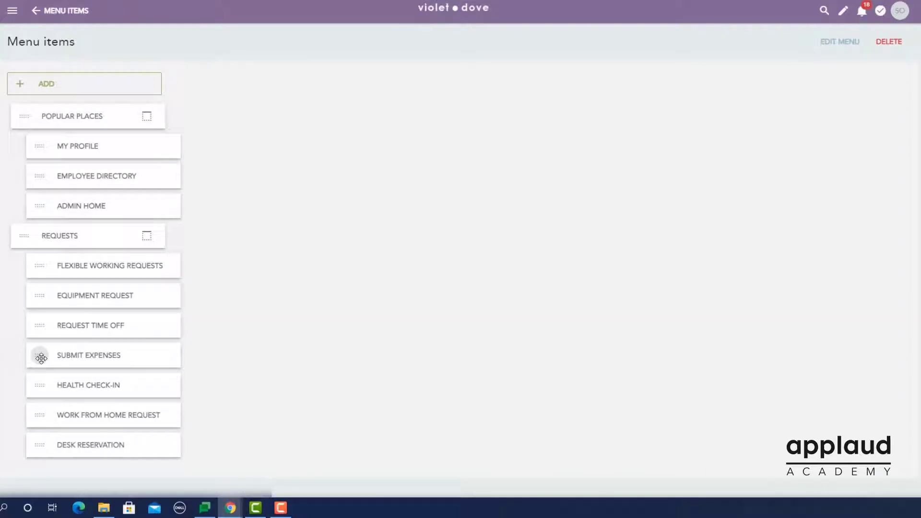
# - Configure the burger bar's primary menu to use the Popular places menu, save it, and expand its Popular places and Requests containers
pyautogui.click(12, 11)
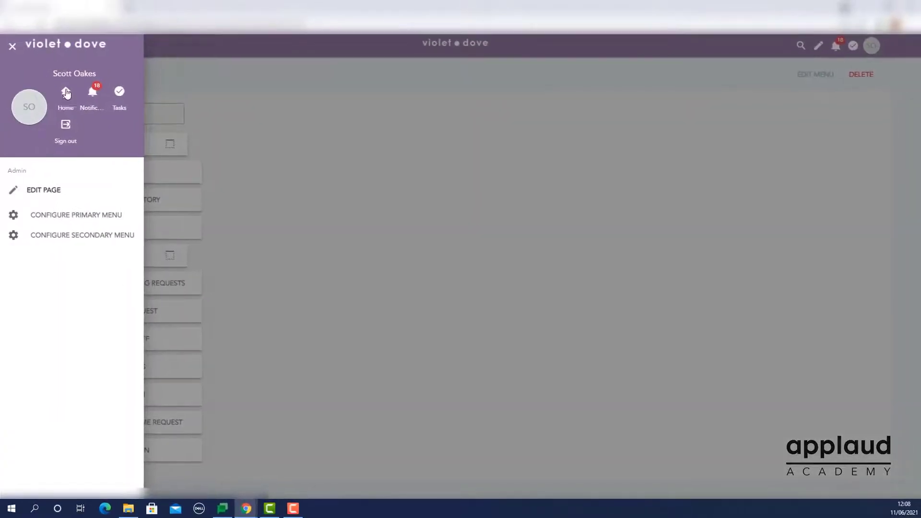
pyautogui.click(82, 216)
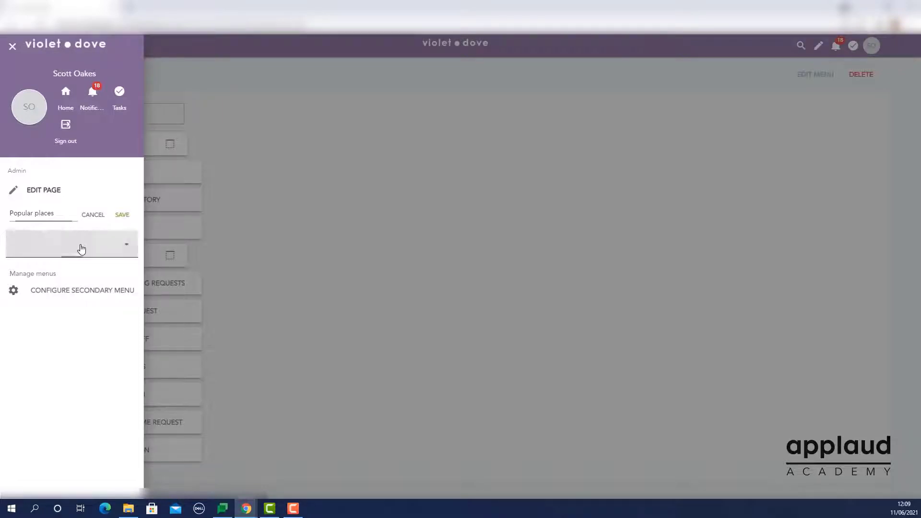
pyautogui.click(81, 249)
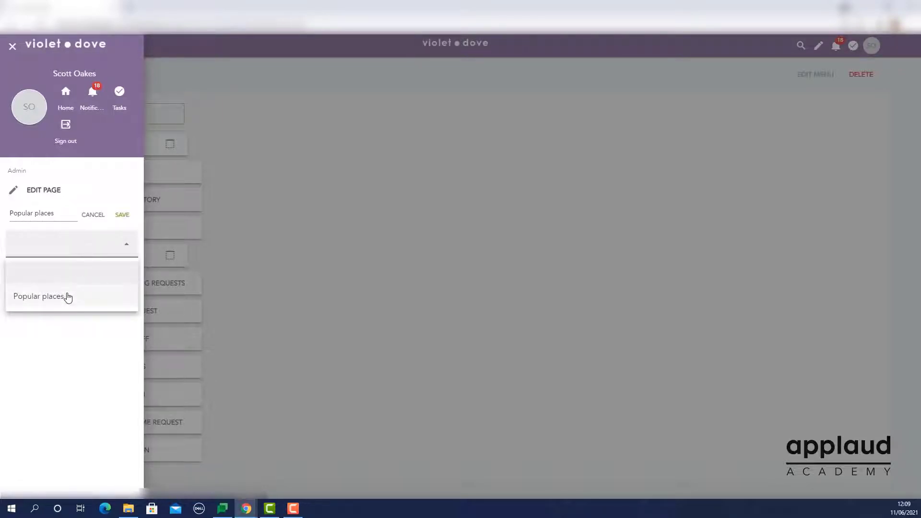
pyautogui.click(68, 297)
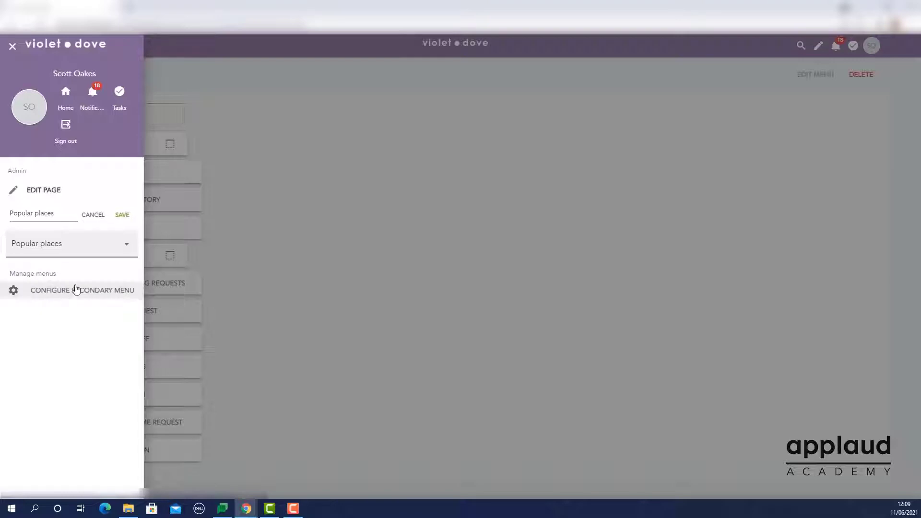
pyautogui.click(124, 219)
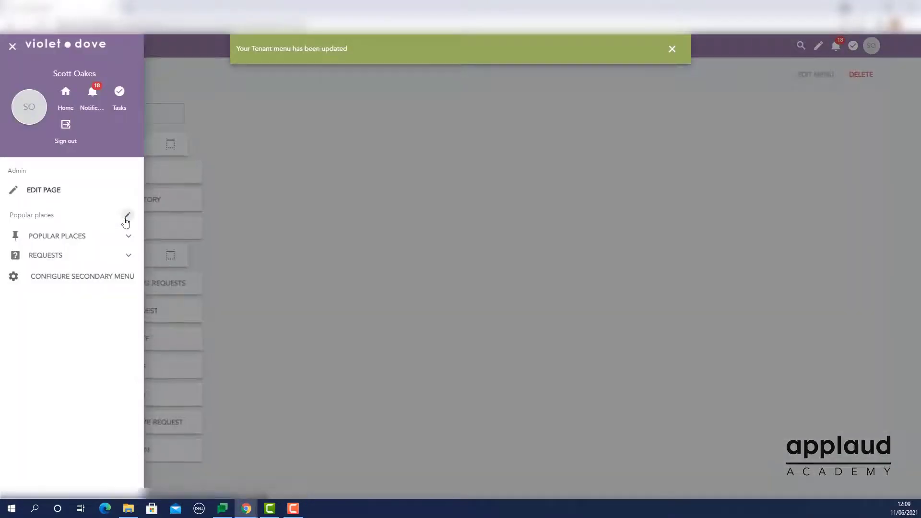
pyautogui.click(129, 237)
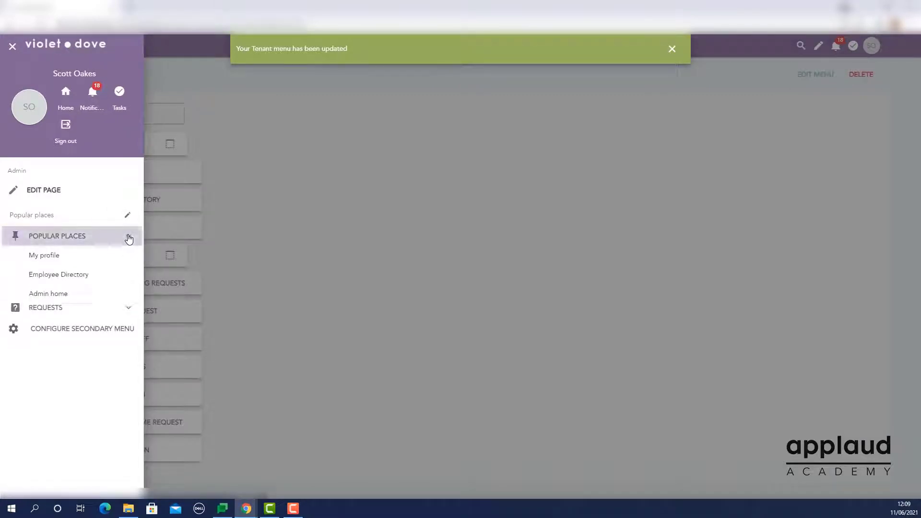
pyautogui.click(128, 315)
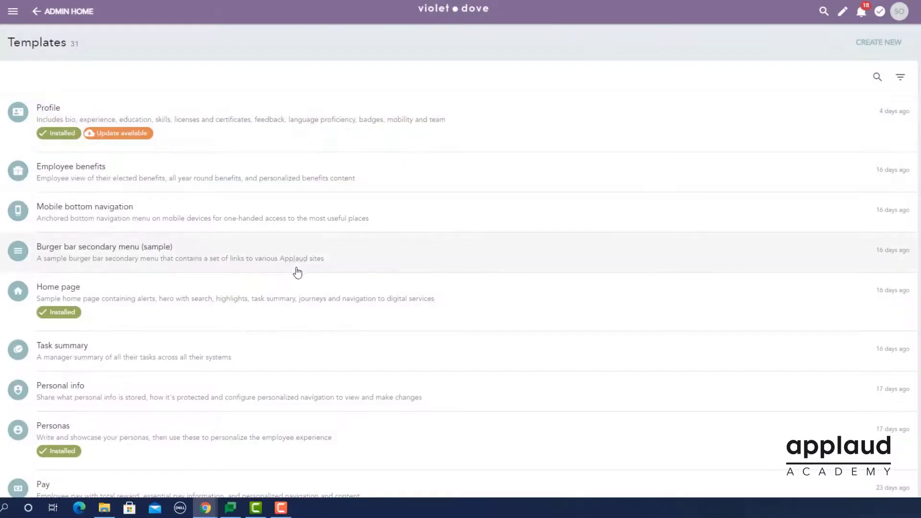
# - Review the Burger bar secondary menu (sample) template and go back to the list of menus
pyautogui.click(68, 268)
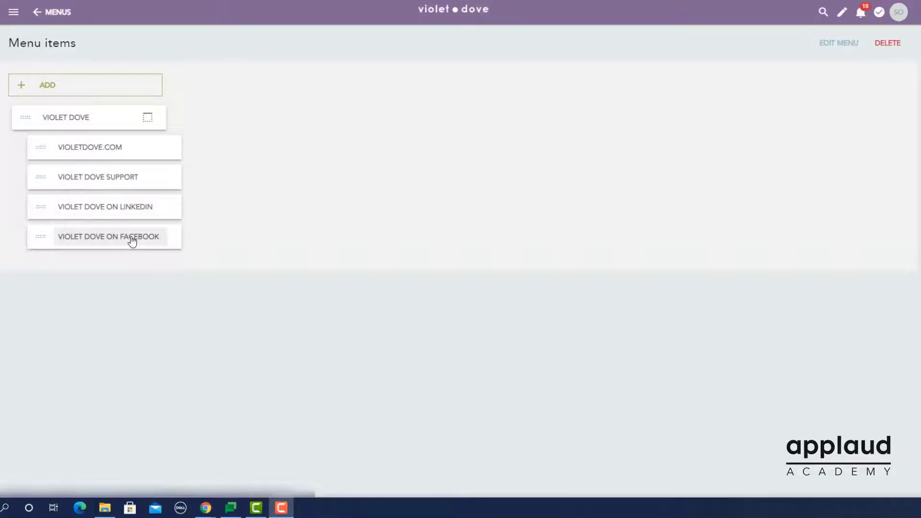
pyautogui.hotkey('alt', 'Left')
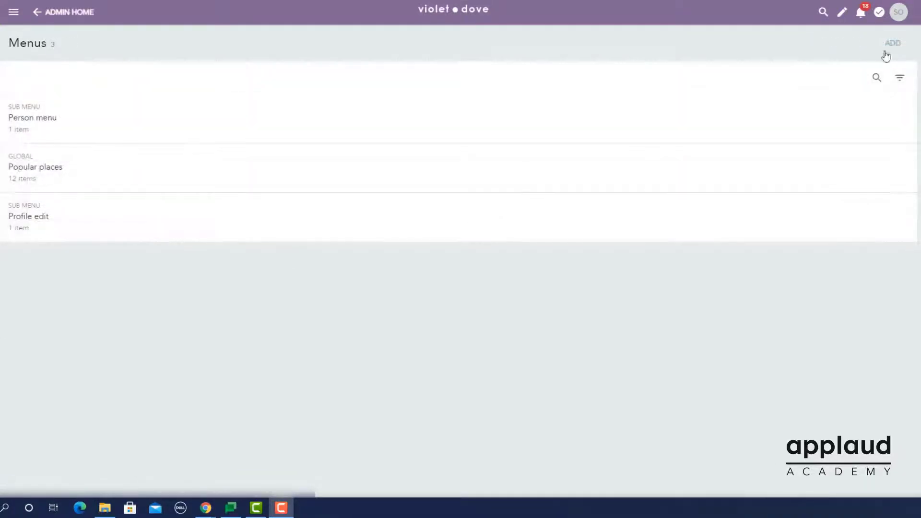
# - Create a menu named "Violet Dove" of the Global type that can show on the burger bar
pyautogui.click(886, 53)
pyautogui.write('Violet Dove')
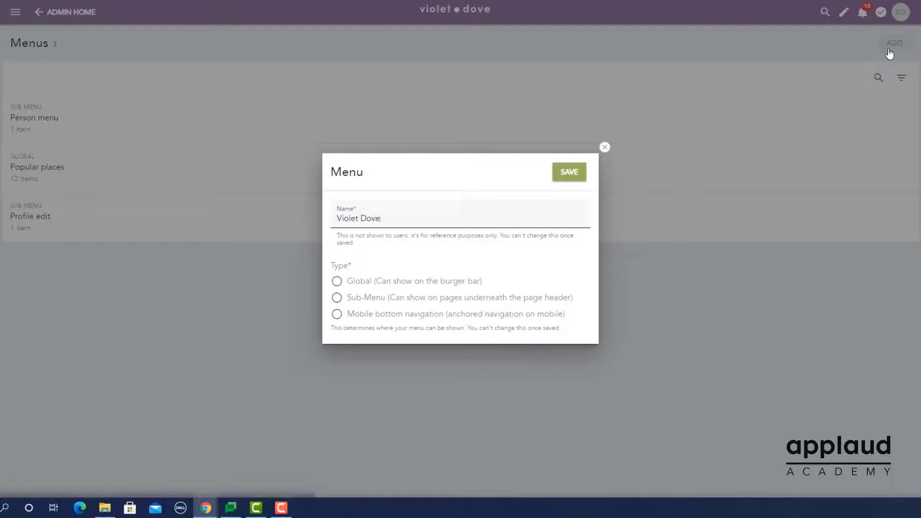
pyautogui.click(338, 281)
pyautogui.click(569, 173)
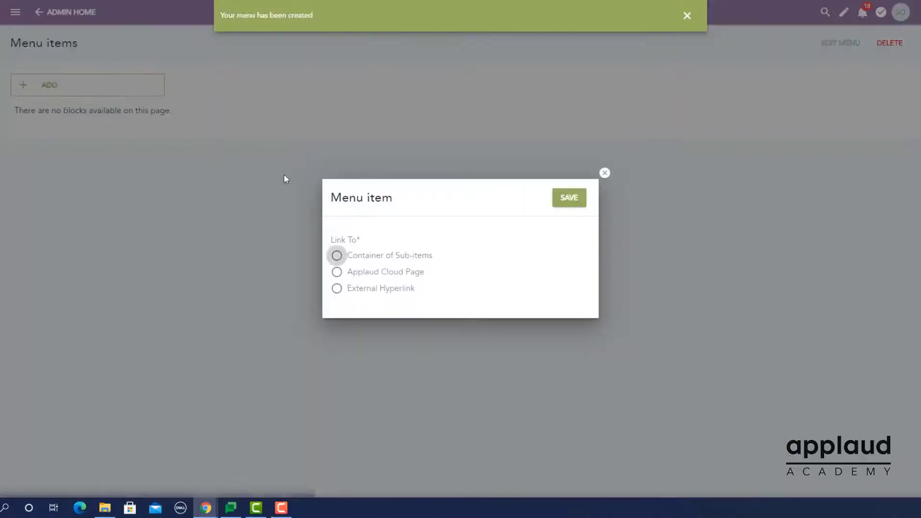
# - Add a Container of Sub-items to the new menu, labelled "Violet Dove" with the web icon
pyautogui.click(364, 231)
pyautogui.write('Violet Dove')
pyautogui.click(451, 278)
pyautogui.write('web')
pyautogui.click(377, 384)
# - Set the Violet Dove container's icon color to #826994 and save the item
pyautogui.click(347, 331)
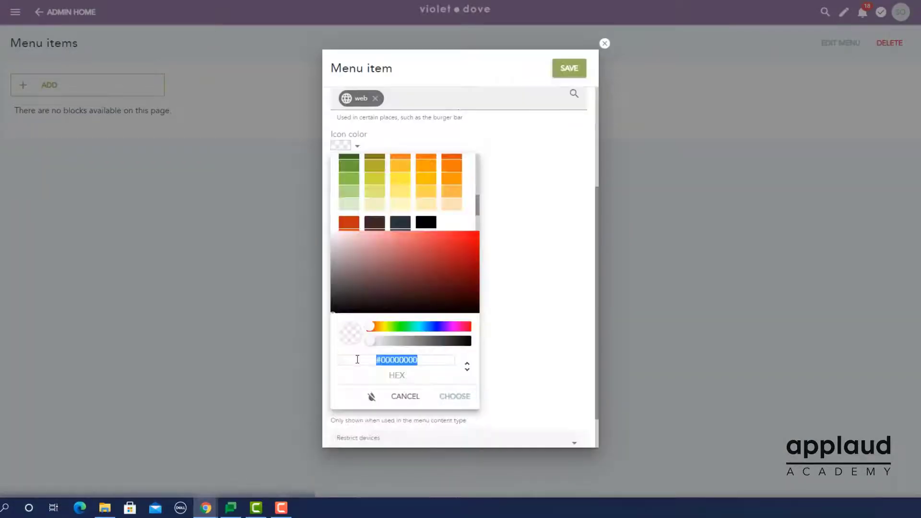
pyautogui.write('#826994')
pyautogui.click(454, 397)
pyautogui.click(569, 68)
pyautogui.click(49, 85)
pyautogui.click(337, 159)
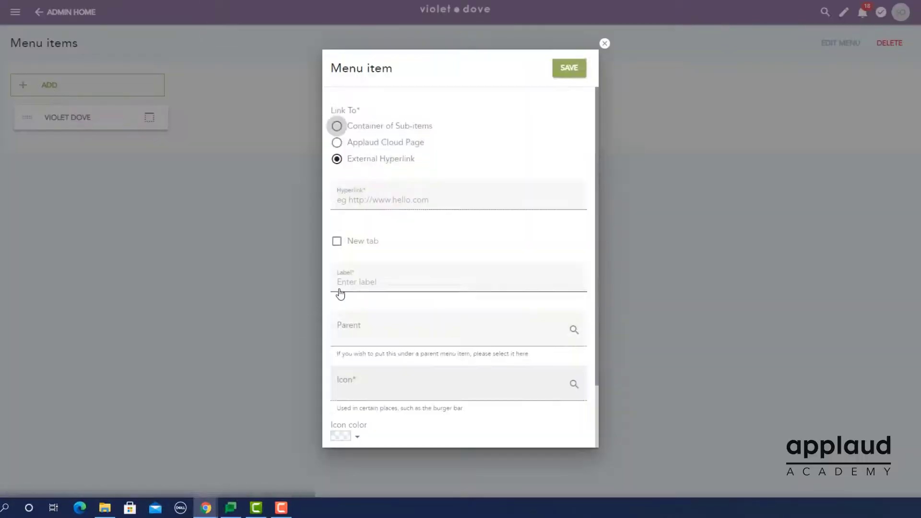
pyautogui.click(374, 199)
pyautogui.write('http://violetdove.com')
pyautogui.click(365, 240)
pyautogui.click(365, 283)
pyautogui.write('VioletDove.com')
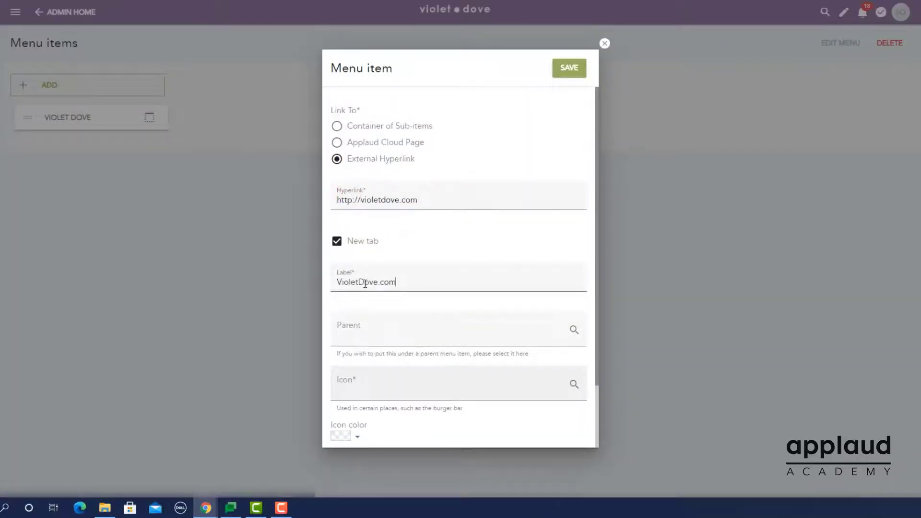
# - Place the VioletDove.com item under the Violet Dove parent, give it the search-web icon and save it
pyautogui.click(365, 331)
pyautogui.click(368, 370)
pyautogui.click(354, 389)
pyautogui.write('web')
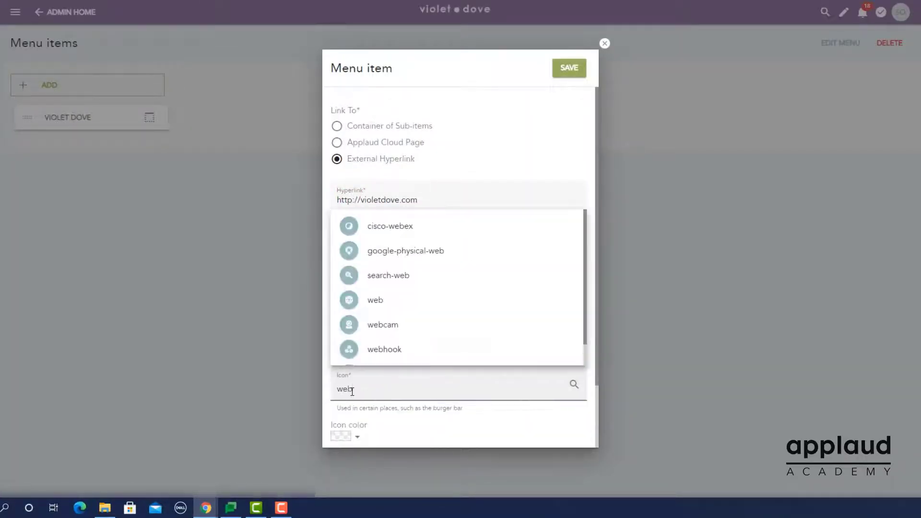
pyautogui.press('BackSpace')
pyautogui.press('BackSpace')
pyautogui.press('BackSpace')
pyautogui.write('search')
pyautogui.scroll(-3, 370, 312)
pyautogui.click(375, 319)
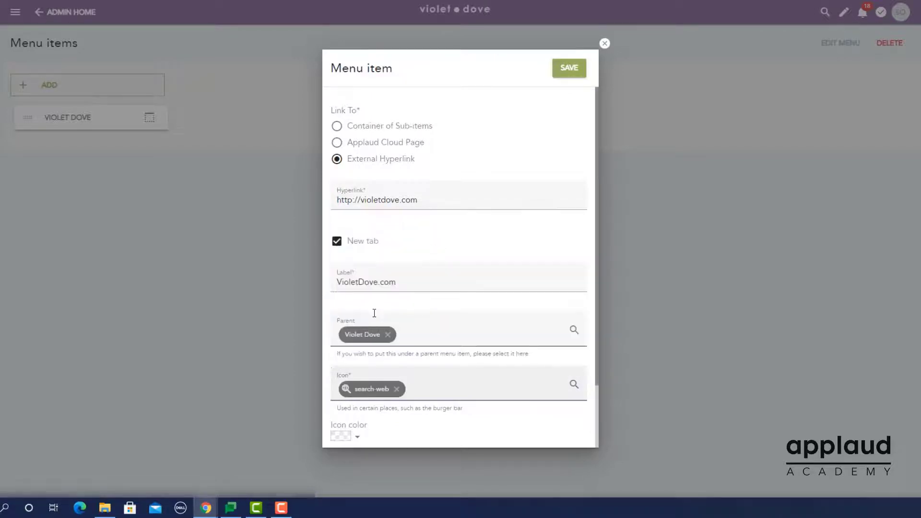
pyautogui.click(569, 68)
pyautogui.click(85, 85)
pyautogui.click(337, 159)
pyautogui.click(356, 202)
pyautogui.write('Vi')
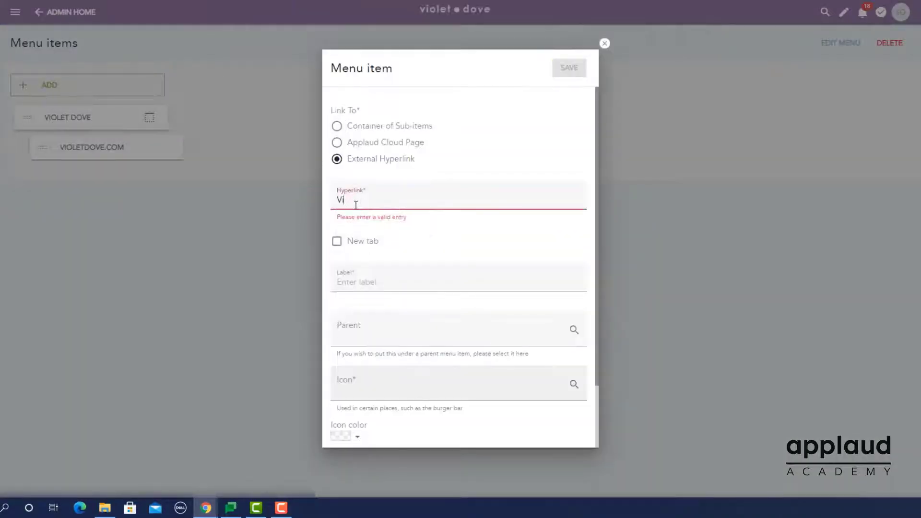
pyautogui.click(375, 223)
pyautogui.write('/support')
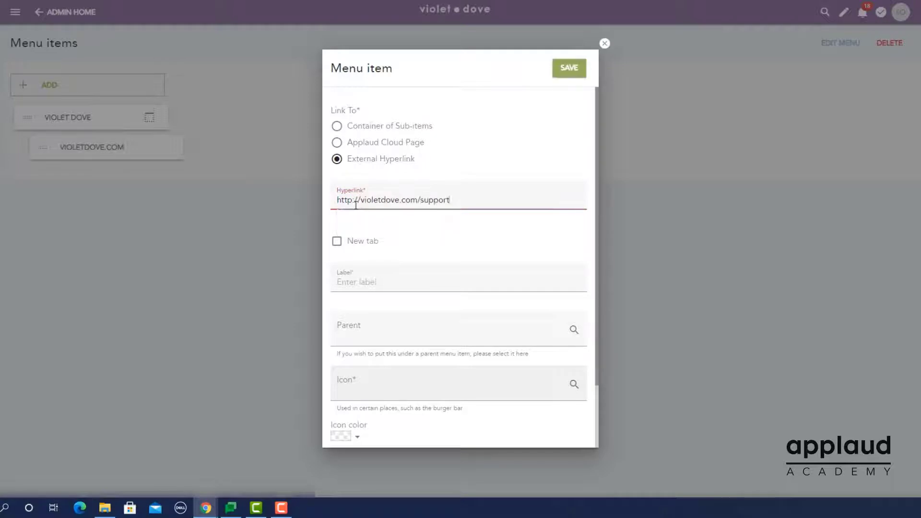
pyautogui.click(336, 241)
pyautogui.click(347, 282)
pyautogui.write('Violet Dove Support')
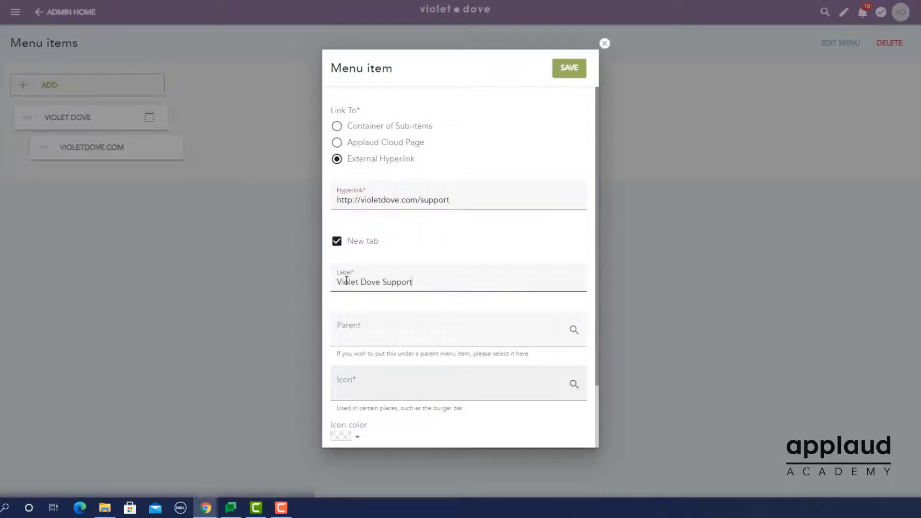
# - Place the Violet Dove Support item under the Violet Dove parent, give it a help icon and save it
pyautogui.click(349, 330)
pyautogui.click(352, 360)
pyautogui.click(353, 386)
pyautogui.write('hand')
pyautogui.scroll(-3, 358, 346)
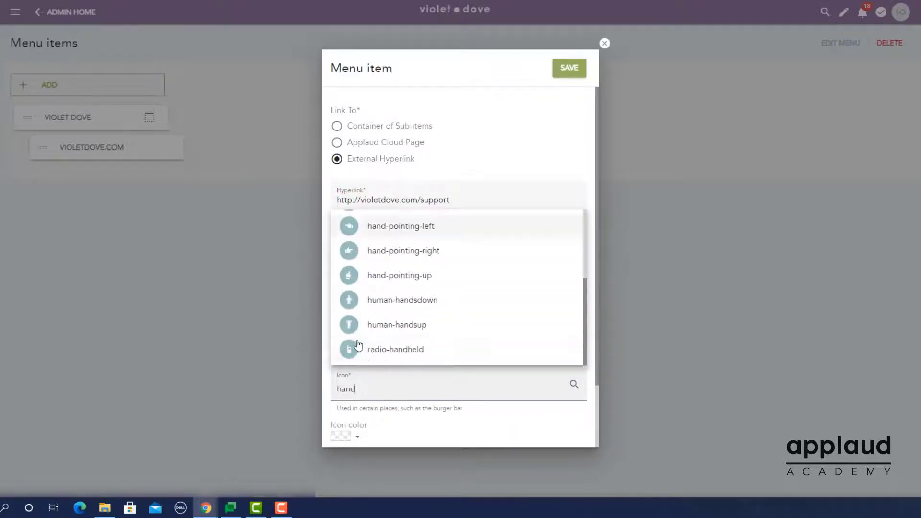
pyautogui.doubleClick(354, 388)
pyautogui.write('assist')
pyautogui.press('BackSpace')
pyautogui.press('BackSpace')
pyautogui.press('BackSpace')
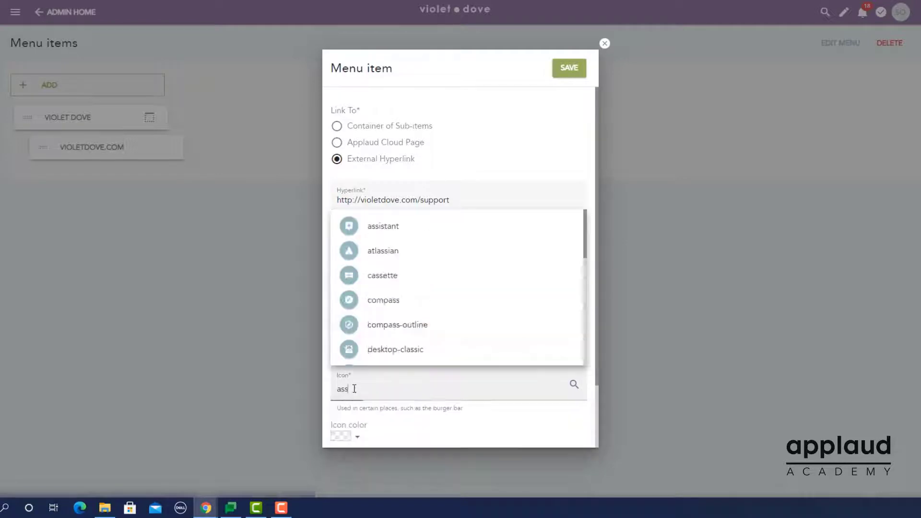
pyautogui.press('BackSpace')
pyautogui.press('BackSpace')
pyautogui.press('BackSpace')
pyautogui.write('help')
pyautogui.click(380, 359)
pyautogui.click(569, 68)
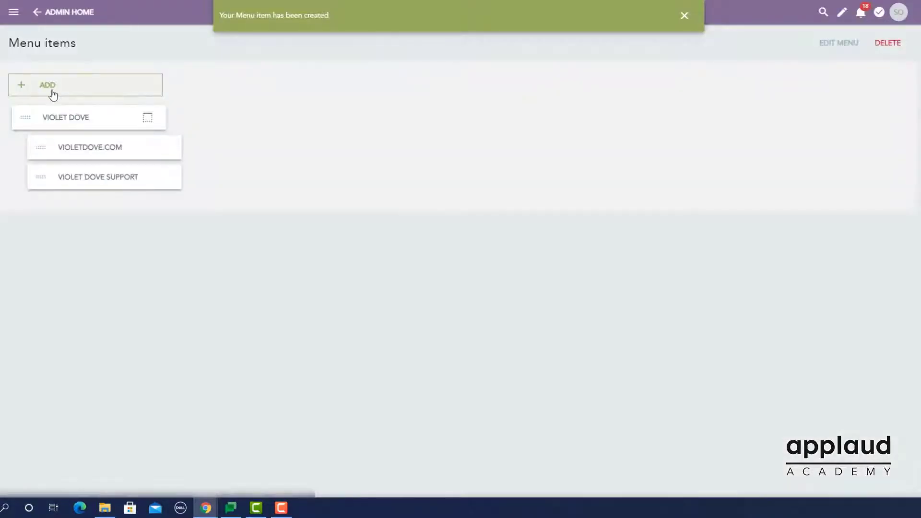
pyautogui.click(50, 85)
pyautogui.click(361, 200)
pyautogui.write('http://facebook.com/violetdove')
pyautogui.click(337, 241)
pyautogui.click(349, 282)
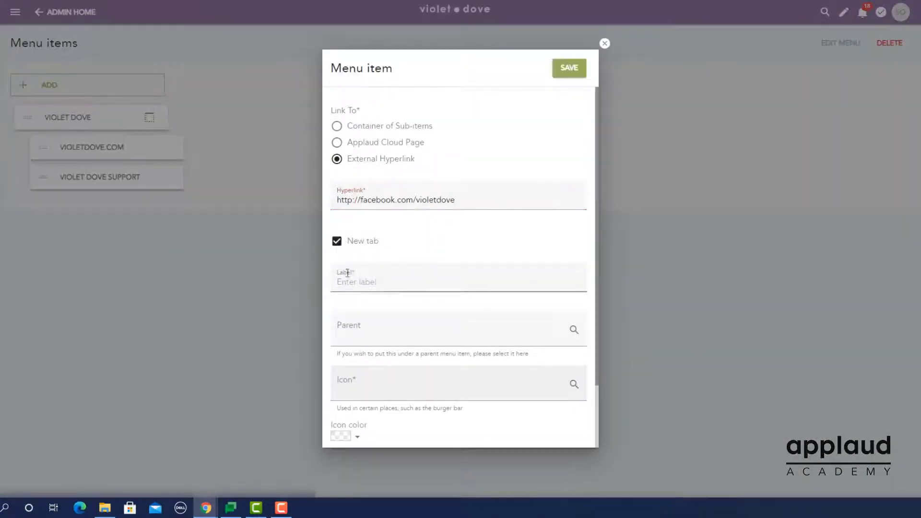
pyautogui.write('Violet Dove on Facebook')
# - Give the Violet Dove on Facebook item the facebook icon and save it
pyautogui.click(432, 386)
pyautogui.write('facebook')
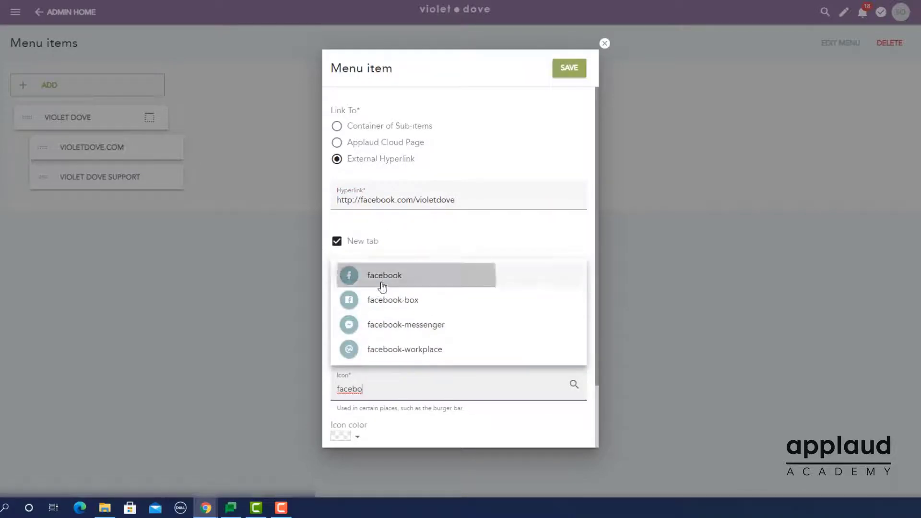
pyautogui.click(381, 274)
pyautogui.click(569, 68)
pyautogui.click(50, 85)
pyautogui.click(337, 288)
pyautogui.click(361, 201)
pyautogui.write('http://linkedin.com/')
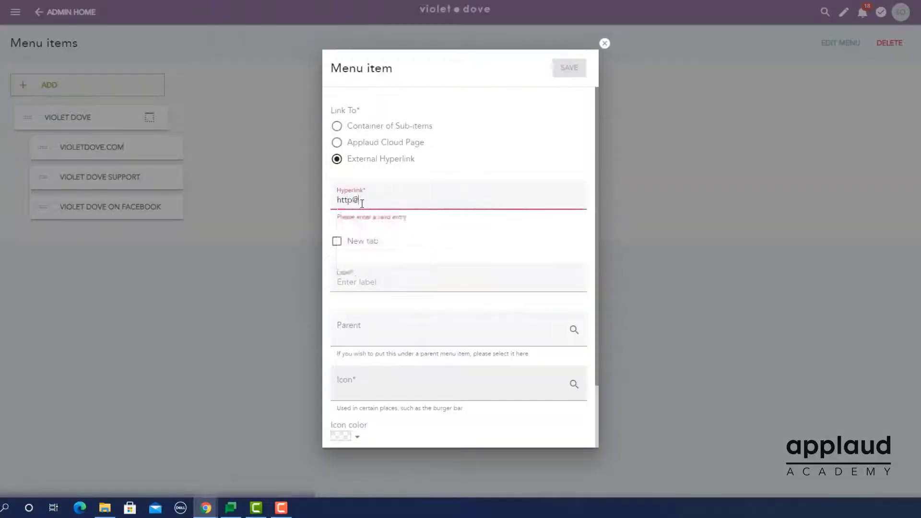
pyautogui.write('violetdove')
pyautogui.click(337, 241)
pyautogui.click(348, 282)
pyautogui.write('Violet Dove on LinkedIn')
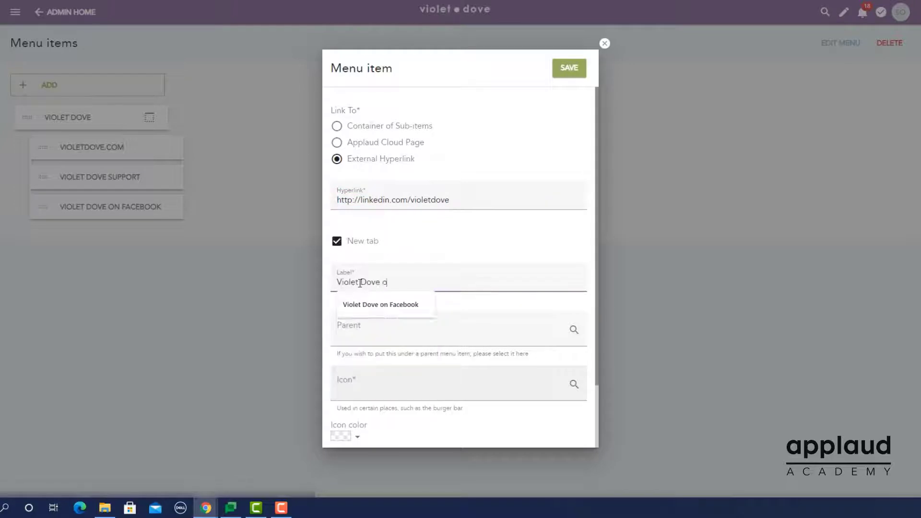
# - Save the LinkedIn item under the Violet Dove parent with a LinkedIn icon, and move it above the Facebook item
pyautogui.click(355, 333)
pyautogui.write('violet')
pyautogui.click(368, 363)
pyautogui.click(351, 386)
pyautogui.write('linkedi')
pyautogui.click(382, 417)
pyautogui.click(565, 75)
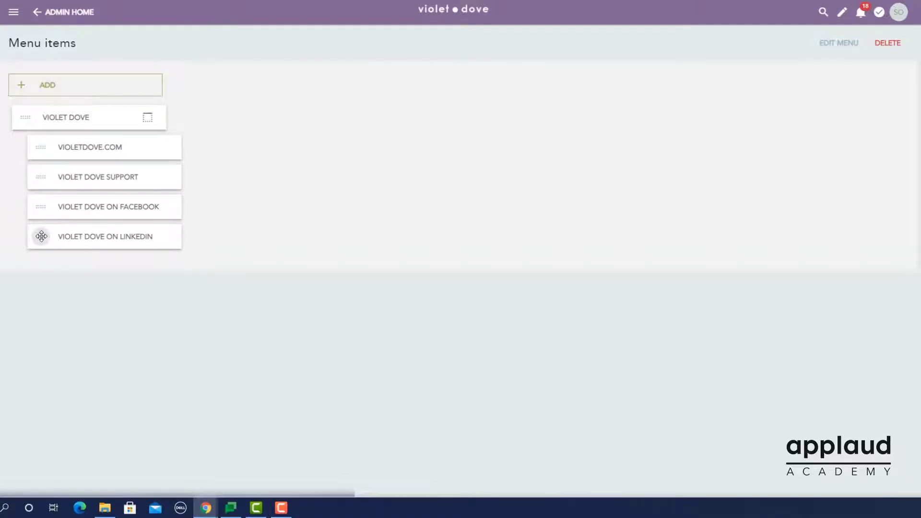
pyautogui.moveTo(41, 236); pyautogui.dragTo(41, 203)
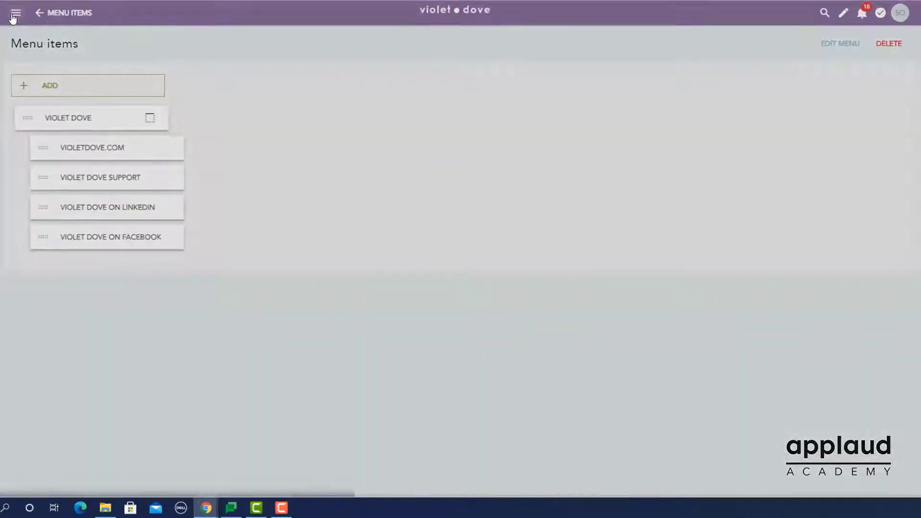
# - Configure the burger bar's secondary menu with the title "Other places" and the Violet Dove menu, and expand its items
pyautogui.click(14, 12)
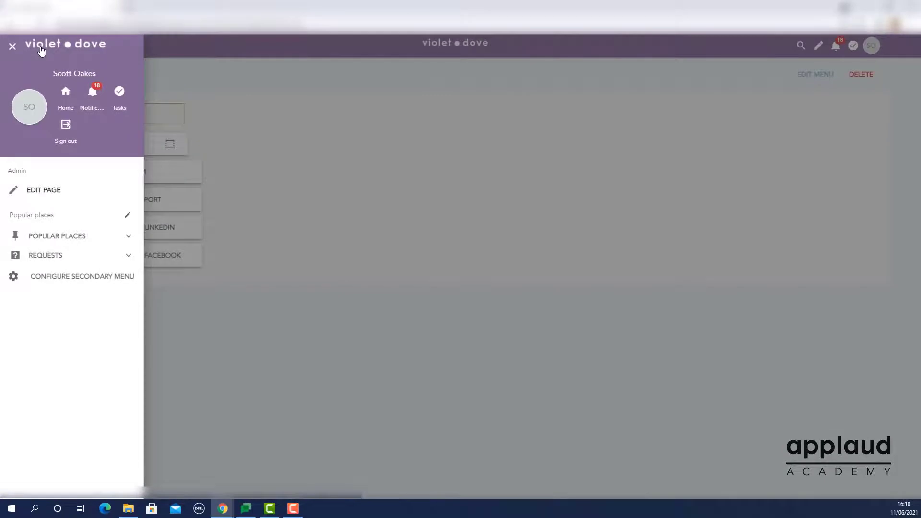
pyautogui.click(96, 277)
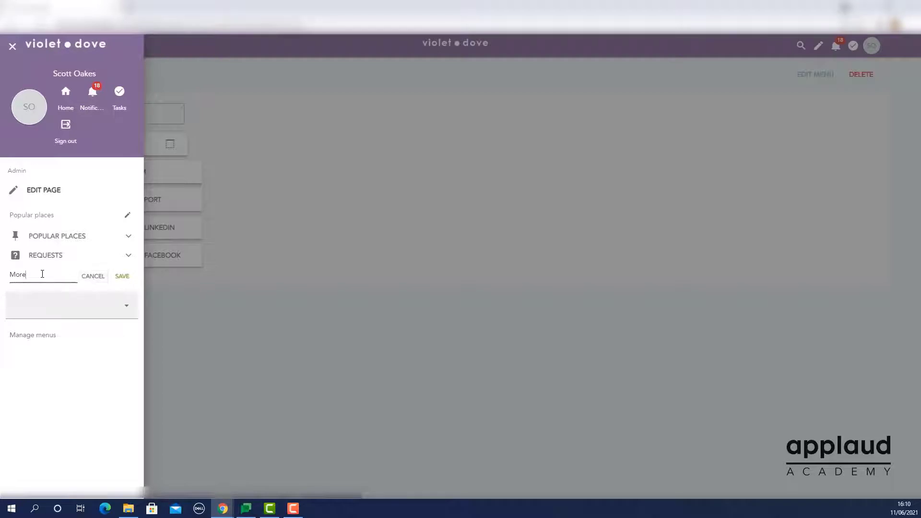
pyautogui.moveTo(44, 275); pyautogui.dragTo(6, 275)
pyautogui.write('Other places')
pyautogui.click(100, 305)
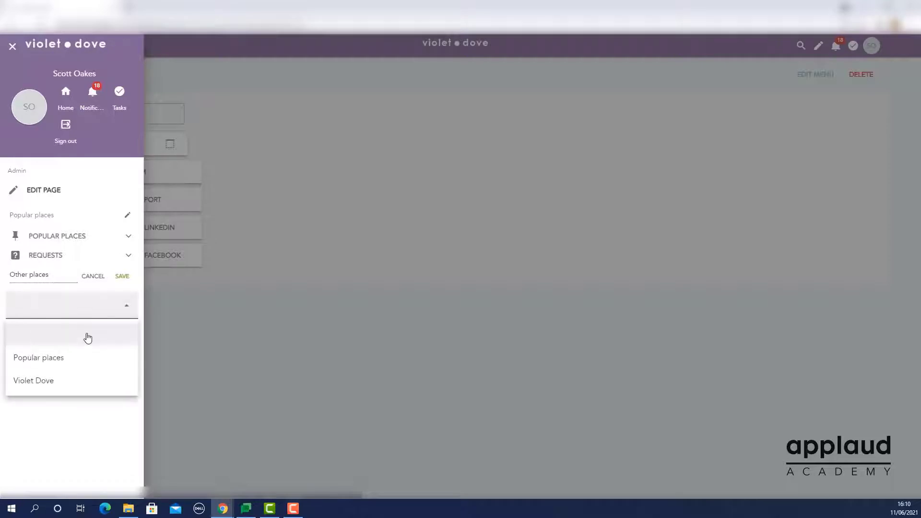
pyautogui.click(63, 383)
pyautogui.click(127, 279)
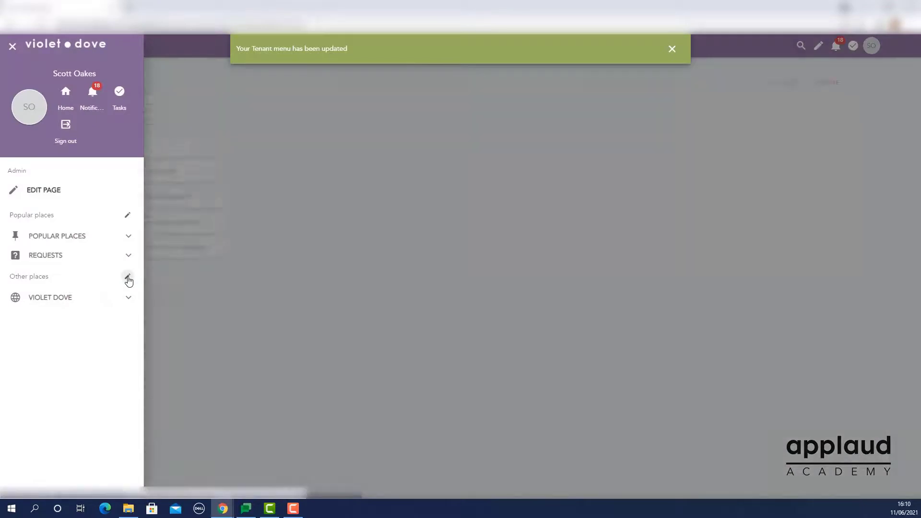
pyautogui.click(129, 299)
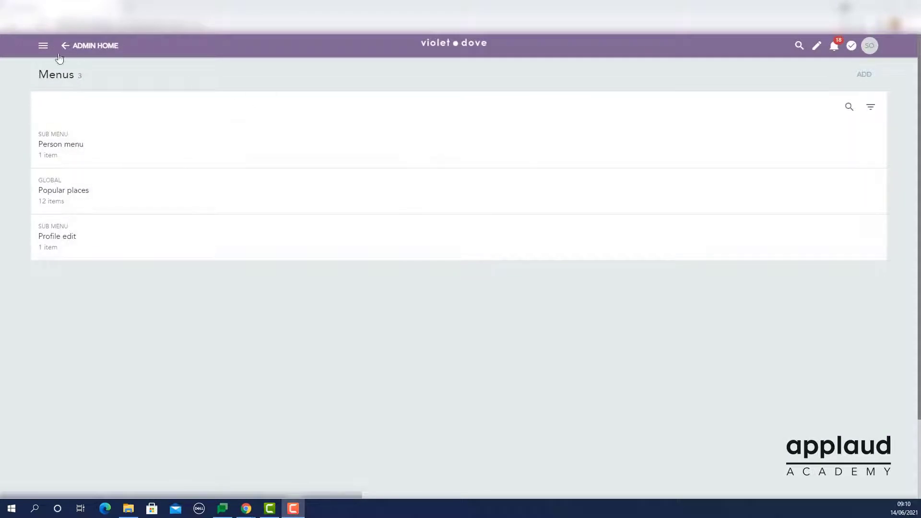
# - Install the "Burger bar secondary menu (sample)" template from the Templates area of Admin home
pyautogui.click(42, 46)
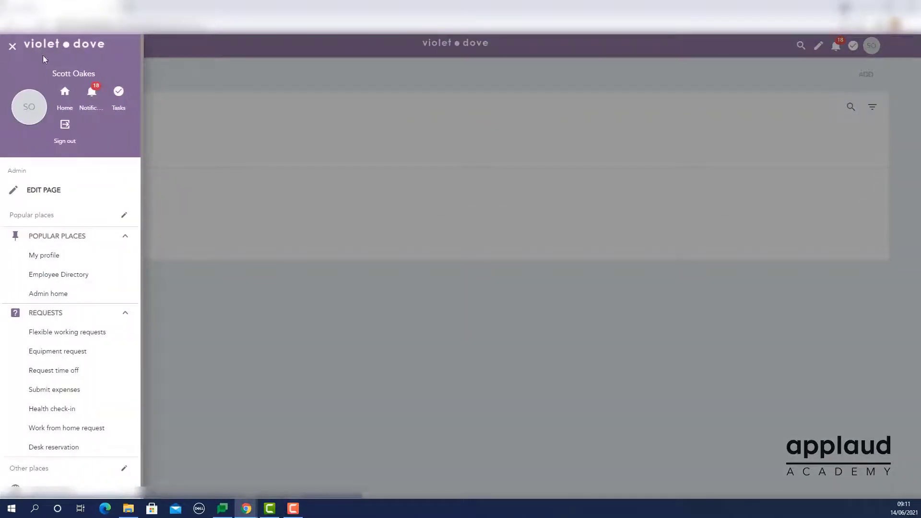
pyautogui.click(75, 293)
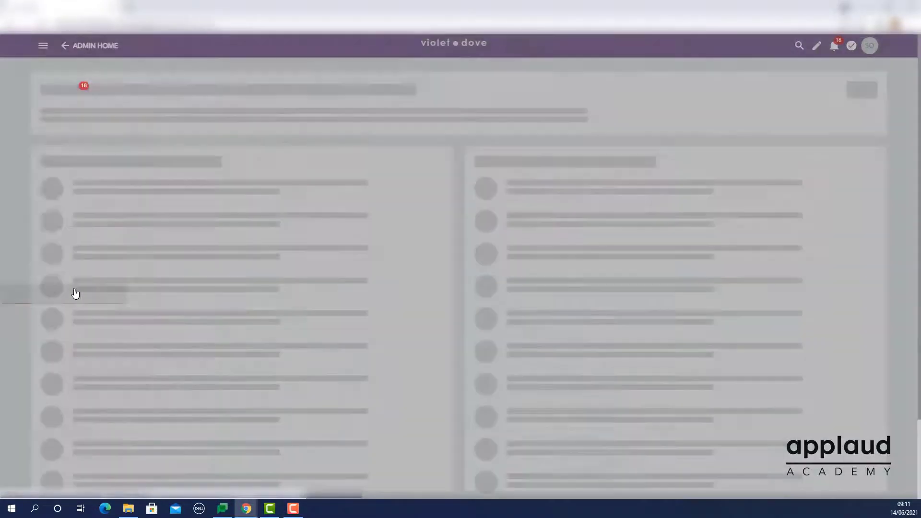
pyautogui.scroll(-5, 74, 293)
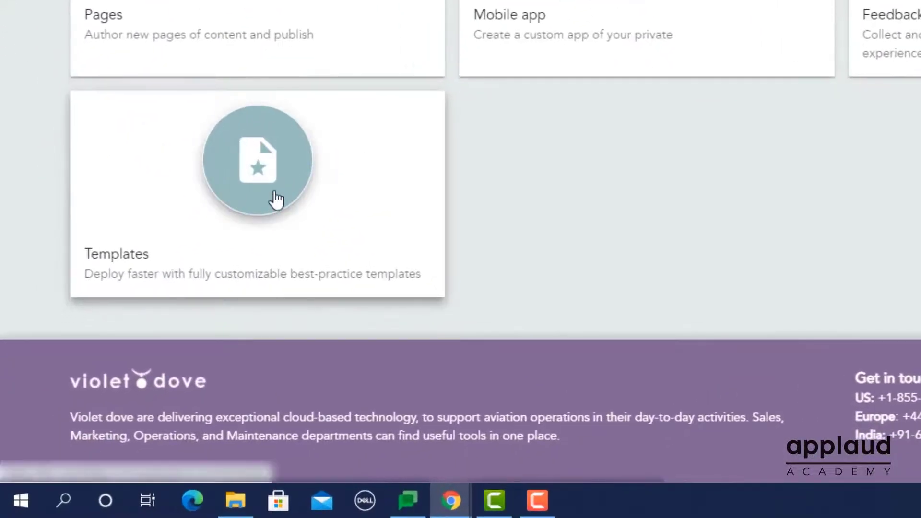
pyautogui.click(276, 198)
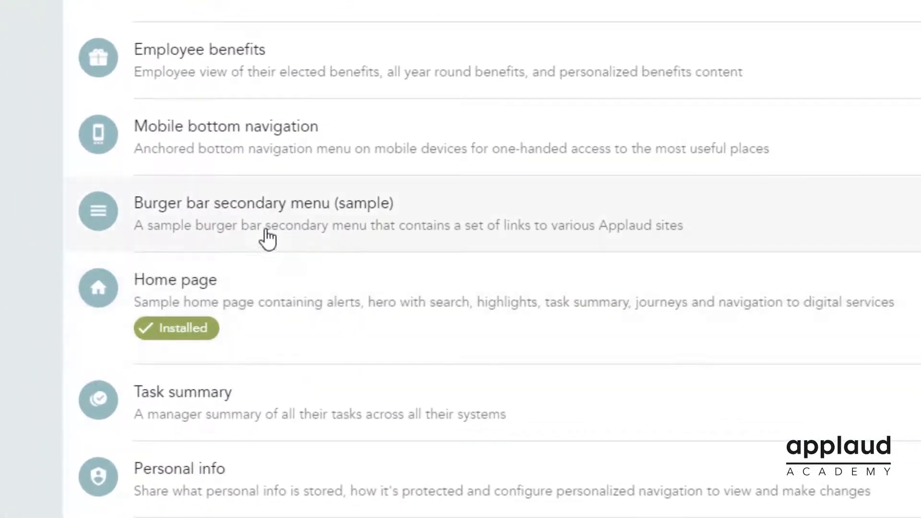
pyautogui.click(254, 233)
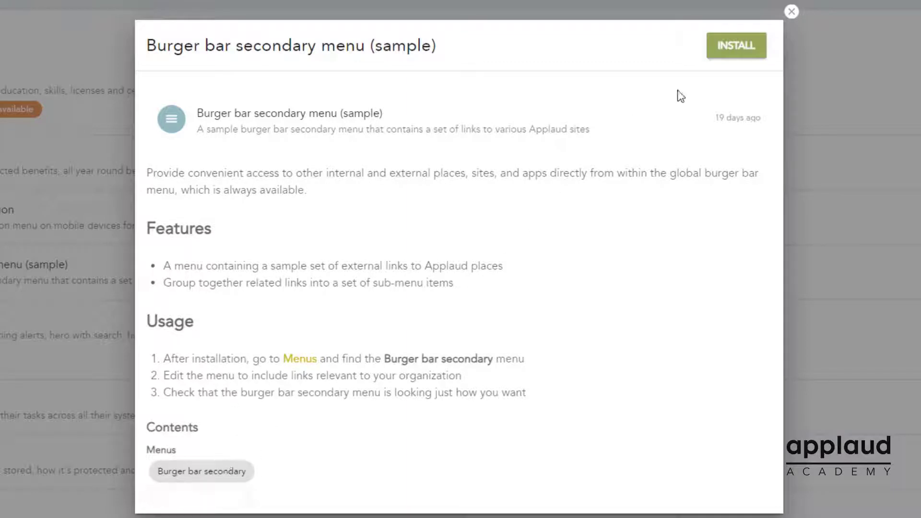
pyautogui.click(738, 56)
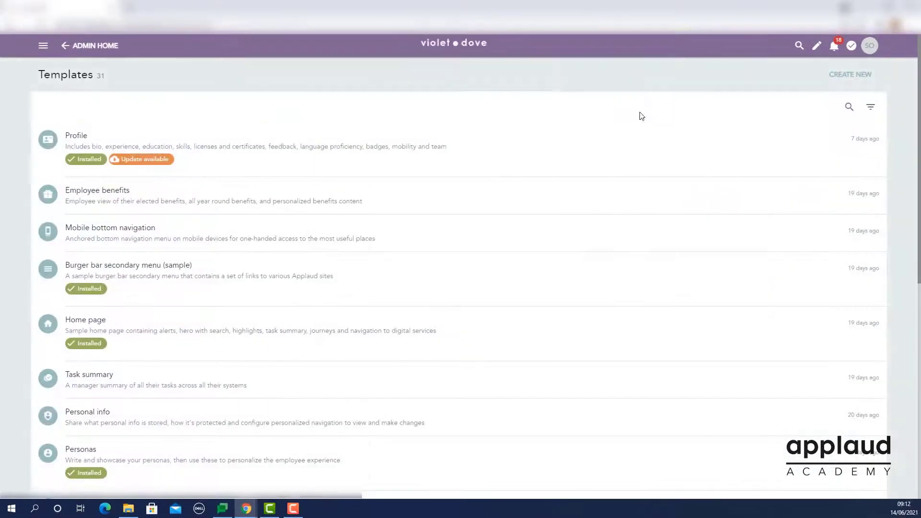
# - Check the Applaud links under Other places in the burger bar
pyautogui.click(43, 46)
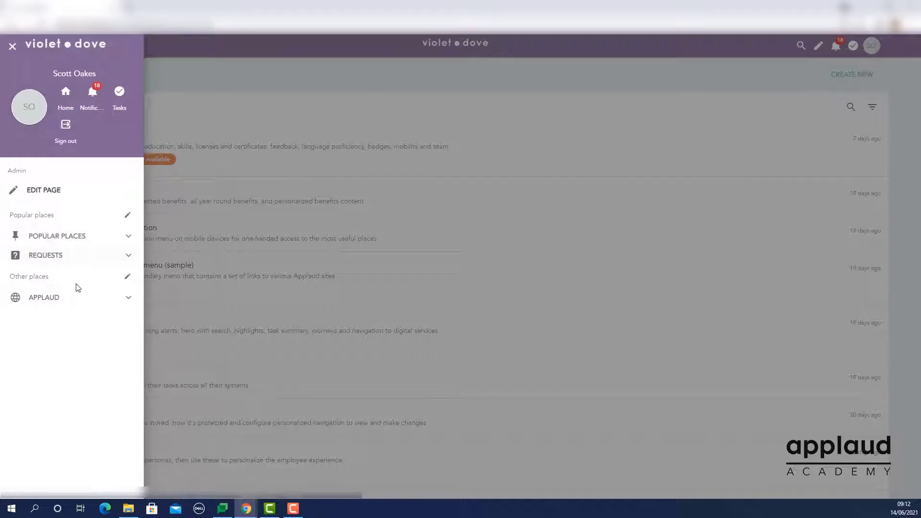
pyautogui.click(129, 299)
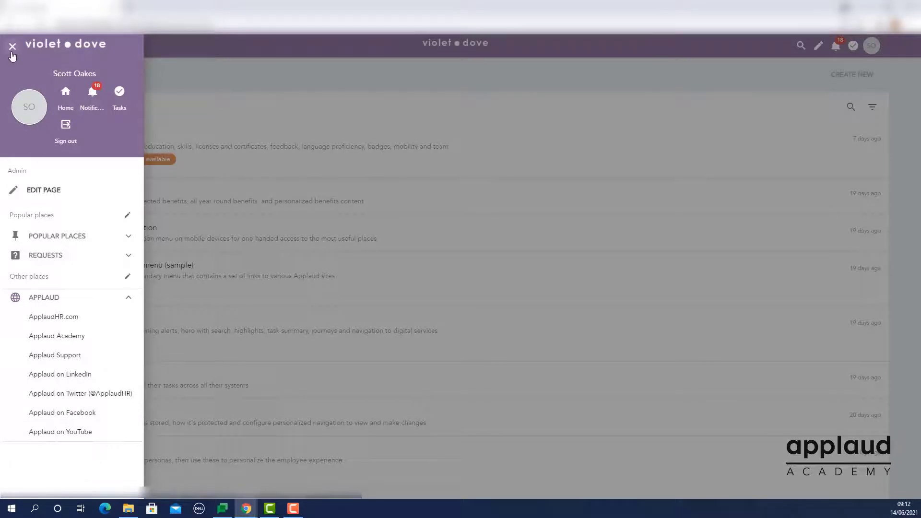
pyautogui.click(12, 46)
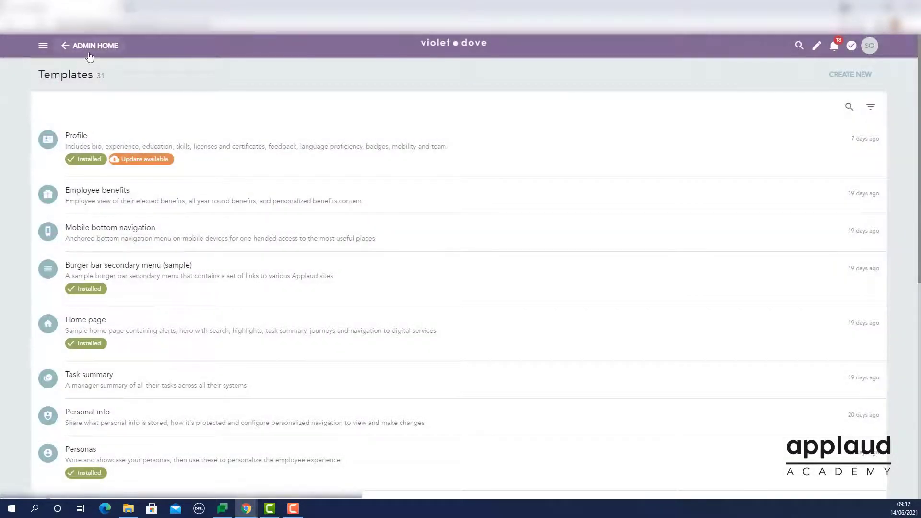
# - Open the Burger bar secondary menu from Admin home and relabel its Applaud container item as Violet Dove
pyautogui.click(89, 52)
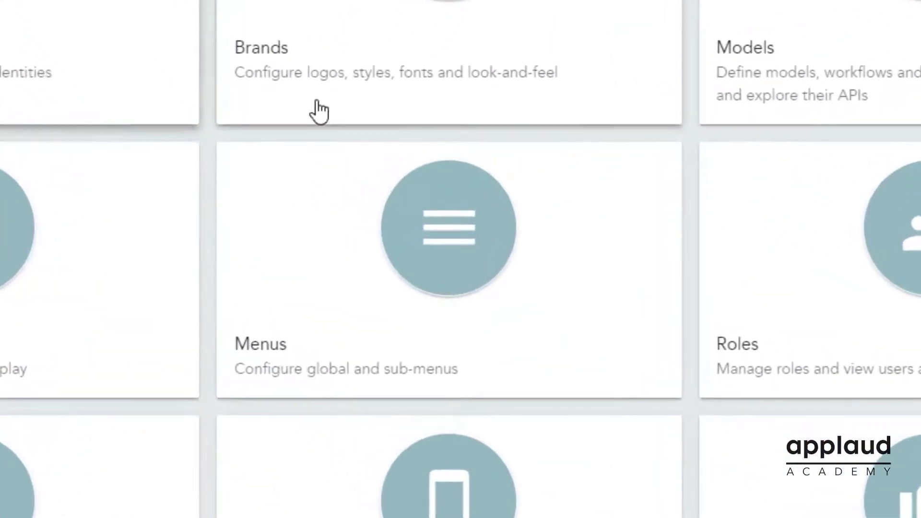
pyautogui.click(457, 276)
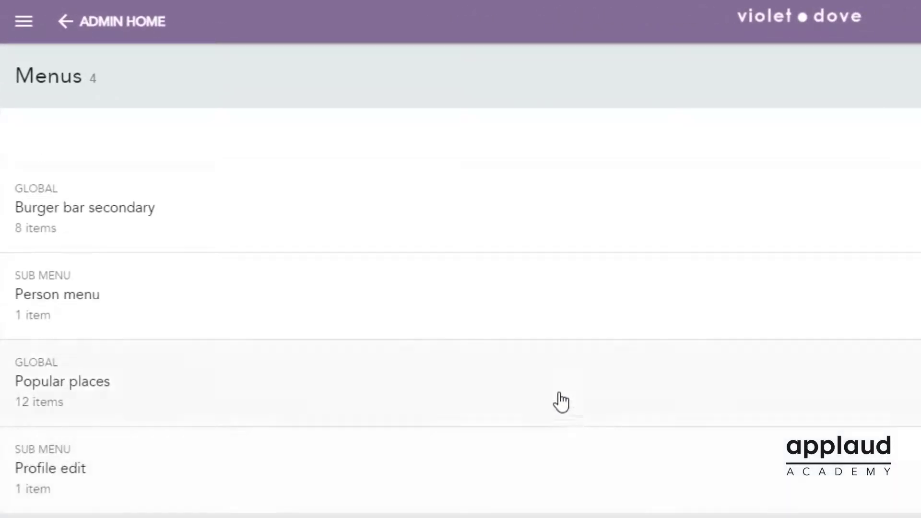
pyautogui.click(82, 226)
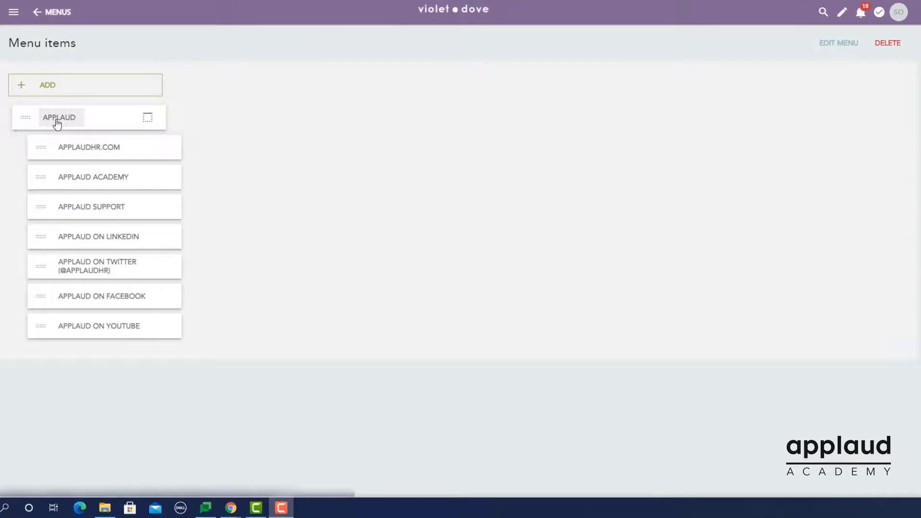
pyautogui.click(57, 121)
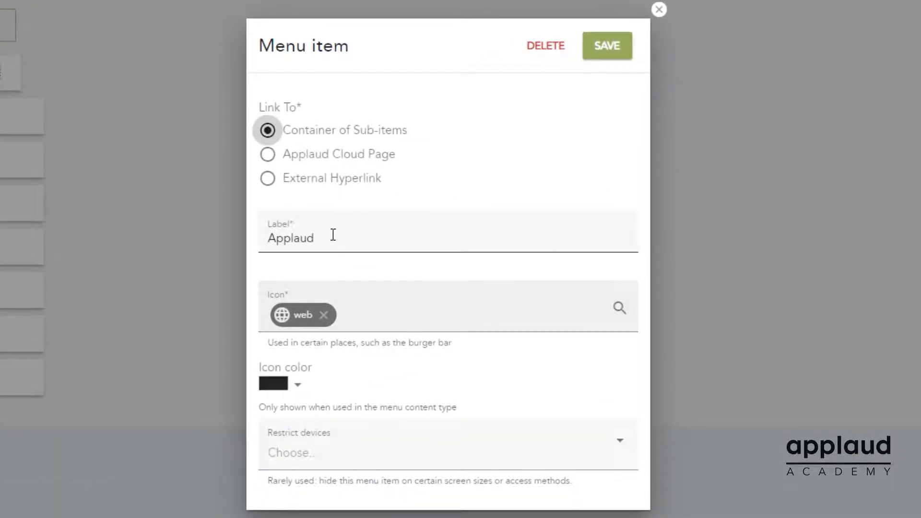
pyautogui.moveTo(333, 235); pyautogui.dragTo(267, 235)
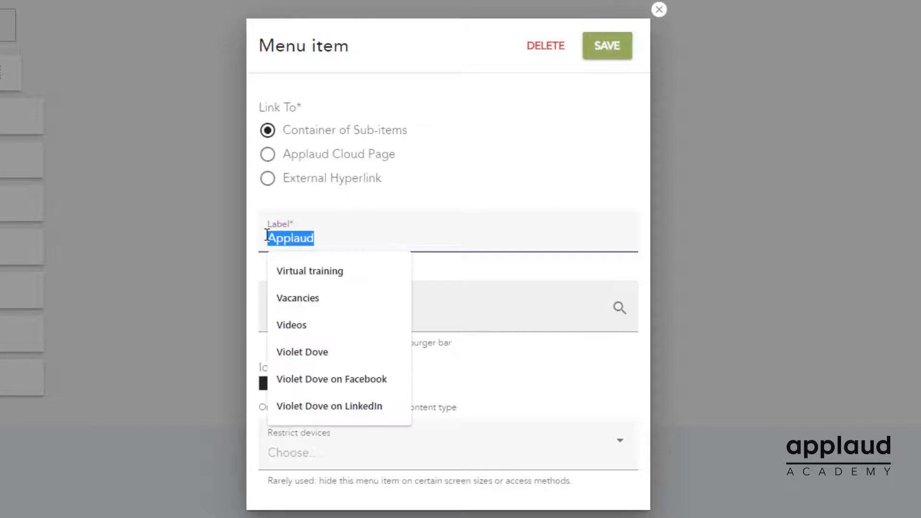
pyautogui.write('Violet D')
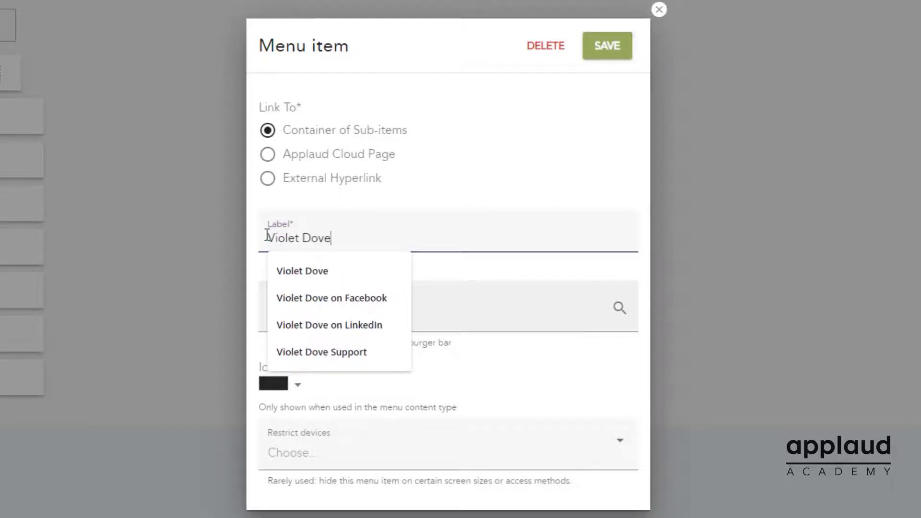
pyautogui.write('ove')
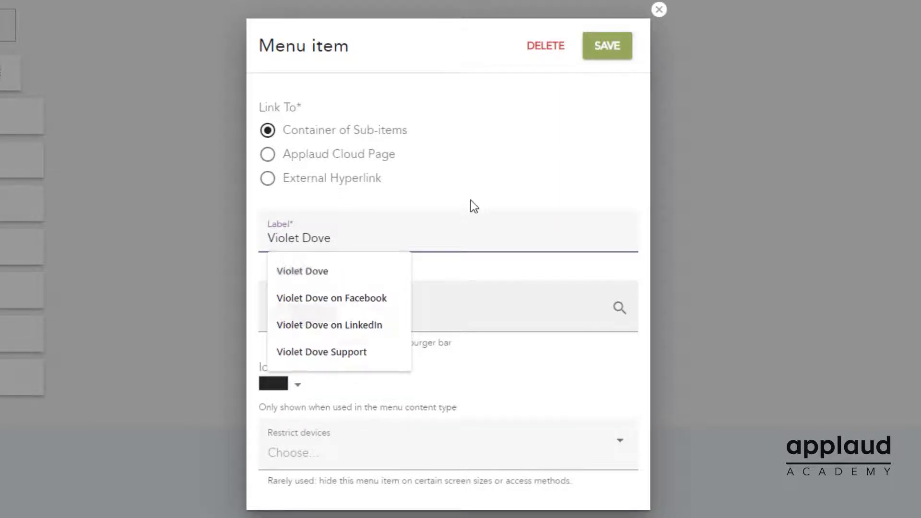
pyautogui.click(470, 202)
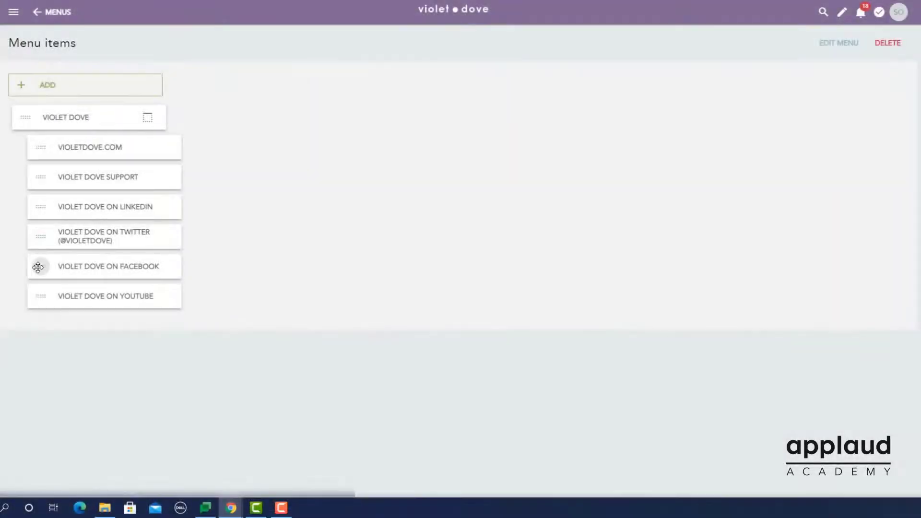
# - Move the Violet Dove on Facebook item above the Twitter item, and expand Violet Dove under Other places in the burger bar
pyautogui.moveTo(37, 266); pyautogui.dragTo(40, 235)
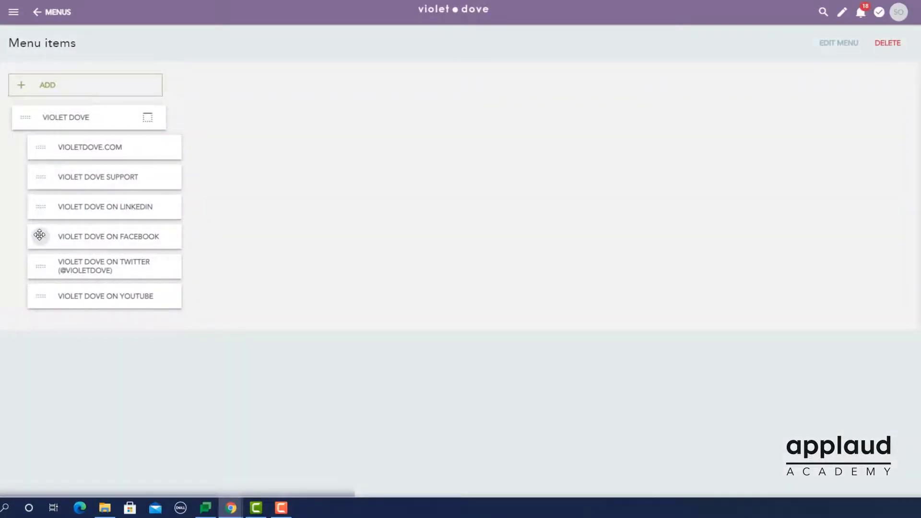
pyautogui.click(14, 14)
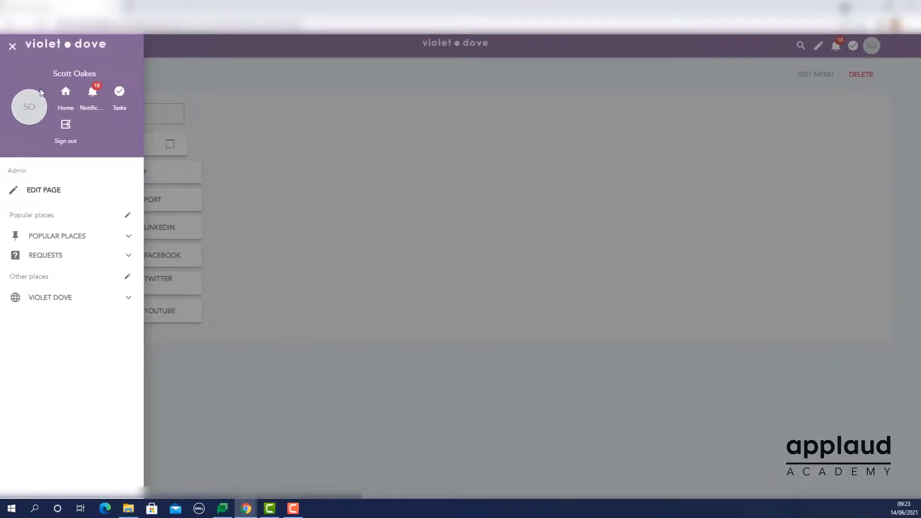
pyautogui.click(128, 299)
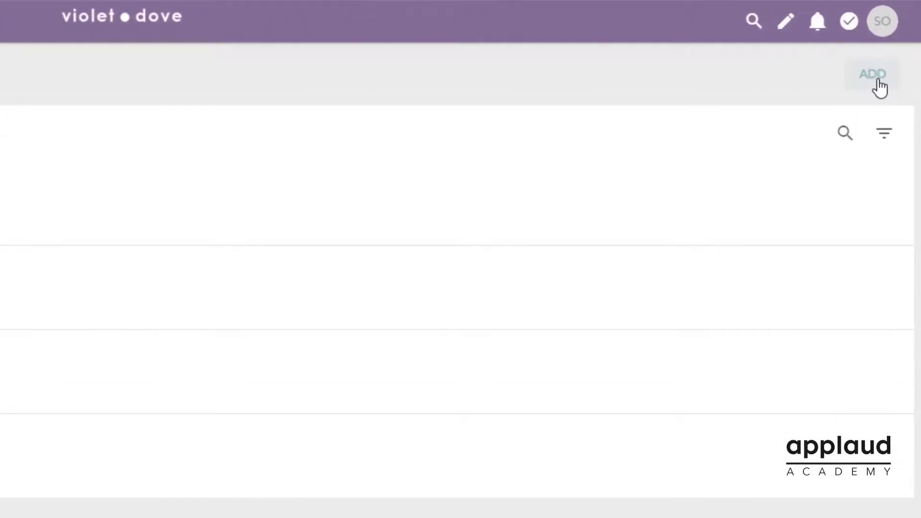
# - Create a menu named "Profile related content" of type Sub-Menu, without including a page header
pyautogui.click(879, 82)
pyautogui.write('Profil')
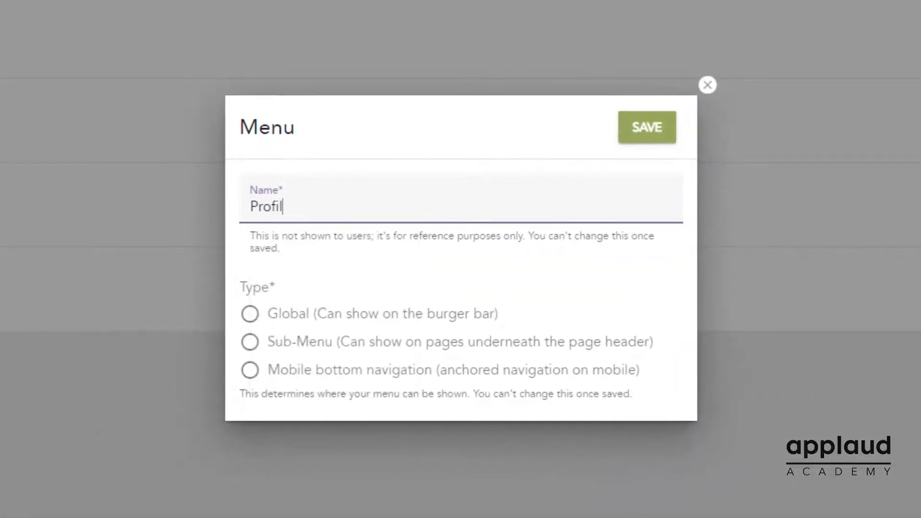
pyautogui.write('e related co')
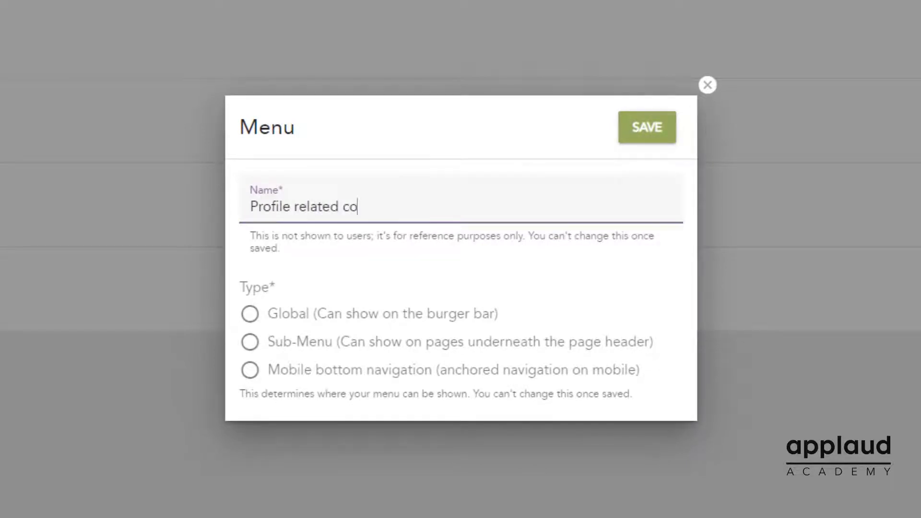
pyautogui.write('ntent')
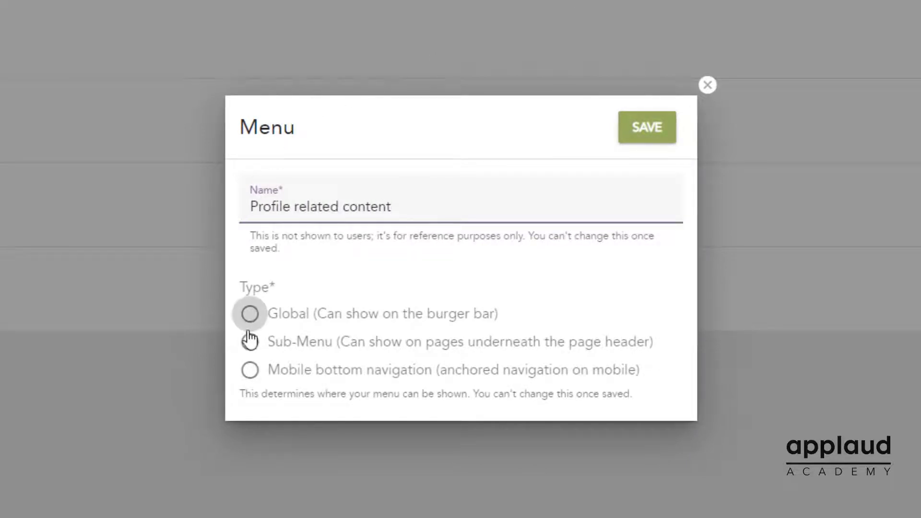
pyautogui.click(260, 356)
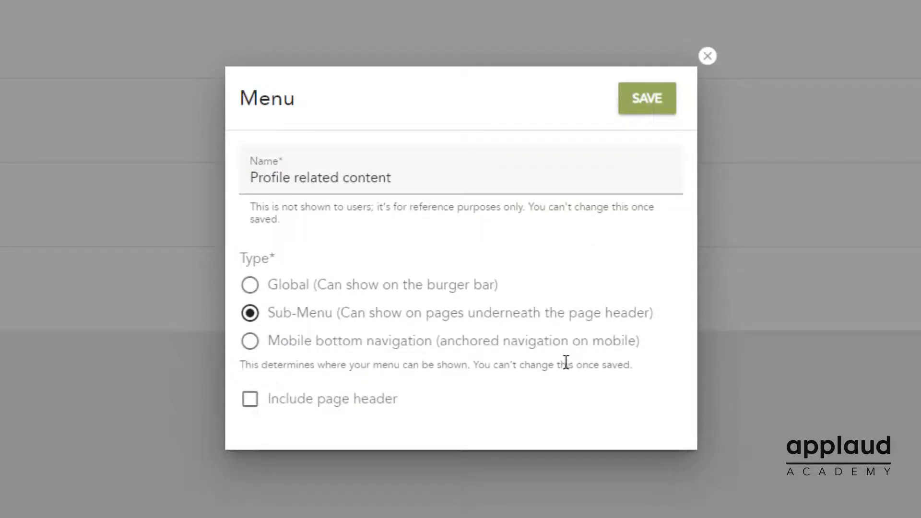
pyautogui.click(652, 114)
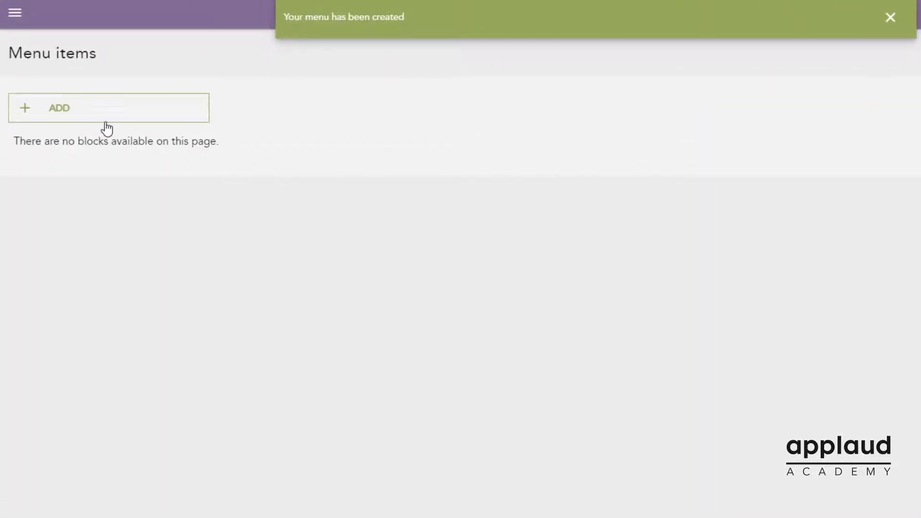
# - Add a menu item linking to the Applaud Cloud page Profile, with a profile icon
pyautogui.click(71, 117)
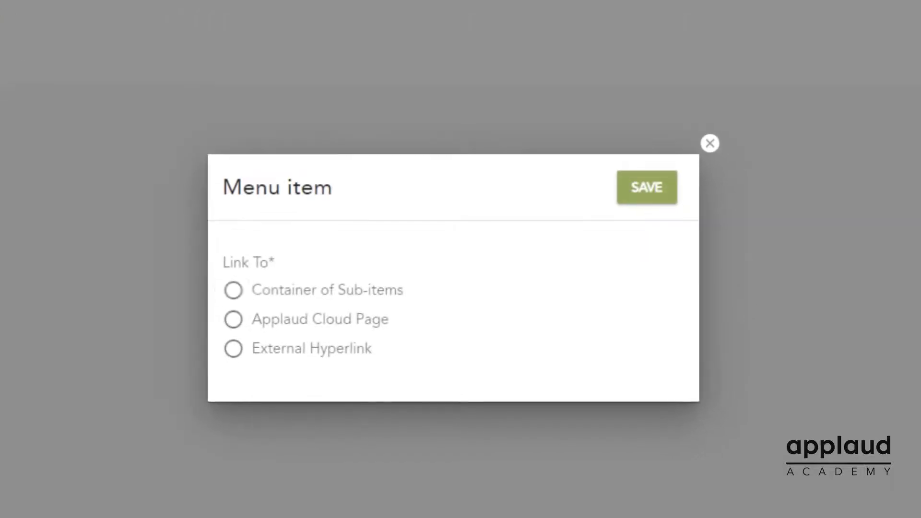
pyautogui.click(232, 318)
pyautogui.click(347, 204)
pyautogui.write('Profile')
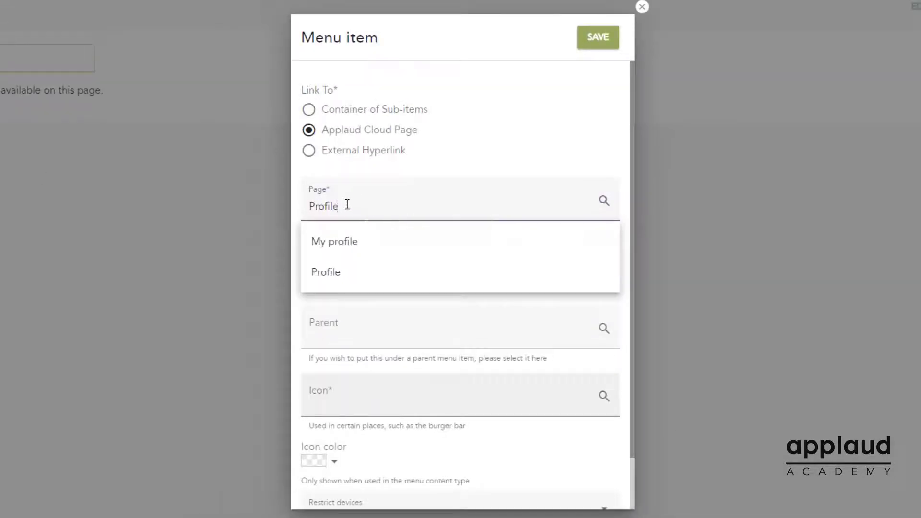
pyautogui.click(365, 271)
pyautogui.click(346, 447)
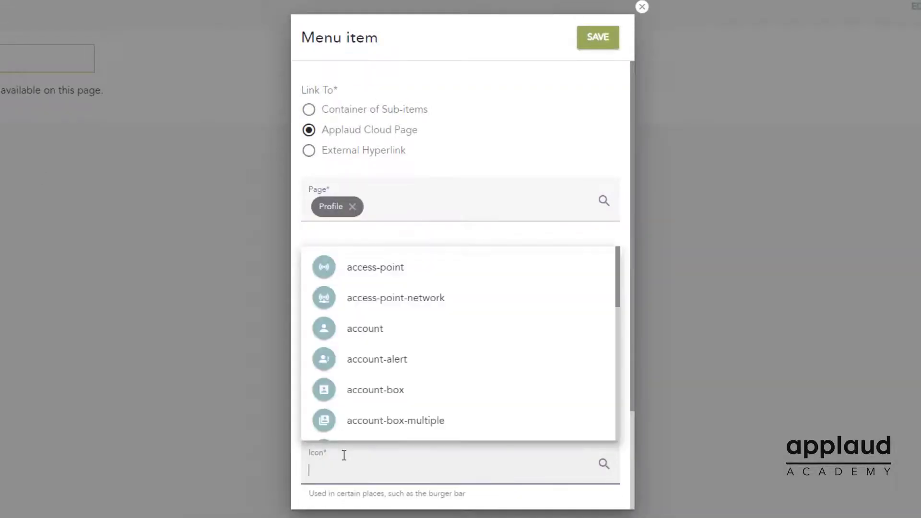
pyautogui.write('Profile')
pyautogui.click(374, 502)
pyautogui.click(588, 44)
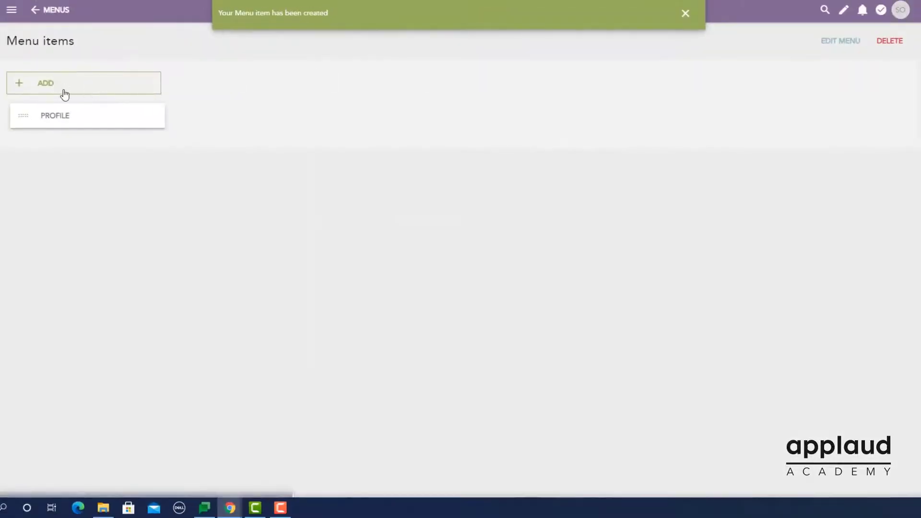
# - Add a menu item linking to the Applaud Cloud page Employee Directory, with the contacts icon
pyautogui.click(60, 89)
pyautogui.click(335, 271)
pyautogui.click(362, 331)
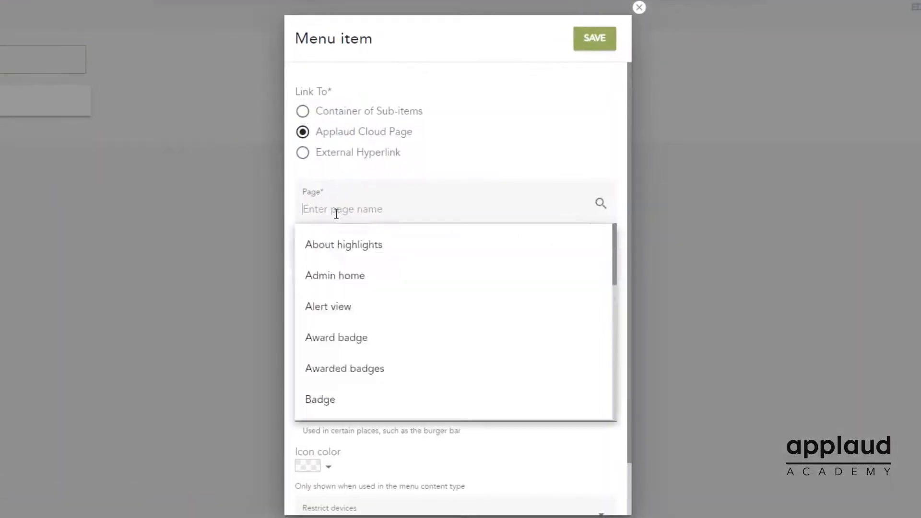
pyautogui.write('Employe')
pyautogui.click(367, 361)
pyautogui.click(358, 500)
pyautogui.write('contact')
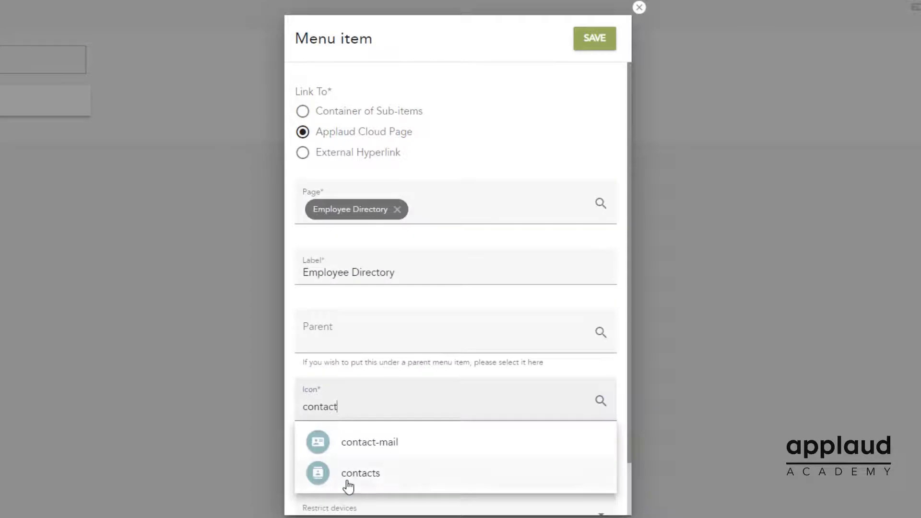
pyautogui.click(350, 486)
pyautogui.click(580, 46)
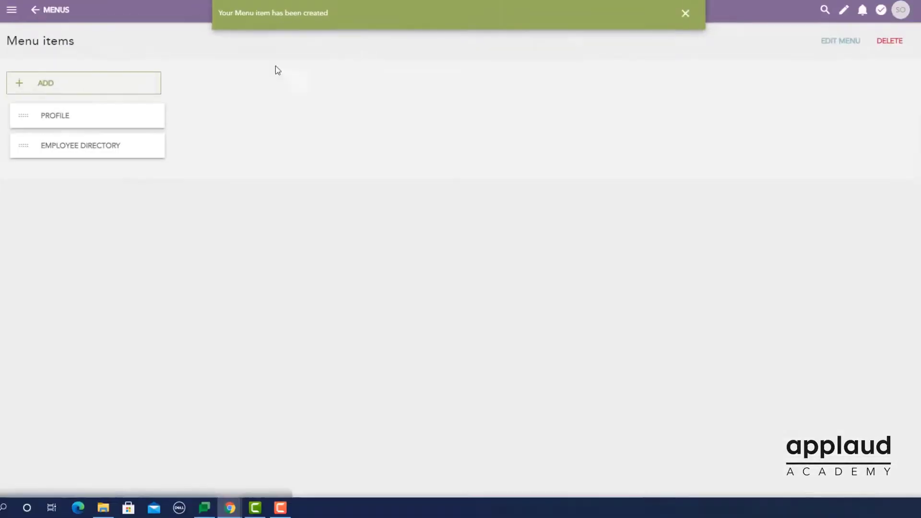
# - Add a menu item linking to the Applaud Cloud page Org chart, with an account icon
pyautogui.click(45, 88)
pyautogui.click(337, 272)
pyautogui.click(339, 211)
pyautogui.write('Org')
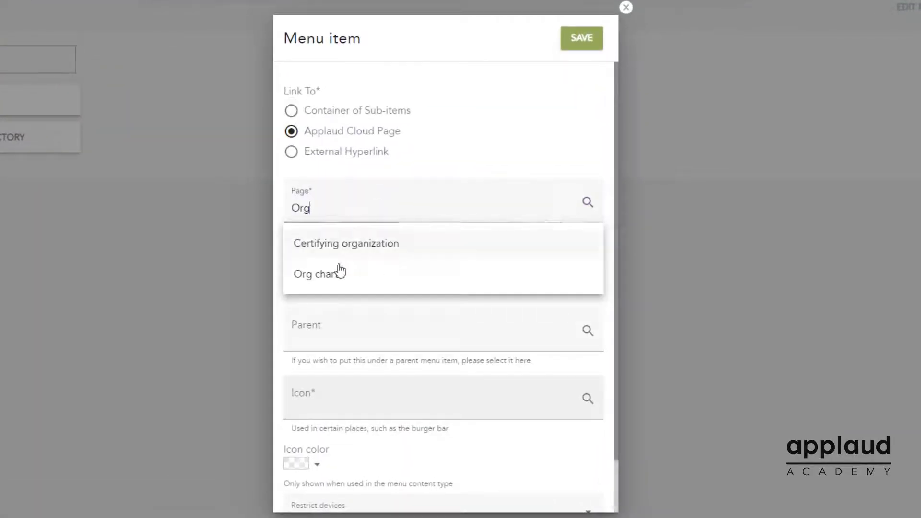
pyautogui.click(341, 270)
pyautogui.click(303, 470)
pyautogui.write('Account')
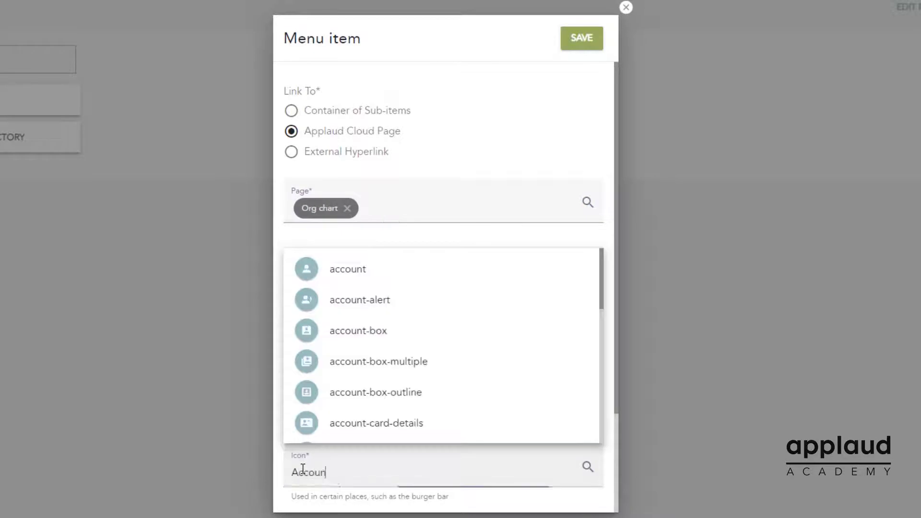
pyautogui.click(315, 425)
pyautogui.click(580, 48)
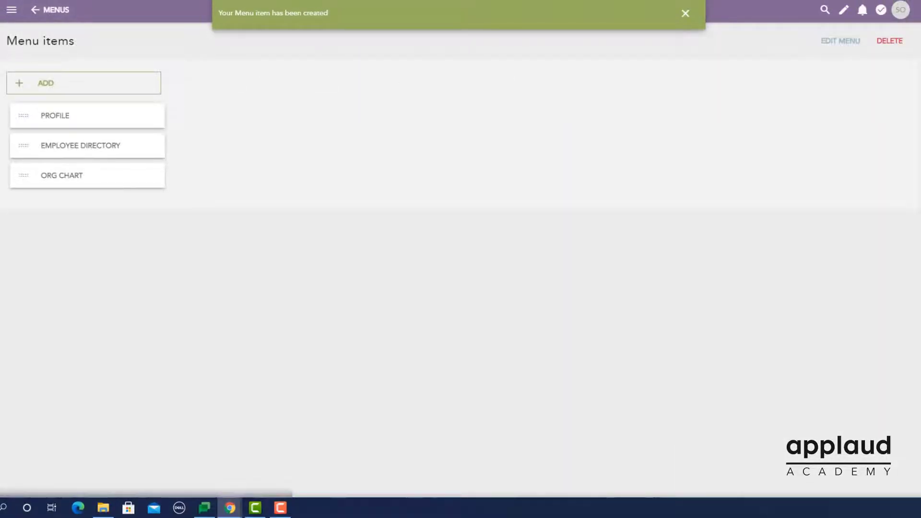
# - Check the new sub-menu by opening Employee Directory from Popular places and switching between its Profile and Employee Directory pages
pyautogui.click(10, 0)
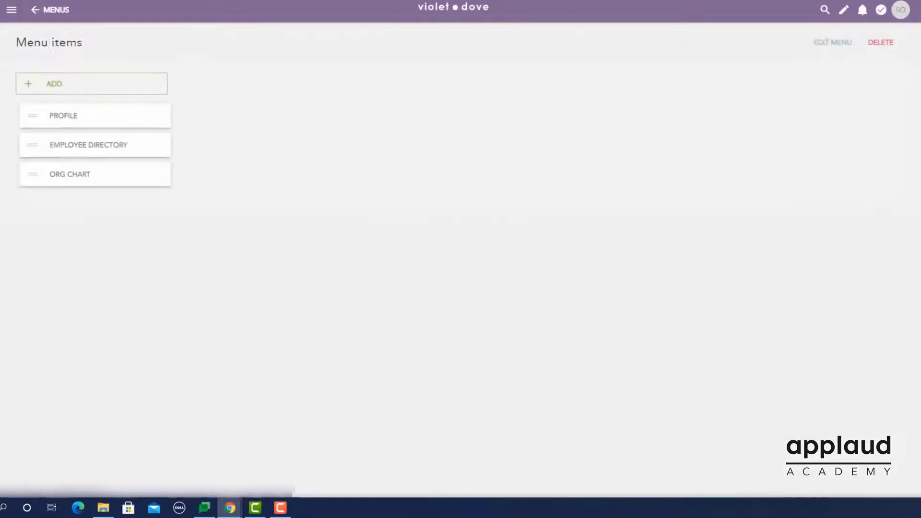
pyautogui.click(12, 10)
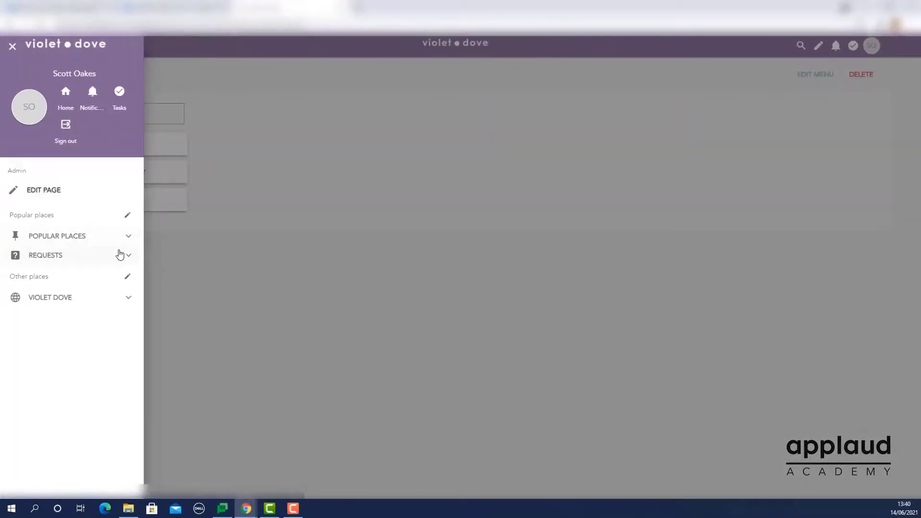
pyautogui.click(129, 237)
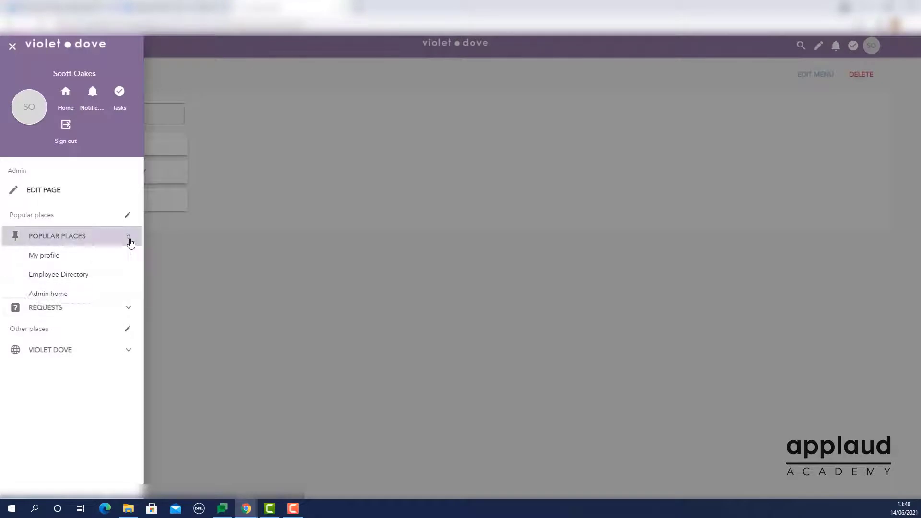
pyautogui.click(51, 284)
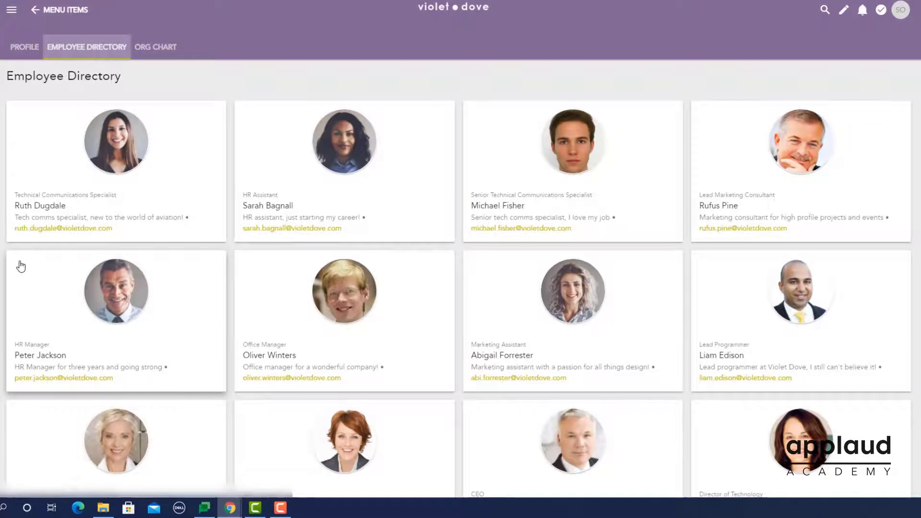
pyautogui.click(25, 50)
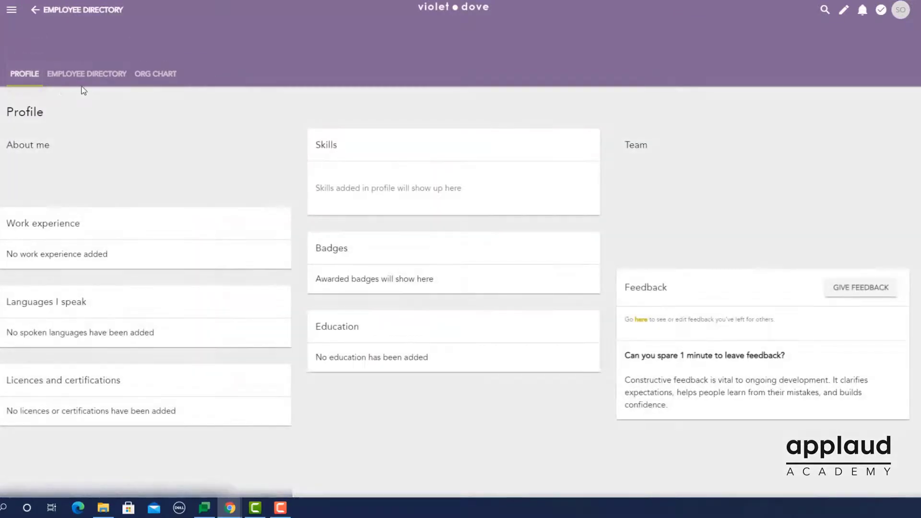
pyautogui.click(86, 86)
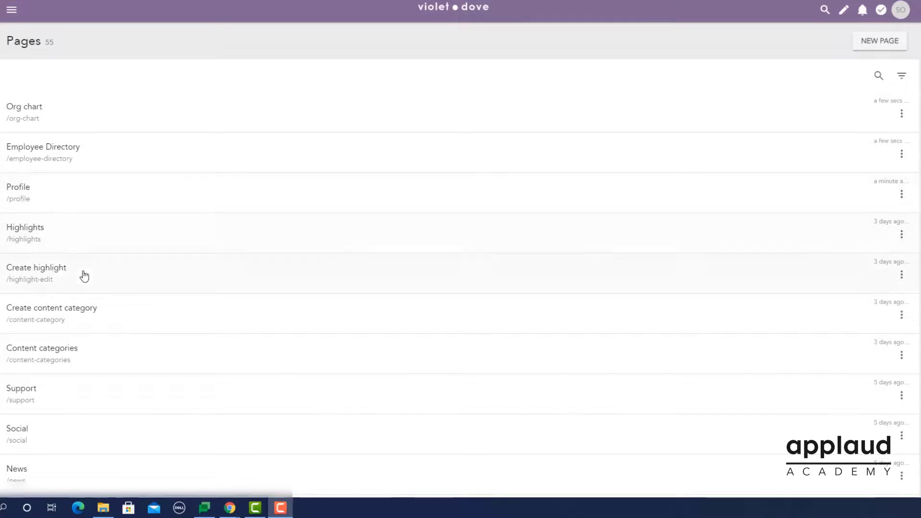
# - Add the Create highlight page to a new sub-menu named Highlight related content, using the newspaper icon
pyautogui.click(66, 279)
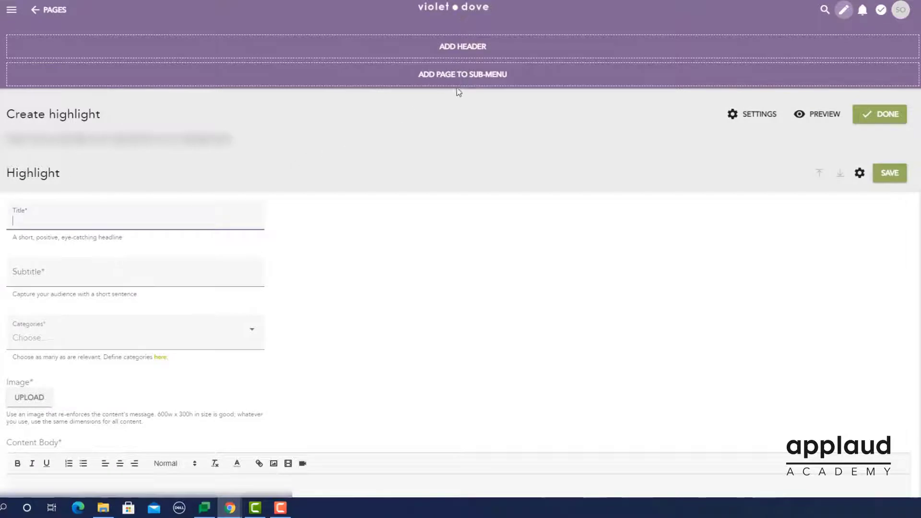
pyautogui.click(471, 86)
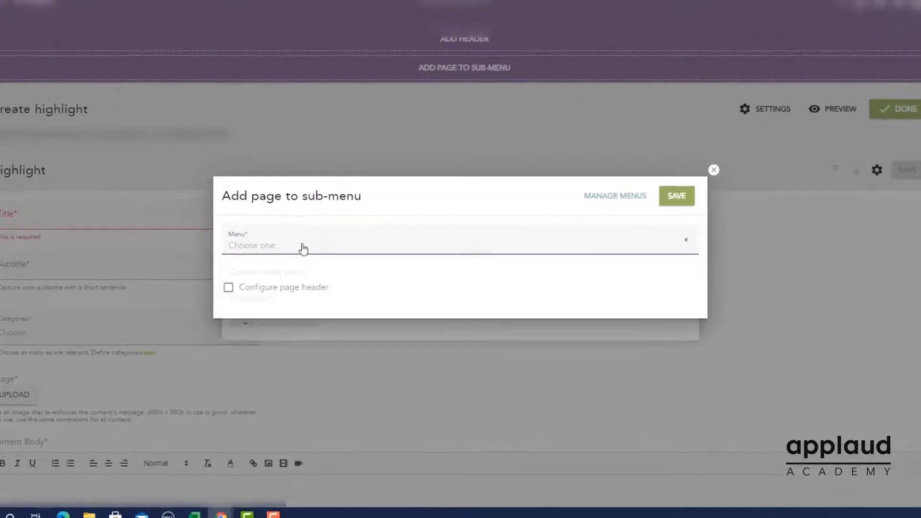
pyautogui.click(309, 248)
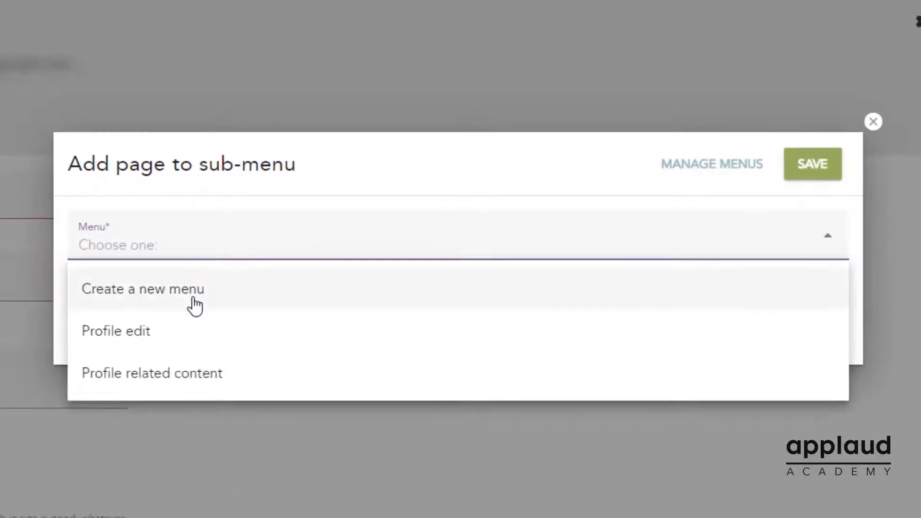
pyautogui.click(195, 305)
pyautogui.write('Highlight related content')
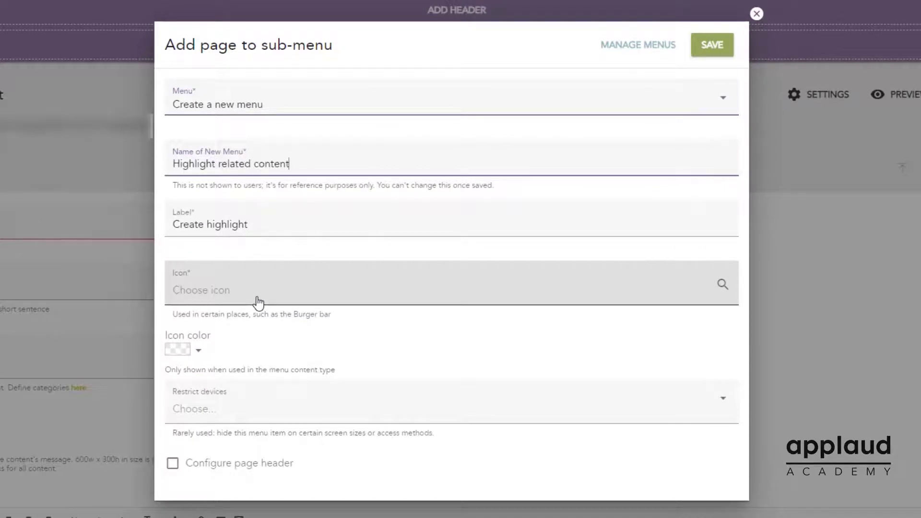
pyautogui.click(257, 296)
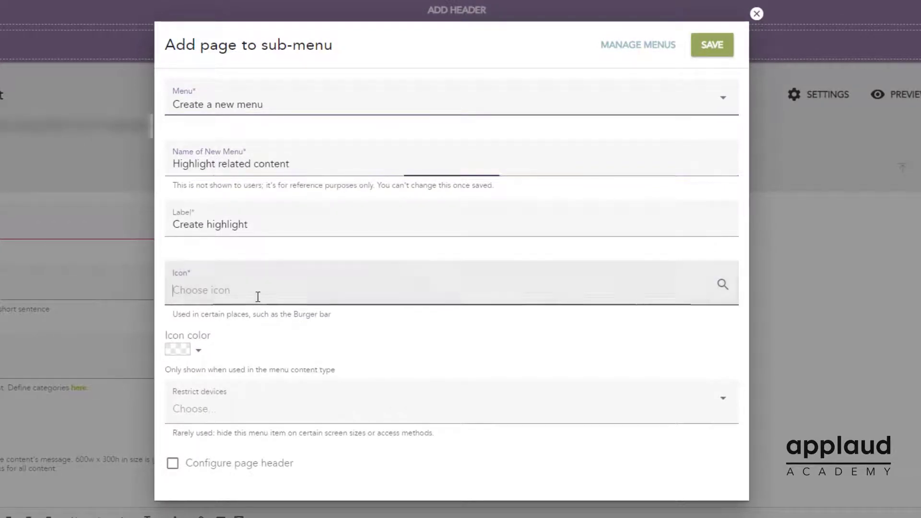
pyautogui.write('news')
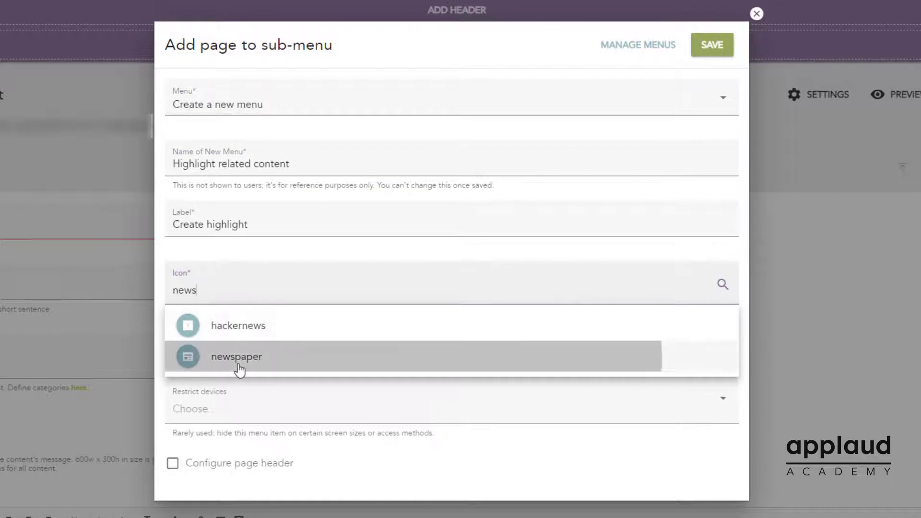
pyautogui.click(239, 370)
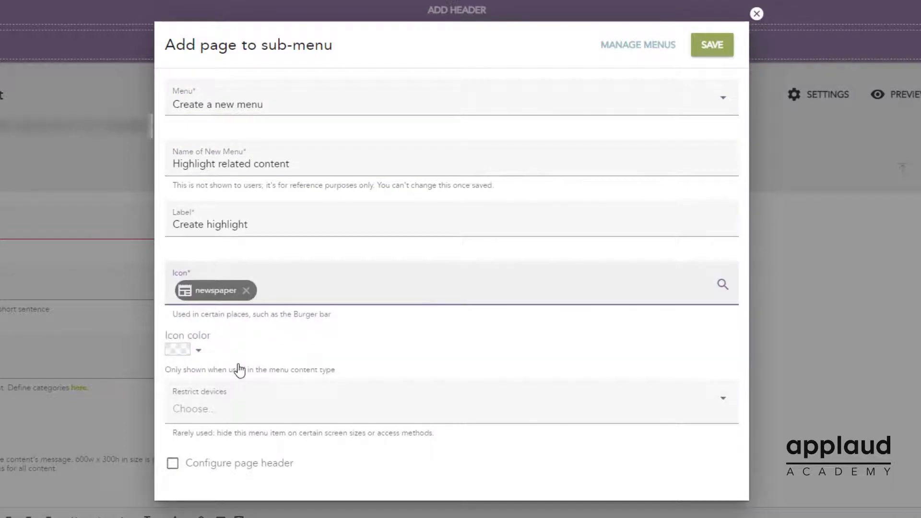
# - Set the Create highlight menu item's icon color to #826994 and save the new sub-menu
pyautogui.click(186, 354)
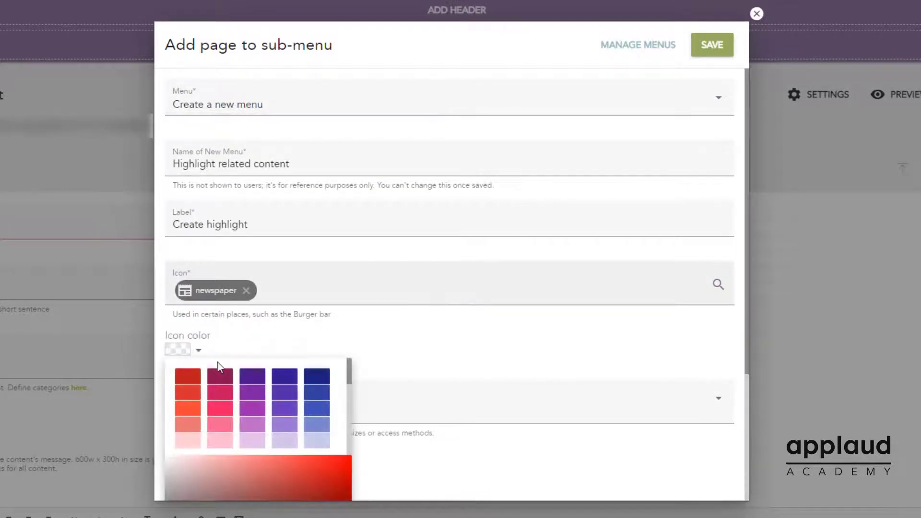
pyautogui.scroll(-4, 217, 365)
pyautogui.scroll(-2, 370, 465)
pyautogui.scroll(-2, 338, 442)
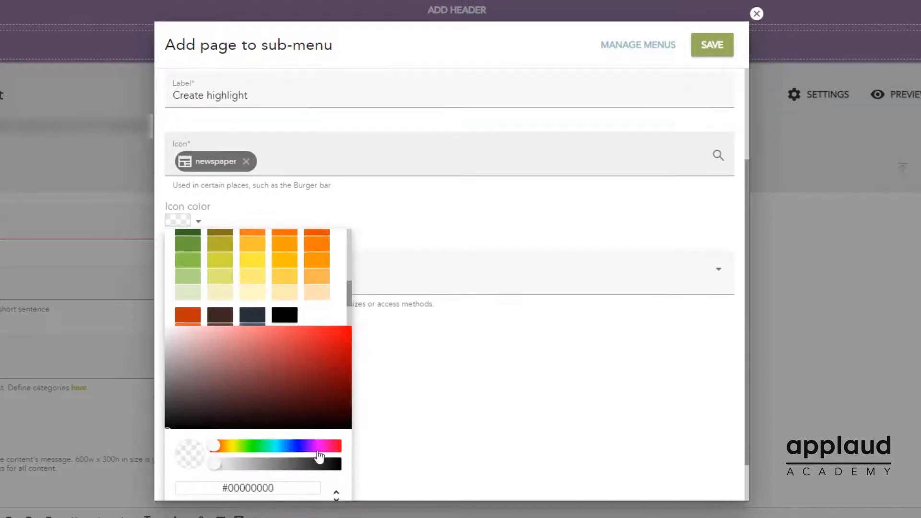
pyautogui.tripleClick(206, 485)
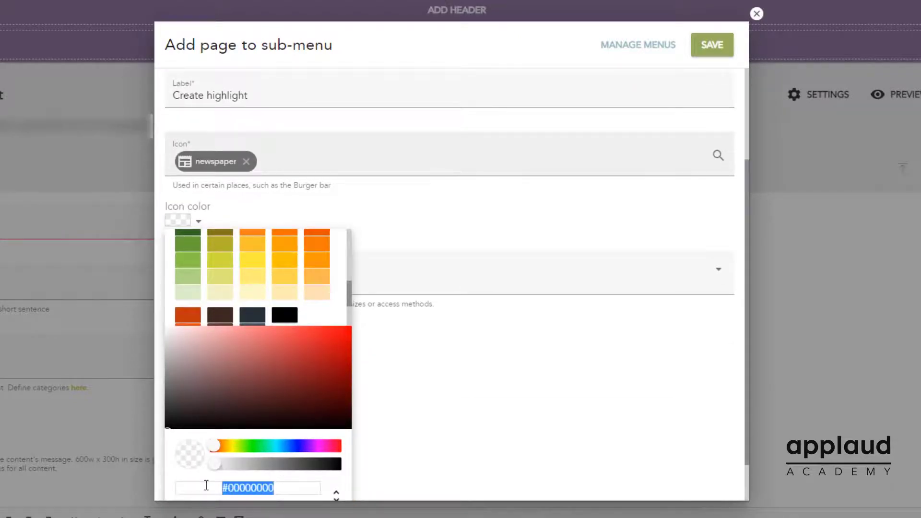
pyautogui.write('826994')
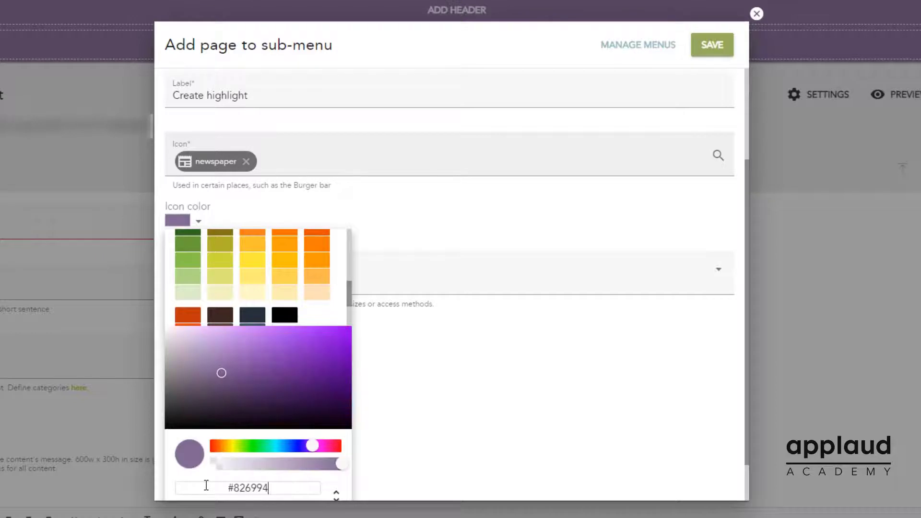
pyautogui.scroll(-2, 206, 485)
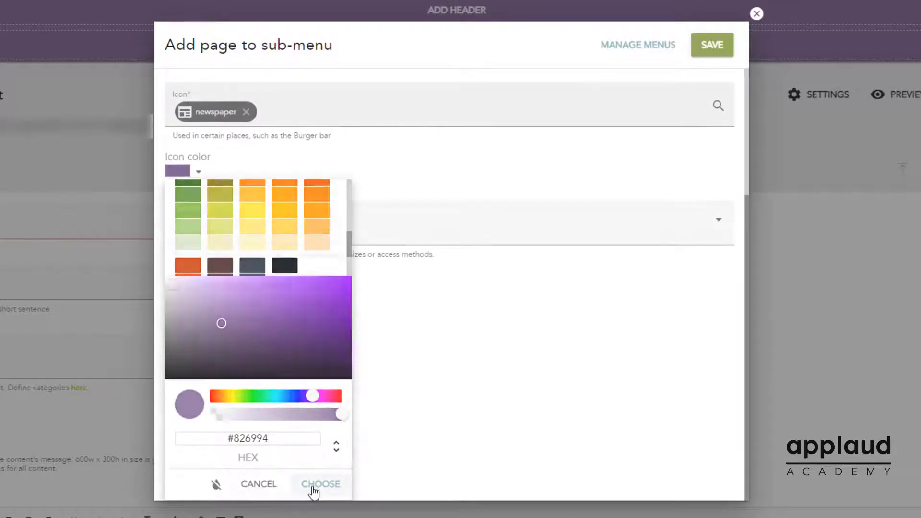
pyautogui.click(313, 490)
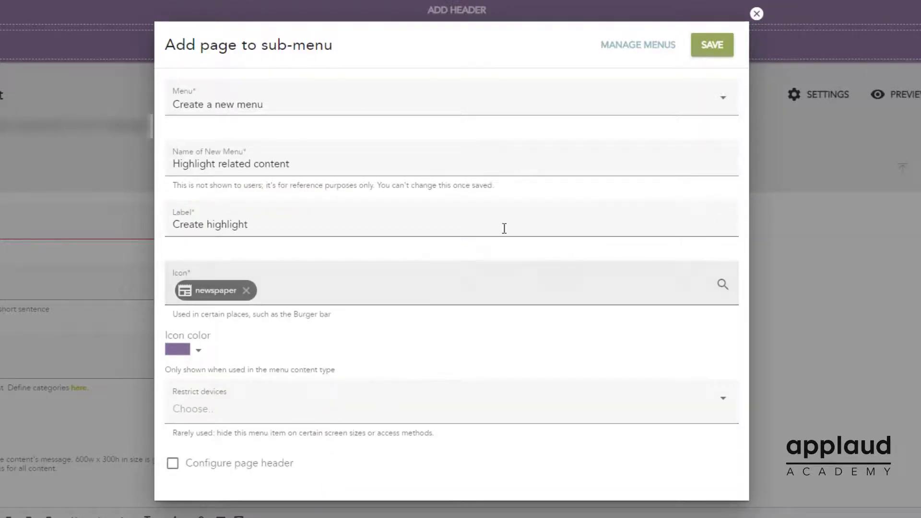
pyautogui.click(712, 46)
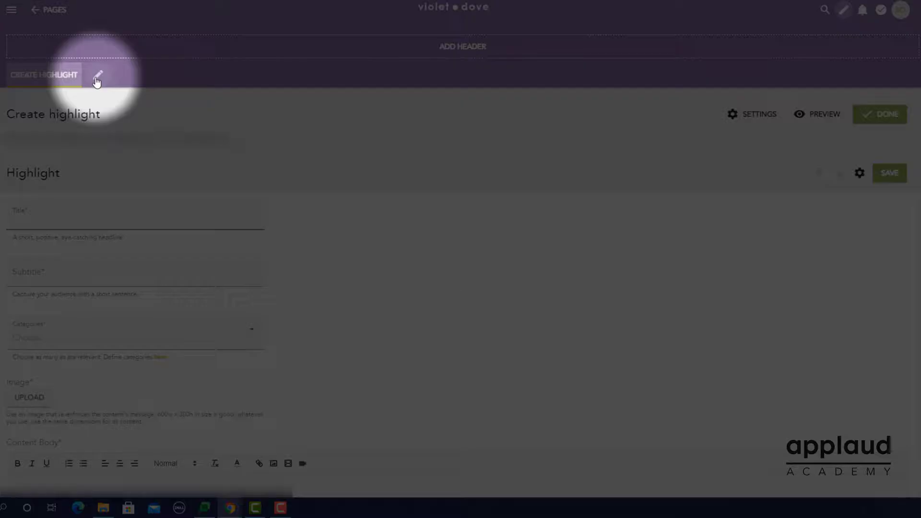
# - Add an item to the page's sub-menu linking to the Applaud Cloud page Highlights, with the newspaper icon
pyautogui.click(96, 79)
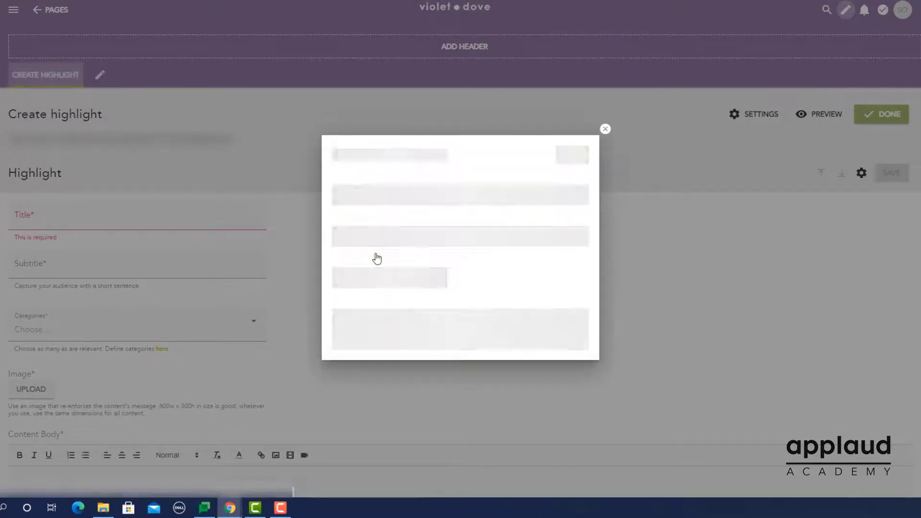
pyautogui.click(336, 269)
pyautogui.click(355, 202)
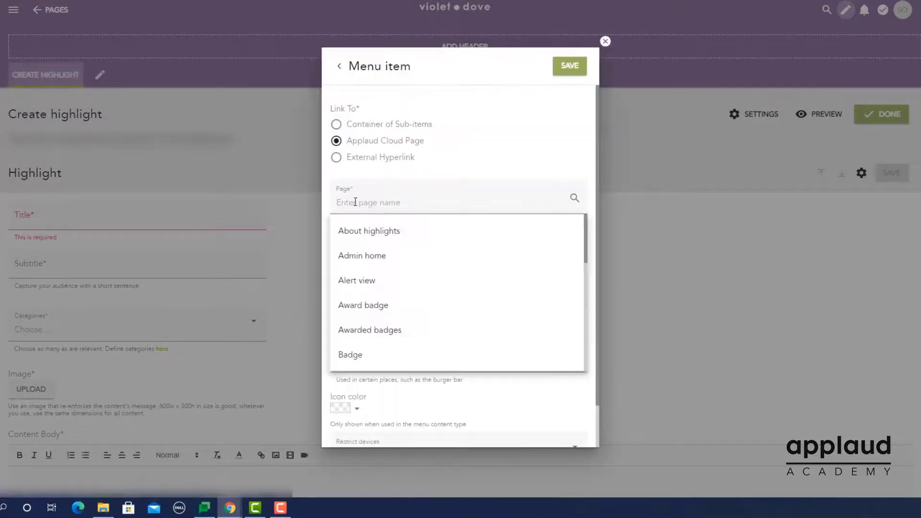
pyautogui.write('highl')
pyautogui.click(370, 304)
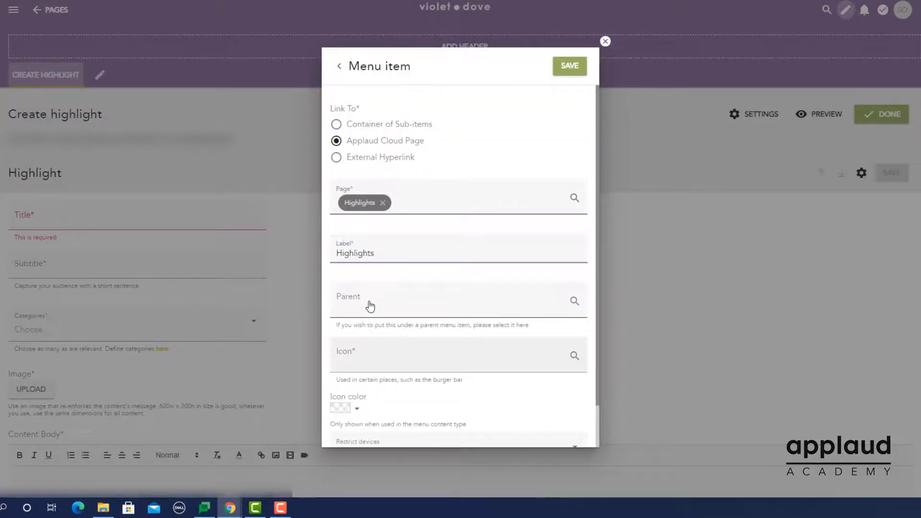
pyautogui.click(363, 360)
pyautogui.write('news')
pyautogui.click(384, 414)
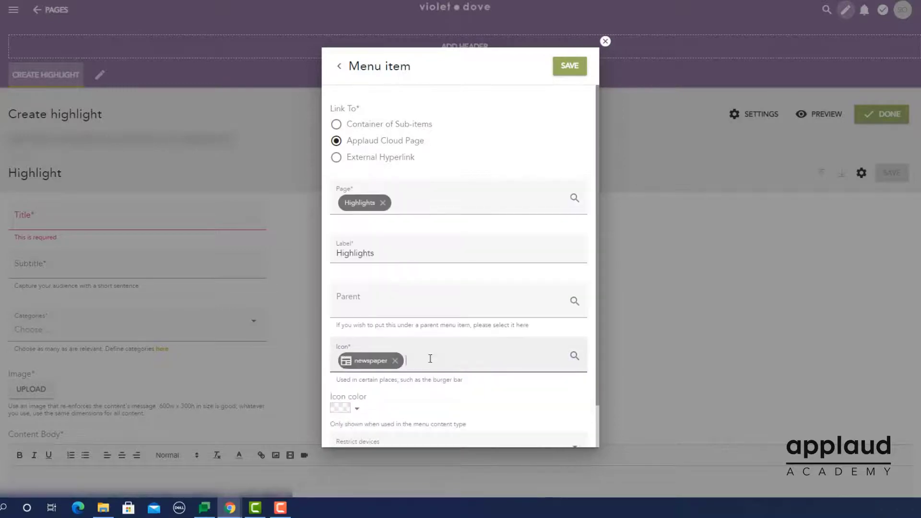
pyautogui.click(569, 65)
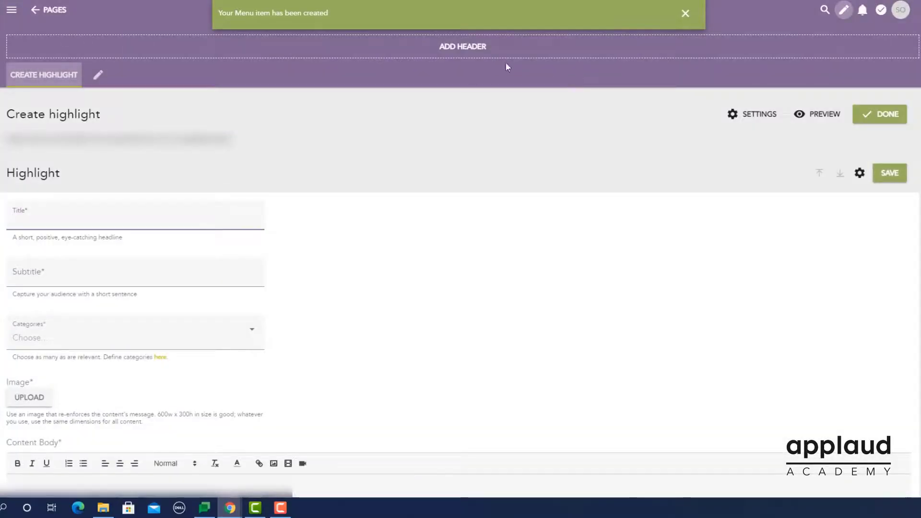
# - Start another sub-menu item linking to the Applaud Cloud page Create content category
pyautogui.click(98, 75)
pyautogui.click(381, 235)
pyautogui.click(336, 271)
pyautogui.click(358, 203)
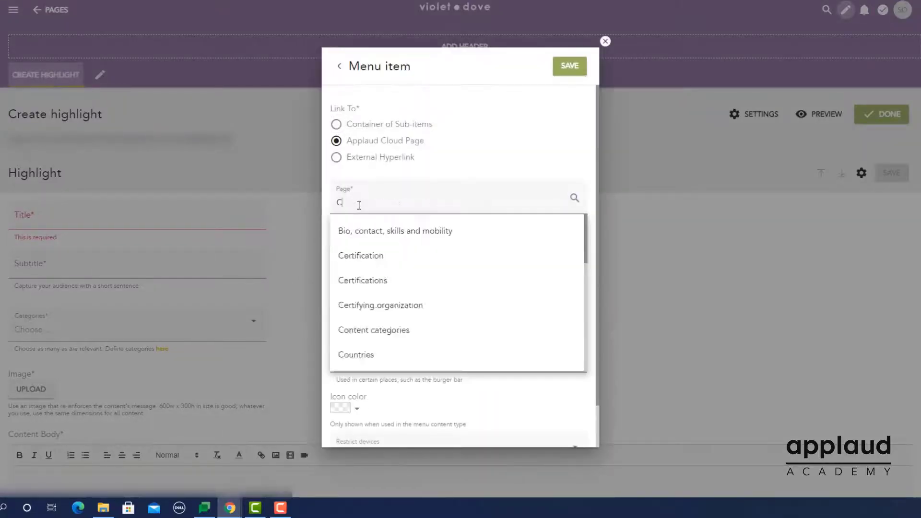
pyautogui.write('Content')
pyautogui.click(384, 253)
pyautogui.click(390, 338)
# - Give the Create content category item the lead-pencil icon and save it
pyautogui.click(362, 416)
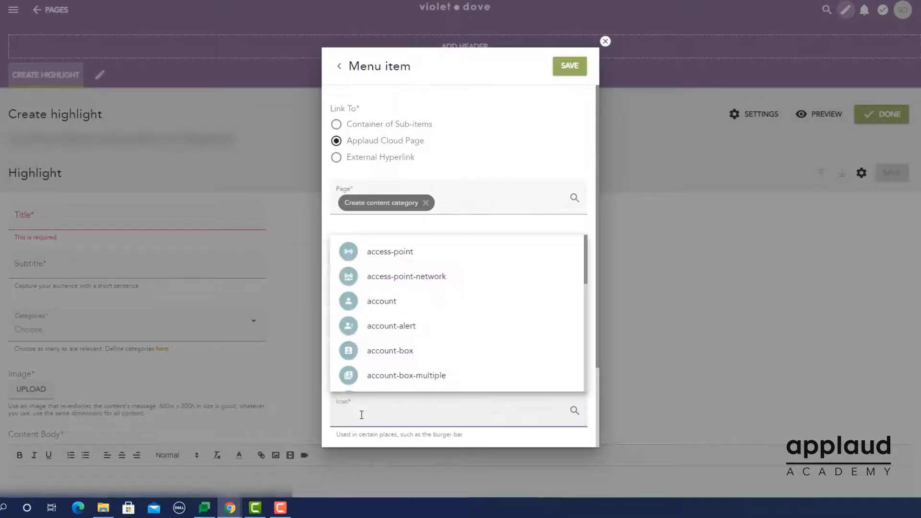
pyautogui.write('Group')
pyautogui.press('BackSpace')
pyautogui.press('BackSpace')
pyautogui.press('BackSpace')
pyautogui.press('BackSpace')
pyautogui.press('BackSpace')
pyautogui.write('Pen')
pyautogui.scroll(-3, 377, 352)
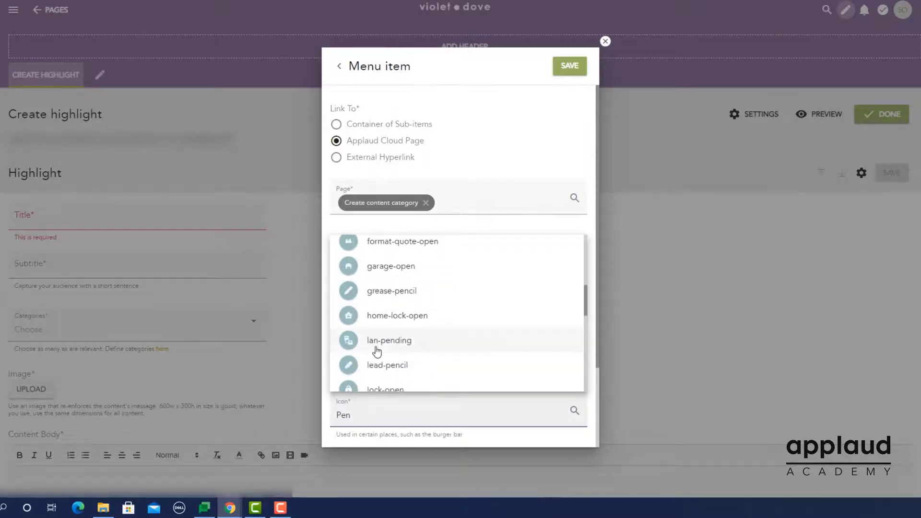
pyautogui.click(376, 364)
pyautogui.click(575, 71)
# - Add a sub-menu item linking to the Applaud Cloud page Content categories, with a group icon
pyautogui.click(98, 74)
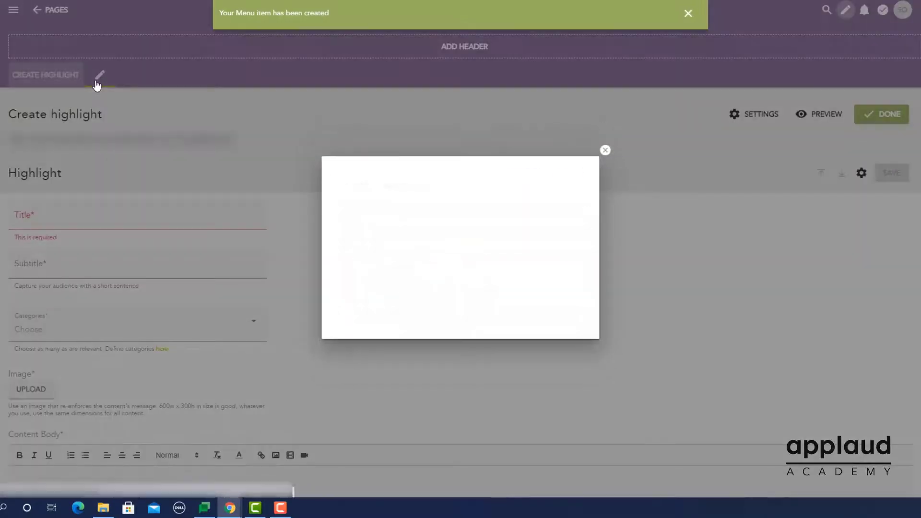
pyautogui.click(366, 218)
pyautogui.click(335, 270)
pyautogui.click(367, 203)
pyautogui.write('C')
pyautogui.click(374, 330)
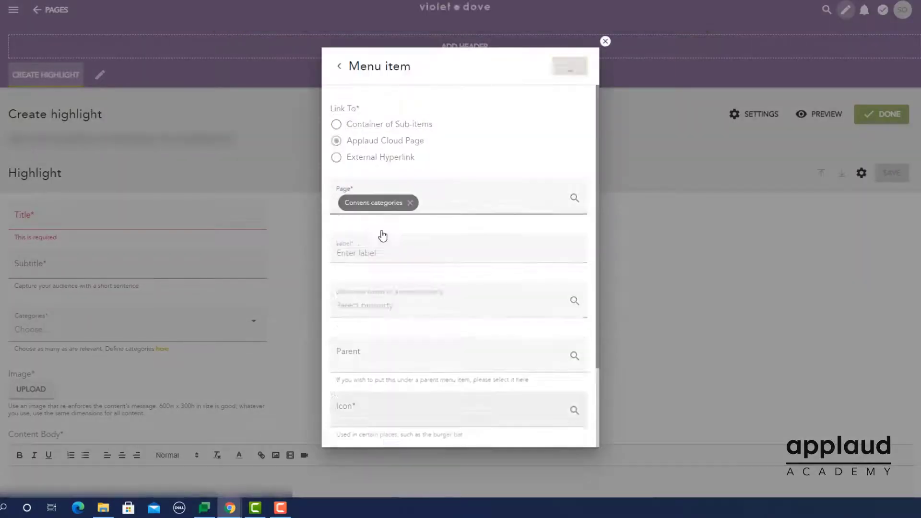
pyautogui.click(341, 361)
pyautogui.write('Group')
pyautogui.click(382, 437)
pyautogui.click(566, 67)
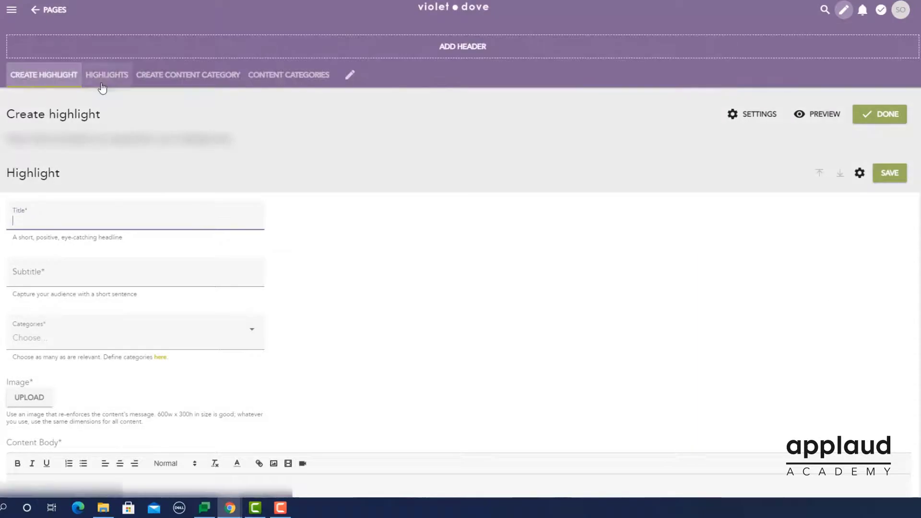
# - Check the new sub-menu by opening its Highlights and Content categories pages
pyautogui.click(102, 85)
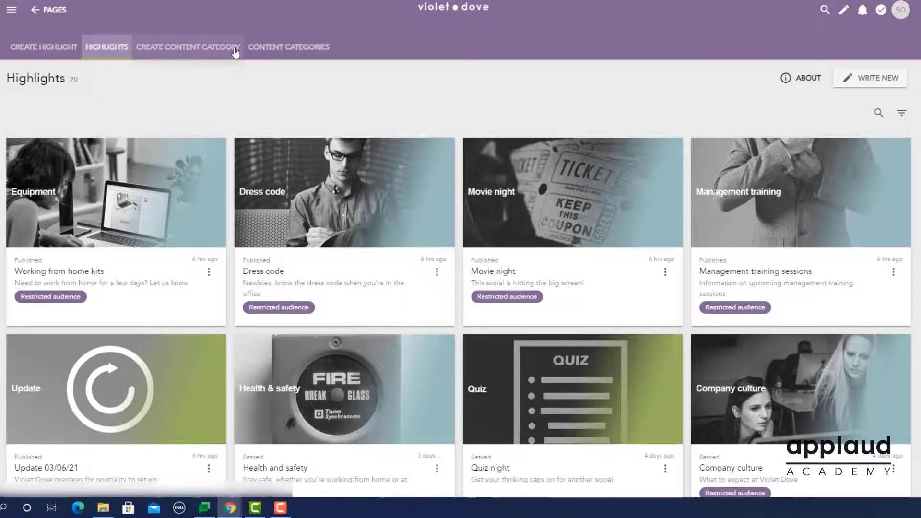
pyautogui.click(279, 52)
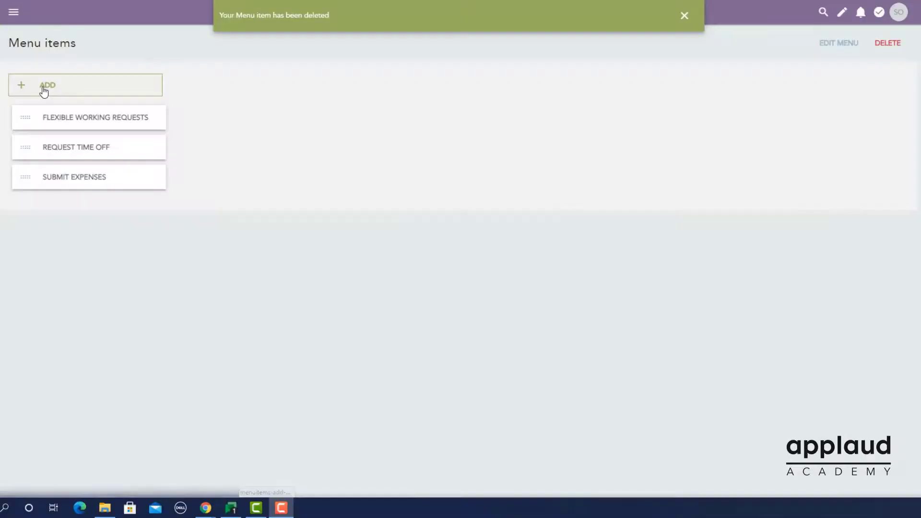
# - Add a menu item linking to the Applaud Cloud page Health check-in, with the stethoscope icon
pyautogui.click(43, 90)
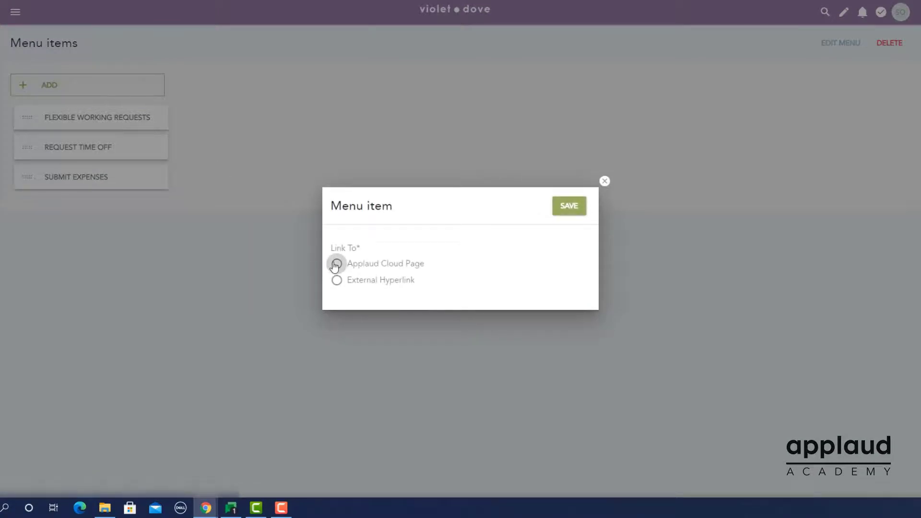
pyautogui.click(336, 264)
pyautogui.click(361, 243)
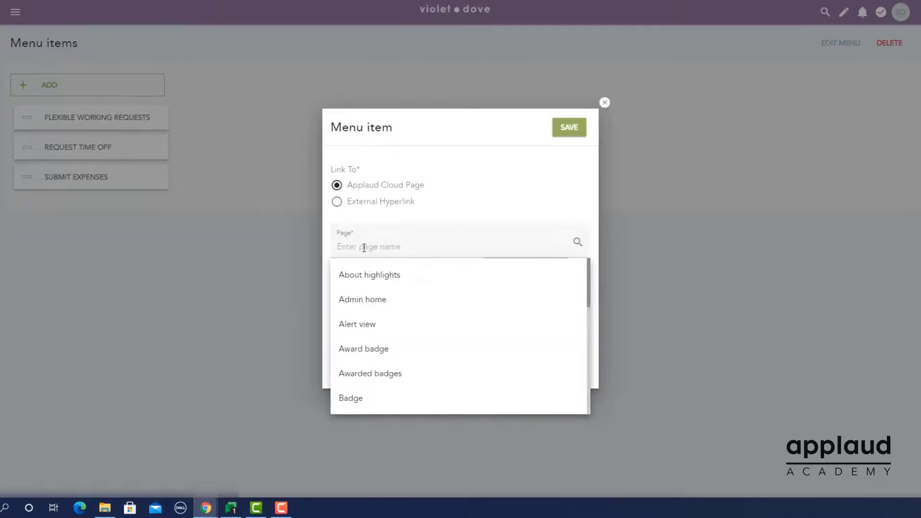
pyautogui.write('Heal')
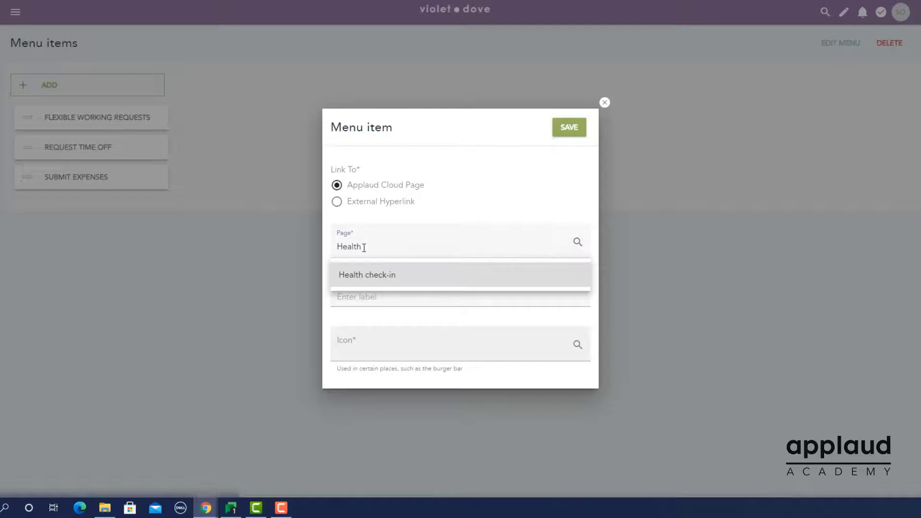
pyautogui.write('th')
pyautogui.click(366, 279)
pyautogui.click(362, 350)
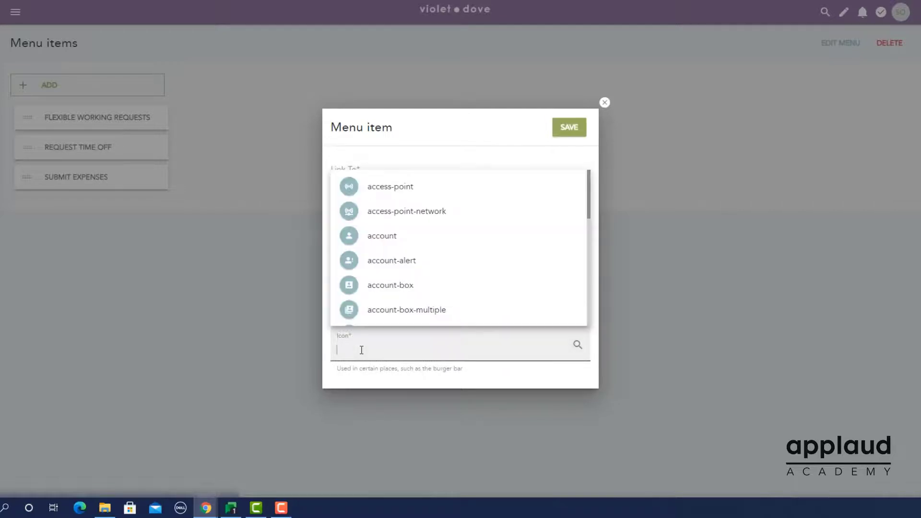
pyautogui.write('Steth')
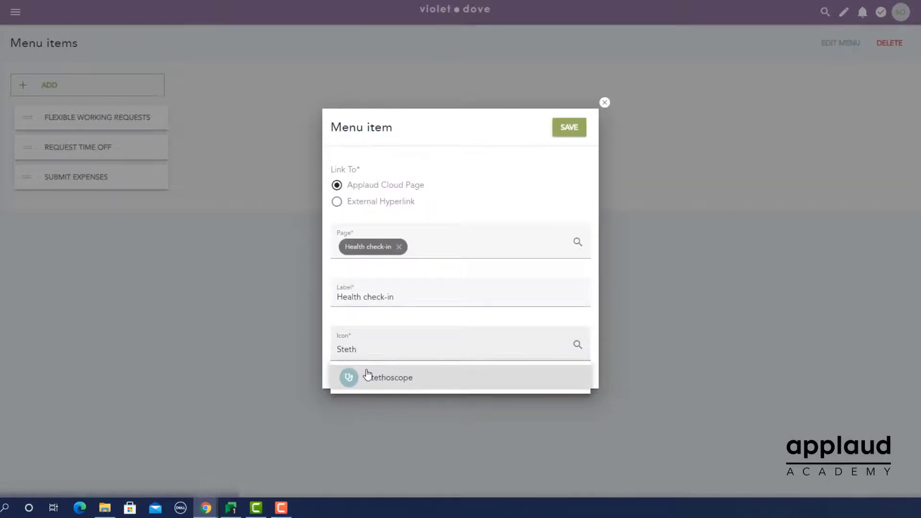
pyautogui.click(368, 375)
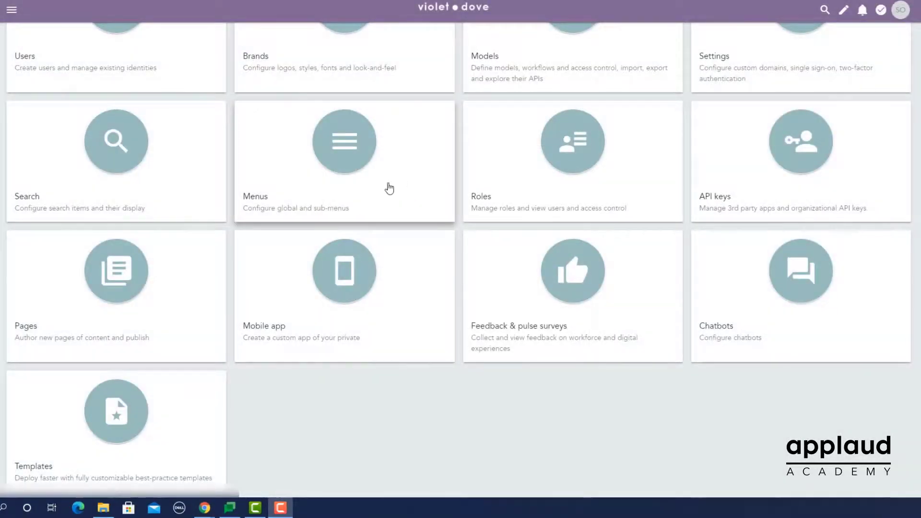
# - Open the Menus area for configuring global menus and sub-menus
pyautogui.click(114, 435)
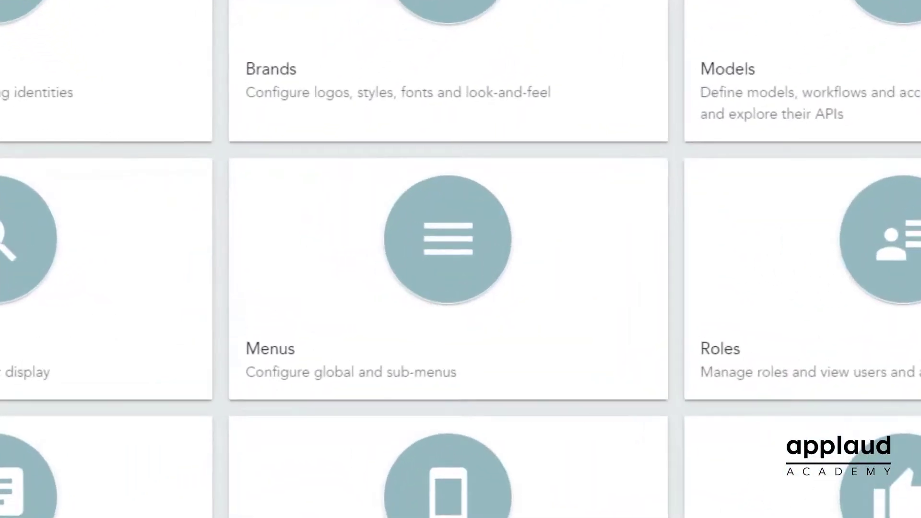
pyautogui.click(431, 290)
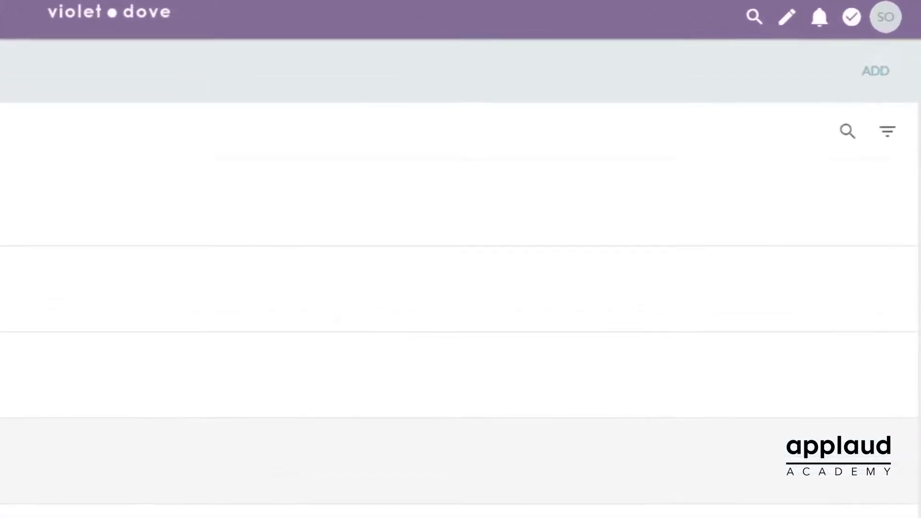
# - Create a menu named Mobile navigation of type Mobile bottom navigation and start adding its first menu item
pyautogui.click(857, 77)
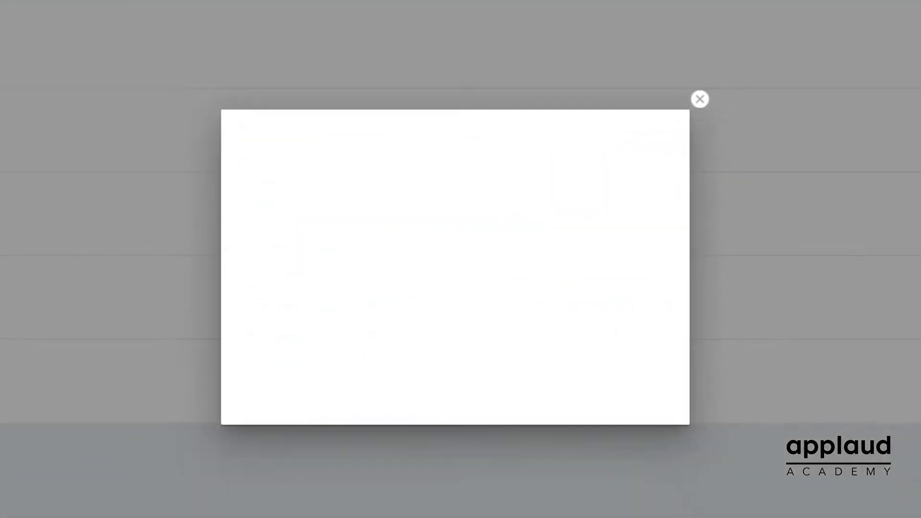
pyautogui.write('Mobile navigation')
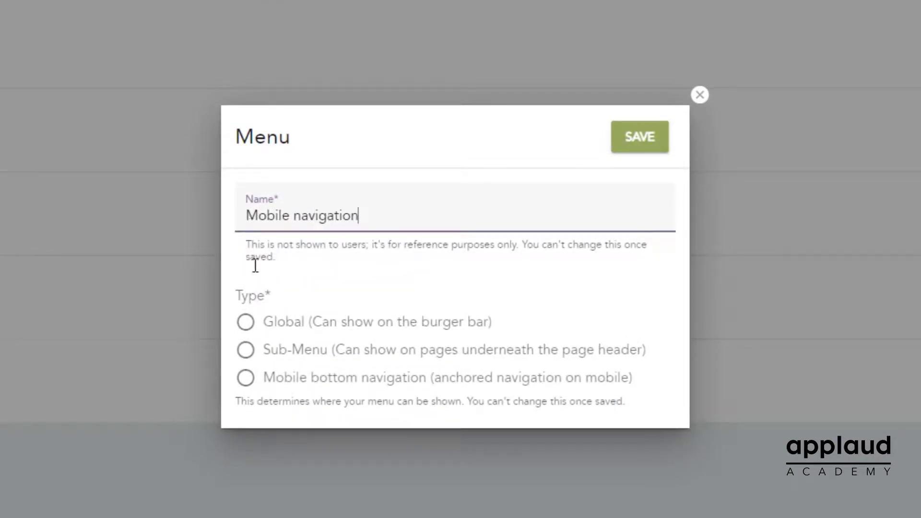
pyautogui.click(250, 389)
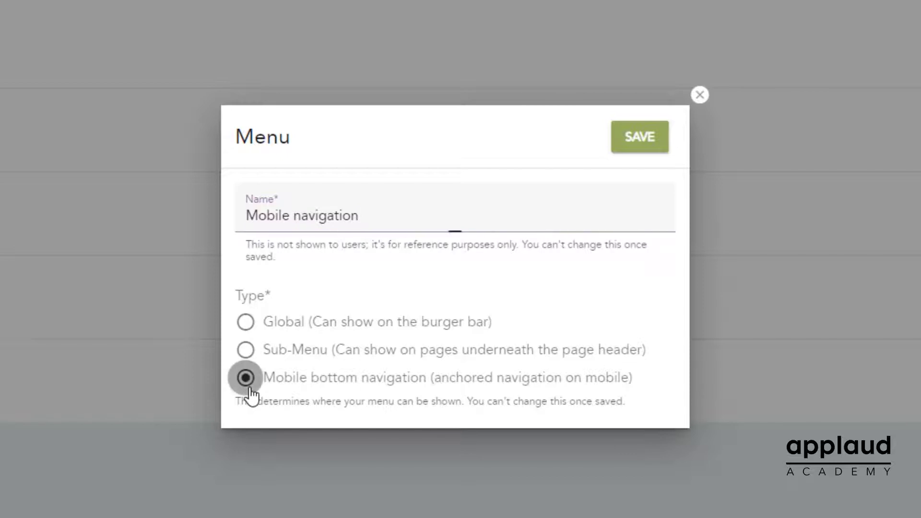
pyautogui.click(641, 138)
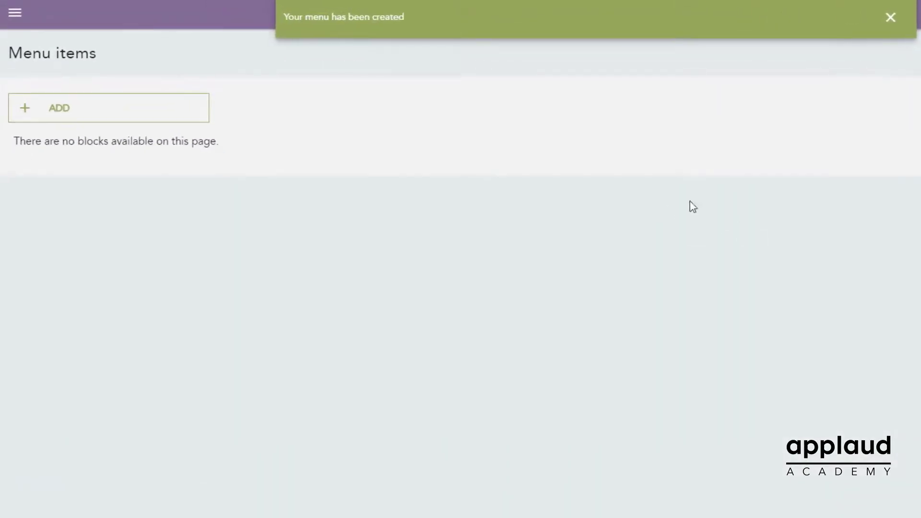
pyautogui.click(67, 124)
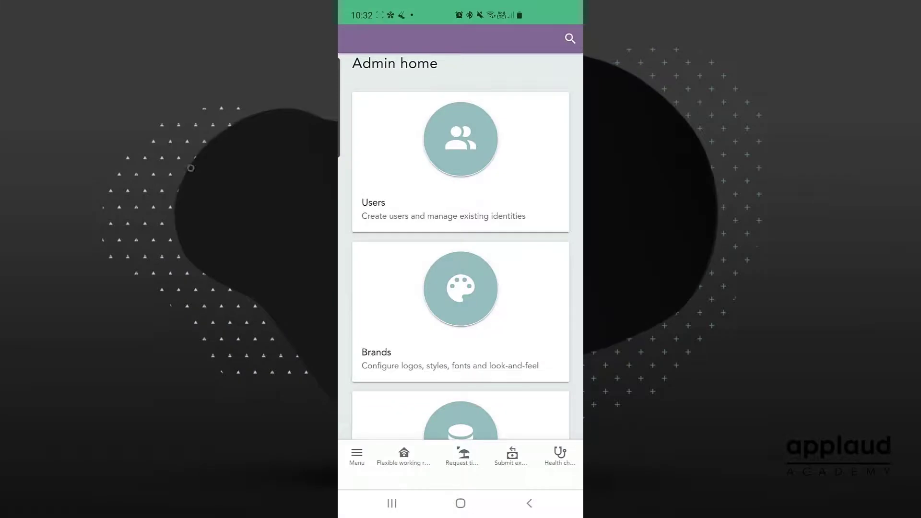
# - Check the anchored mobile navigation by scrolling Admin home and opening the Request time off and Submit expenses pages
pyautogui.scroll(-10, 461, 240)
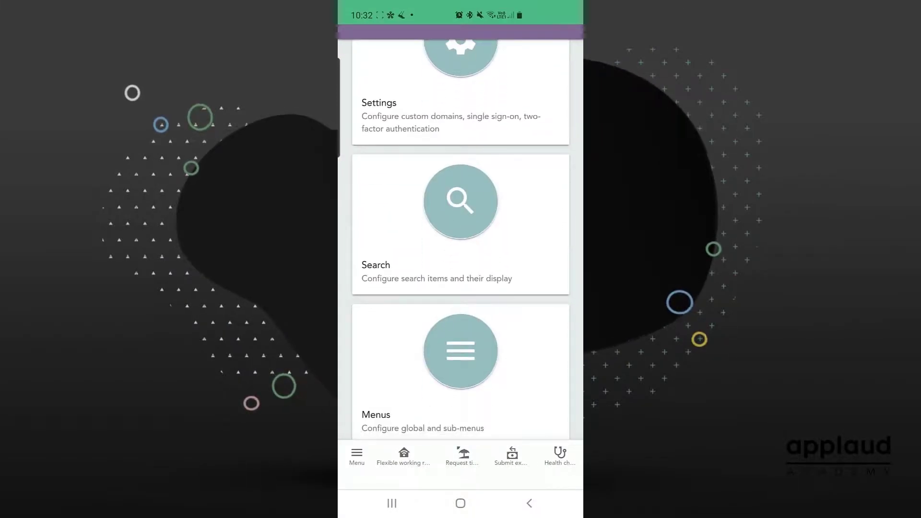
pyautogui.click(462, 455)
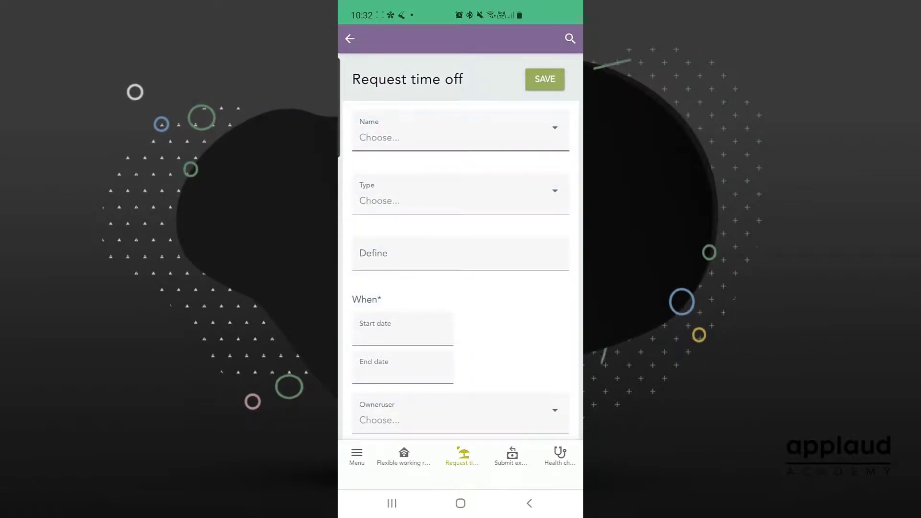
pyautogui.click(512, 456)
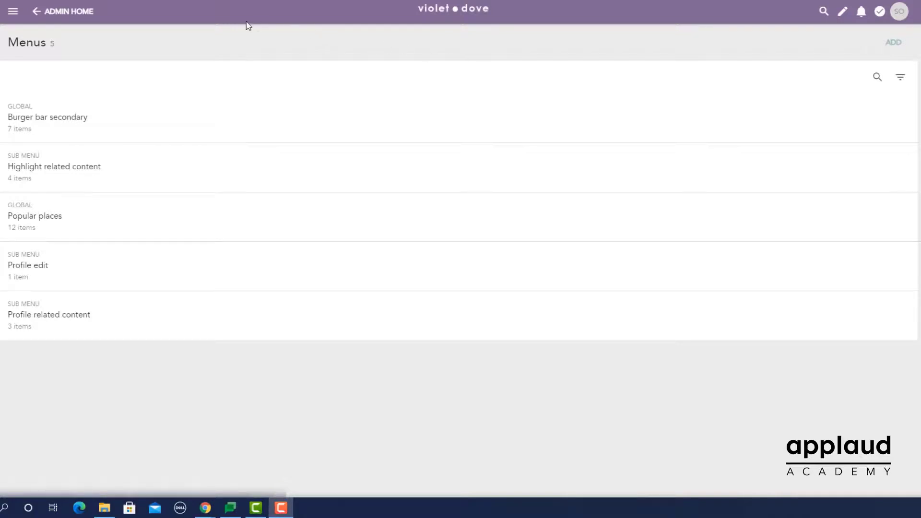
# - Install the Mobile bottom navigation template from the Templates area of Admin home
pyautogui.click(65, 19)
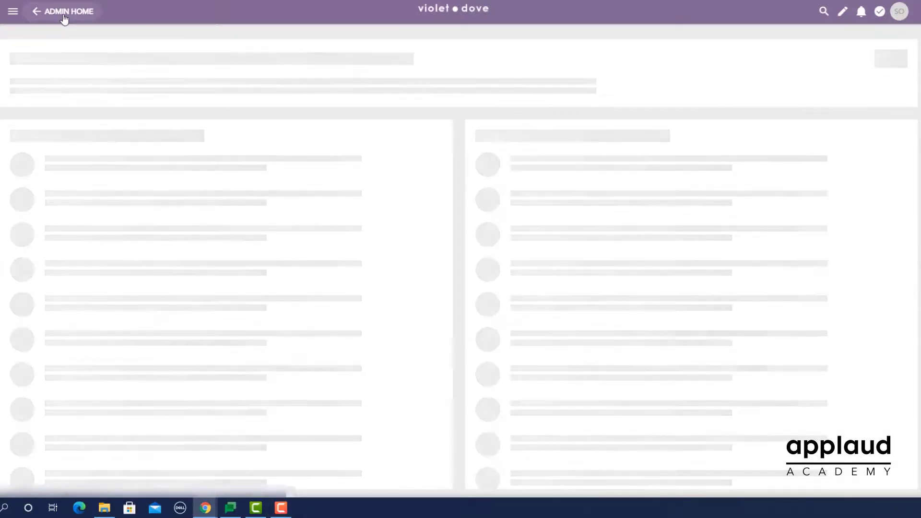
pyautogui.scroll(-5, 64, 16)
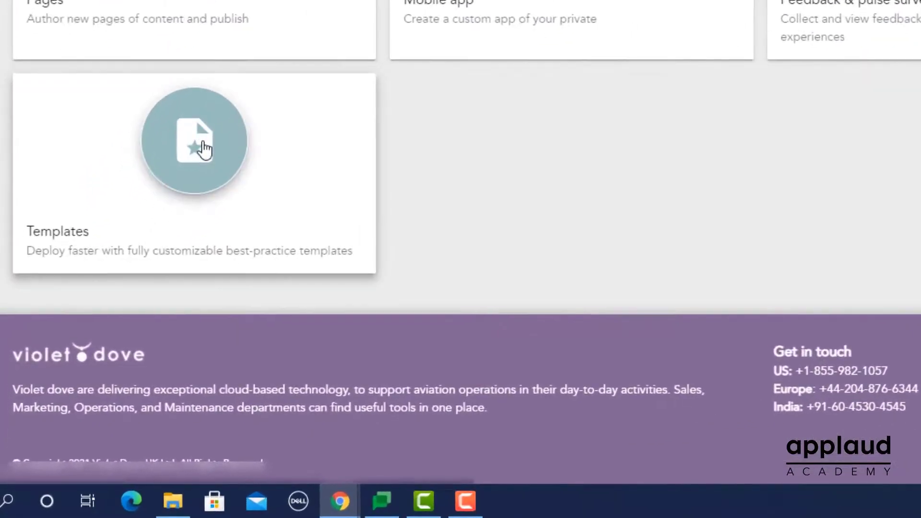
pyautogui.click(197, 179)
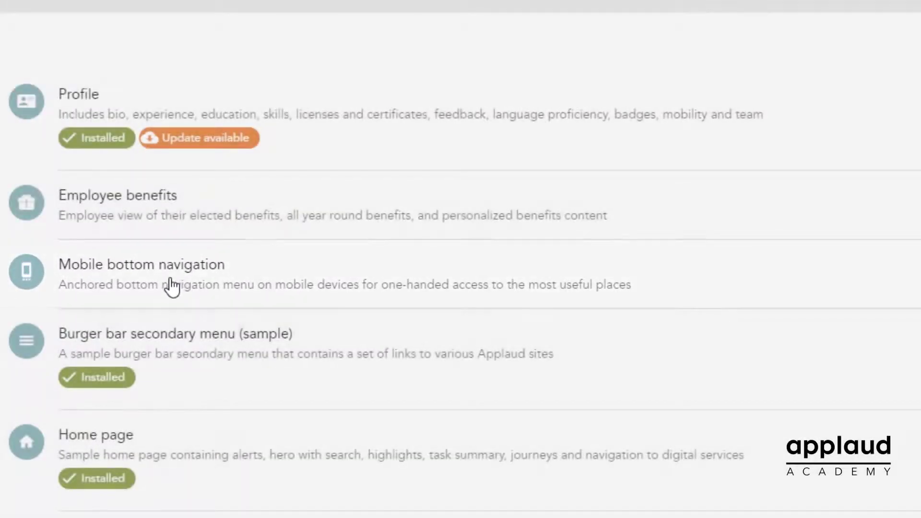
pyautogui.click(172, 287)
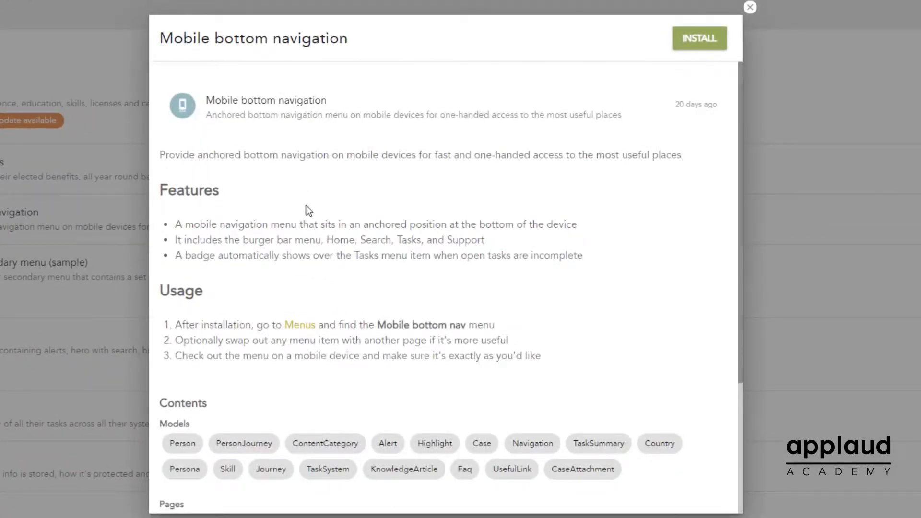
pyautogui.scroll(-4, 324, 418)
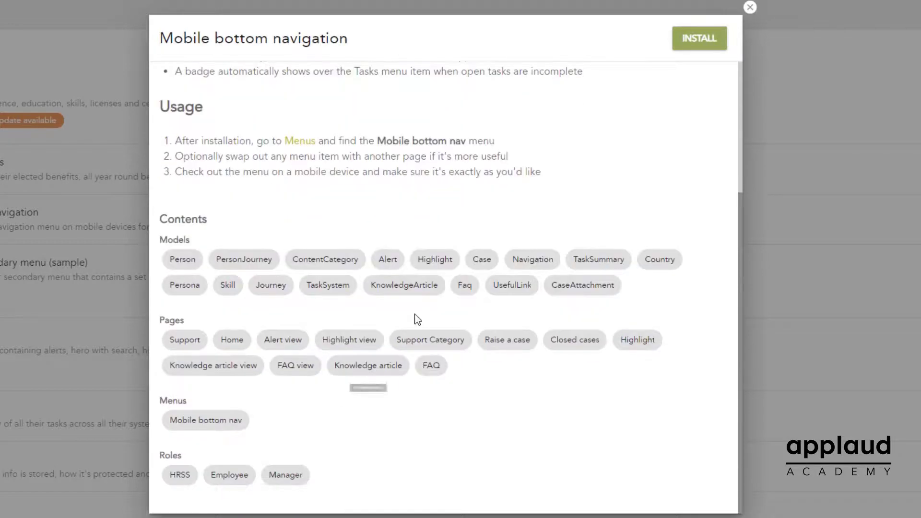
pyautogui.click(703, 48)
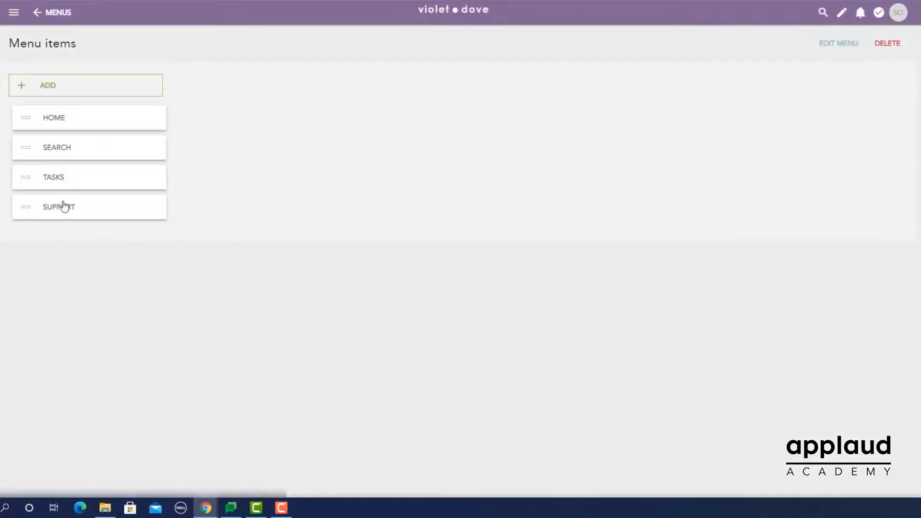
# - Relink the Home item of the mobile bottom menu to the Submit expenses page, with the cash-refund icon
pyautogui.click(56, 123)
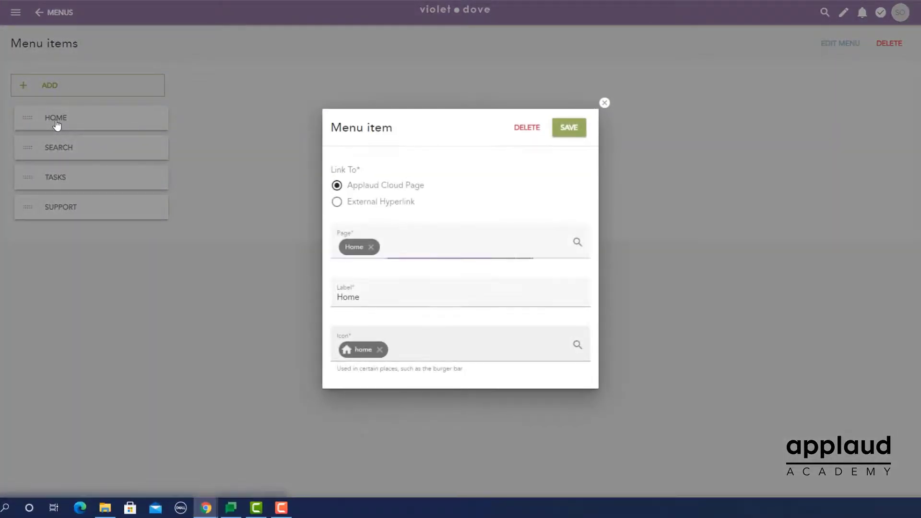
pyautogui.click(371, 247)
pyautogui.click(375, 248)
pyautogui.write('Submit')
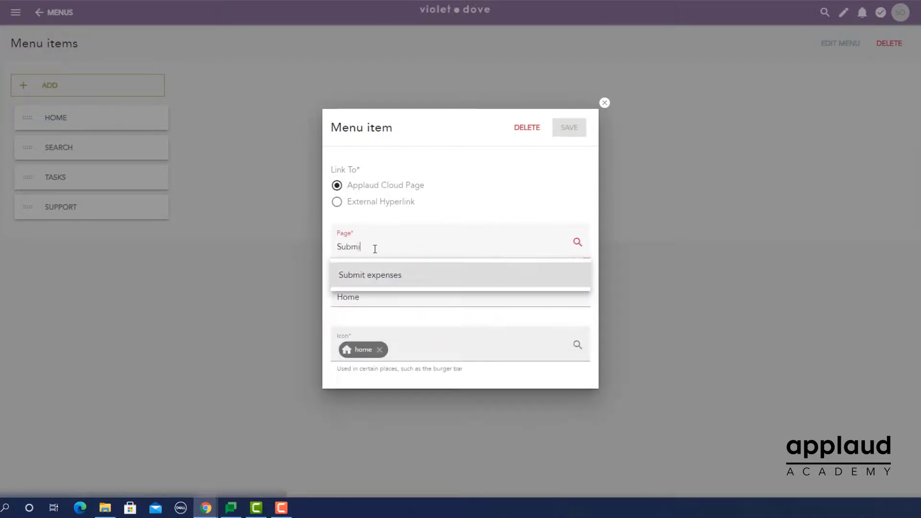
pyautogui.click(379, 273)
pyautogui.click(382, 377)
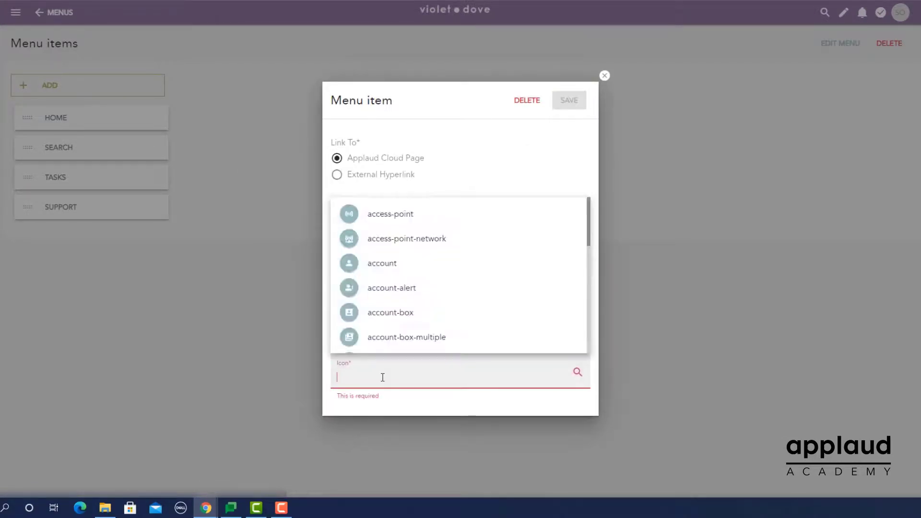
pyautogui.write('Cash')
pyautogui.click(401, 288)
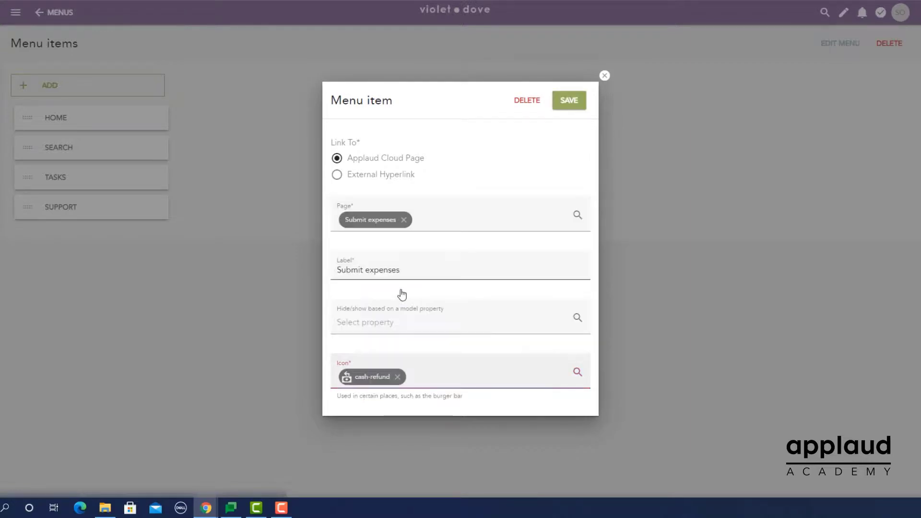
pyautogui.click(563, 107)
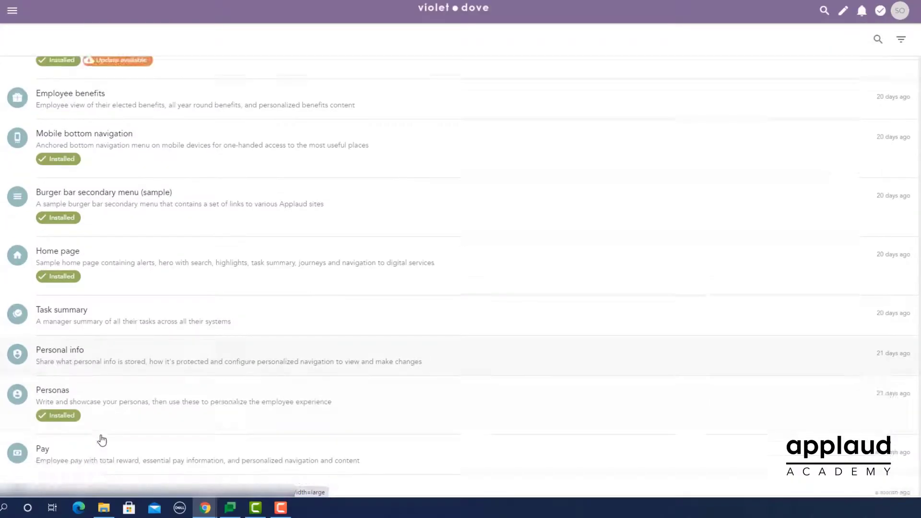
# - Find the Searchable navigation template in the template list and install it
pyautogui.scroll(-5, 101, 440)
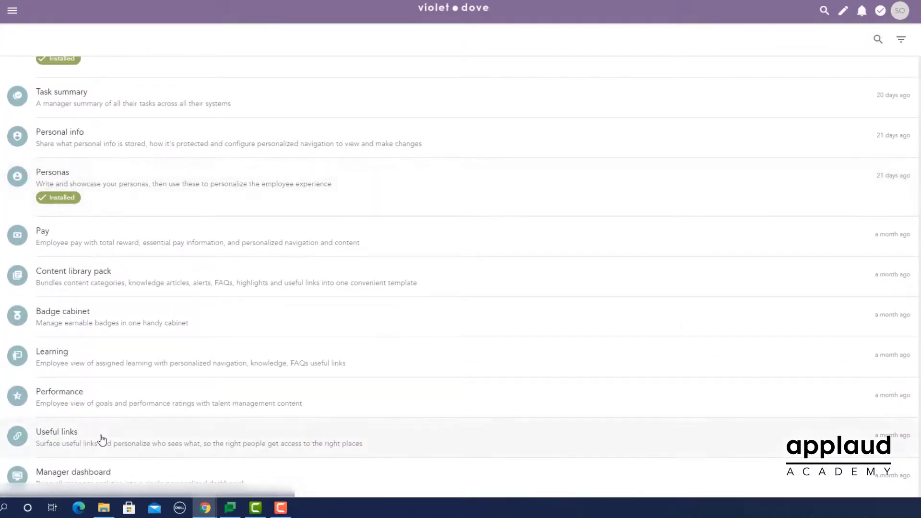
pyautogui.scroll(-2, 101, 440)
pyautogui.scroll(-6, 101, 440)
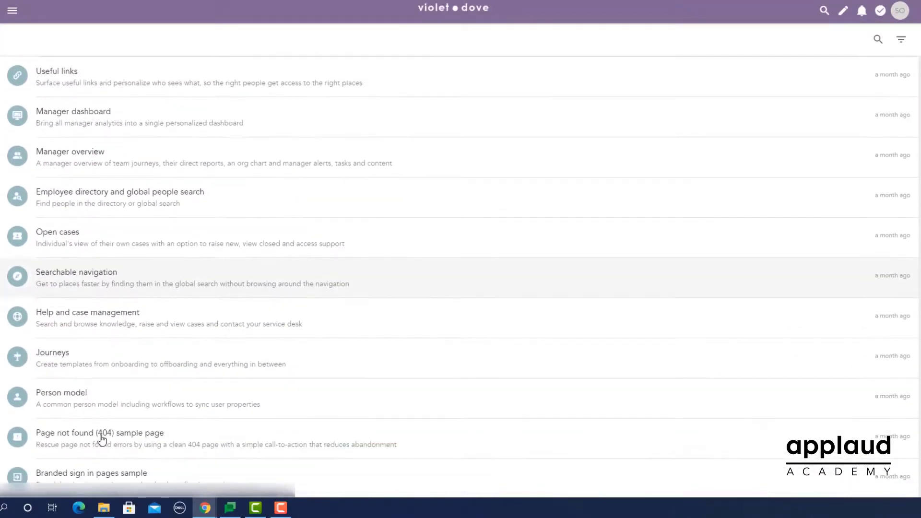
pyautogui.click(106, 298)
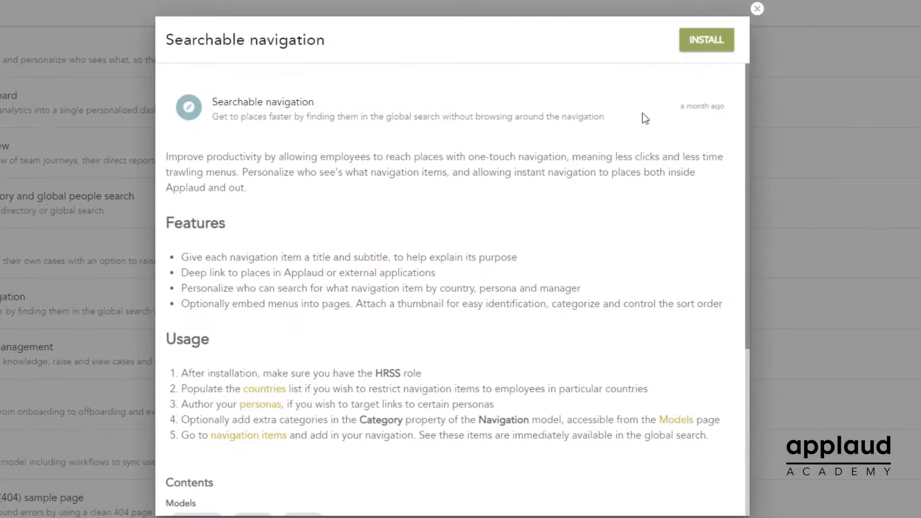
pyautogui.click(715, 48)
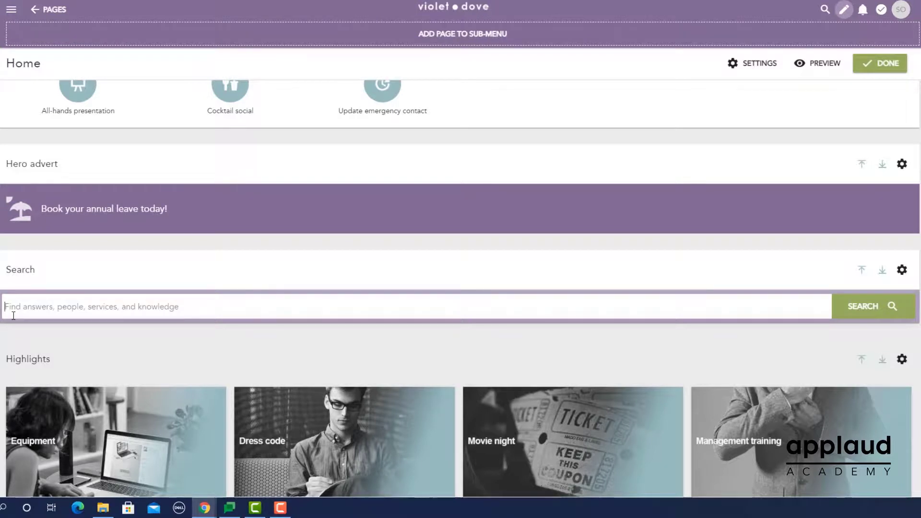
# - Search for Social using the Home page's search box
pyautogui.write('Social')
pyautogui.press('Return')
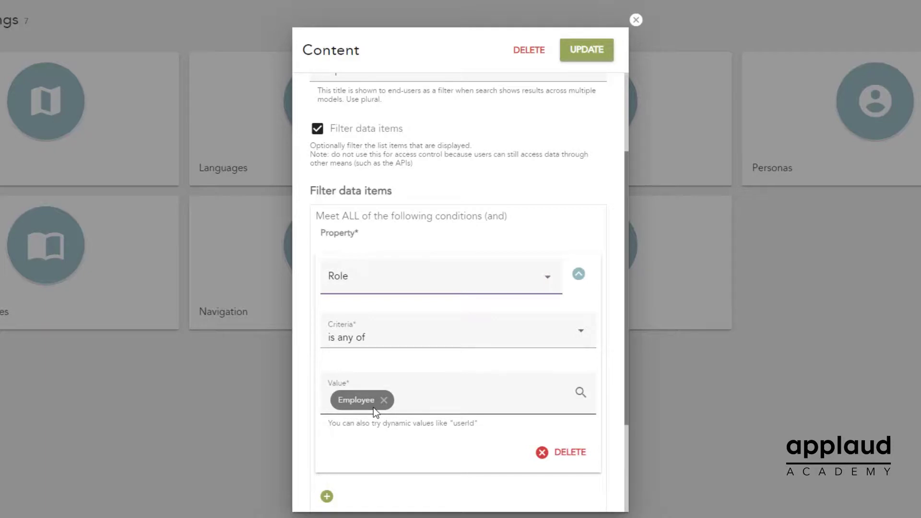
# - Update the search content so its data items are filtered by Role is any of Employee
pyautogui.click(586, 50)
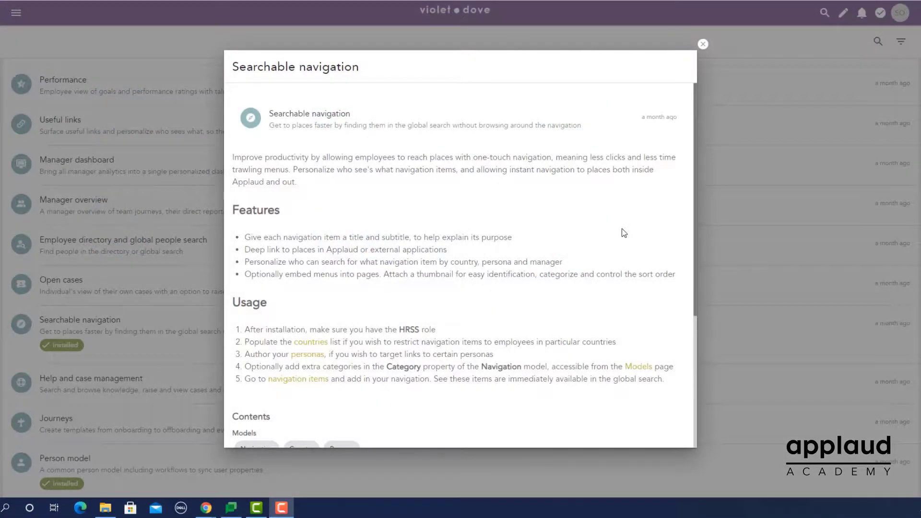
# - Review the Searchable navigation template's details and open the Navigation items page for editing
pyautogui.scroll(-5, 624, 233)
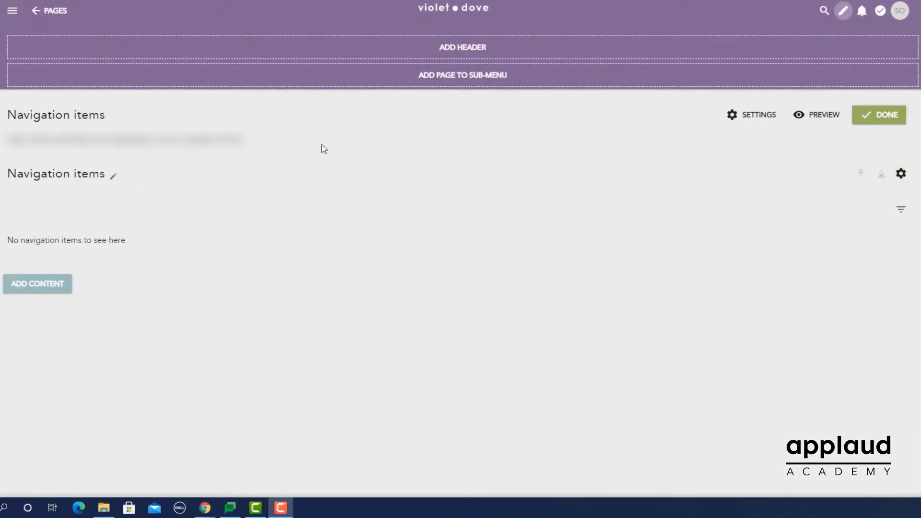
pyautogui.click(841, 14)
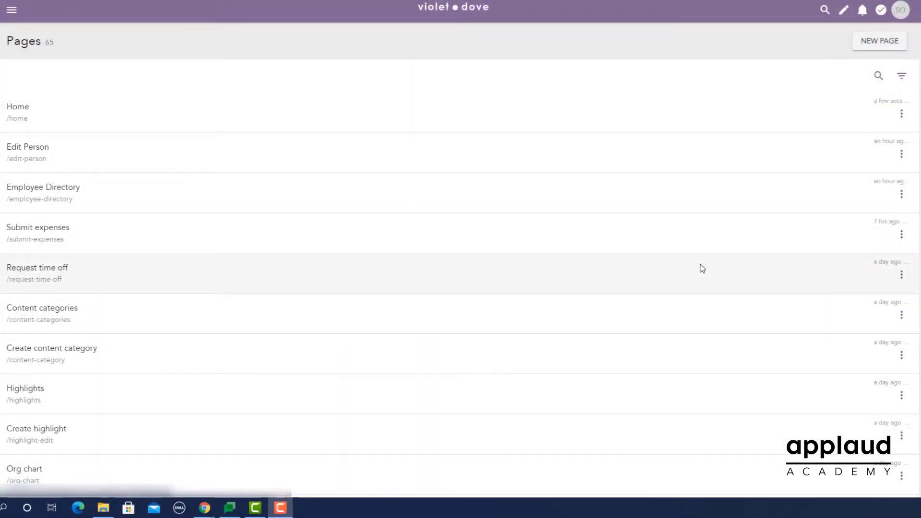
# - Open the Home page for editing and start a new List content block at its end
pyautogui.click(36, 125)
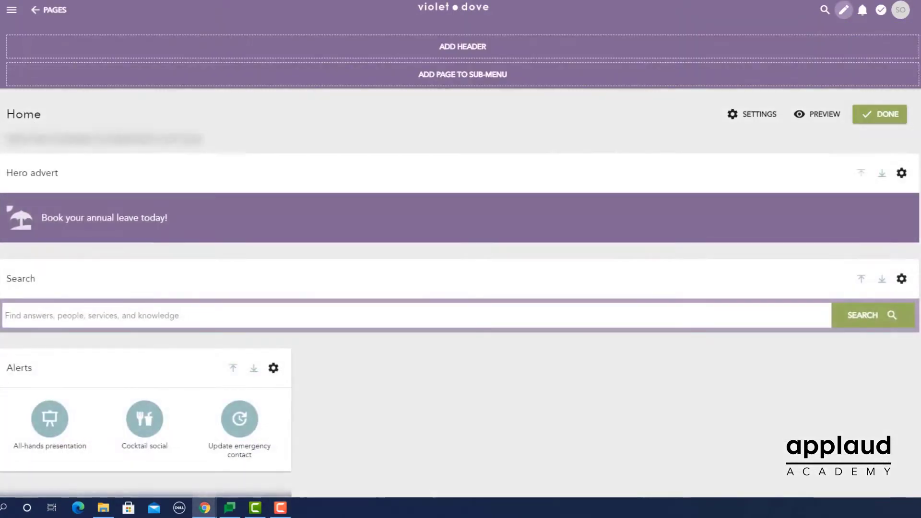
pyautogui.scroll(-10, 34, 123)
pyautogui.scroll(-3, 460, 260)
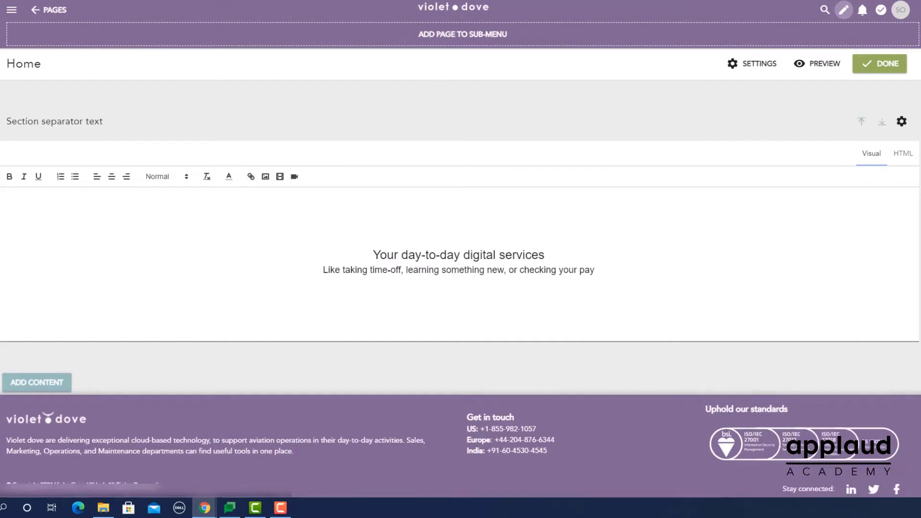
pyautogui.click(36, 382)
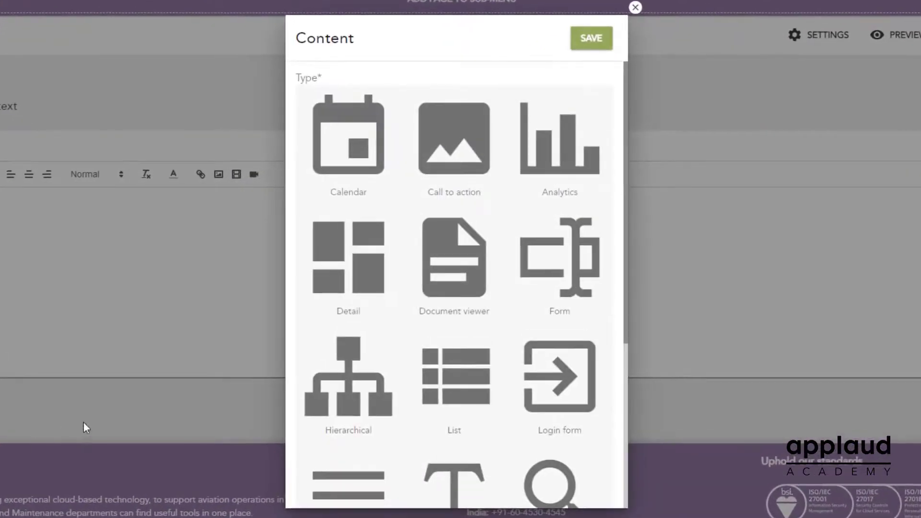
pyautogui.click(453, 398)
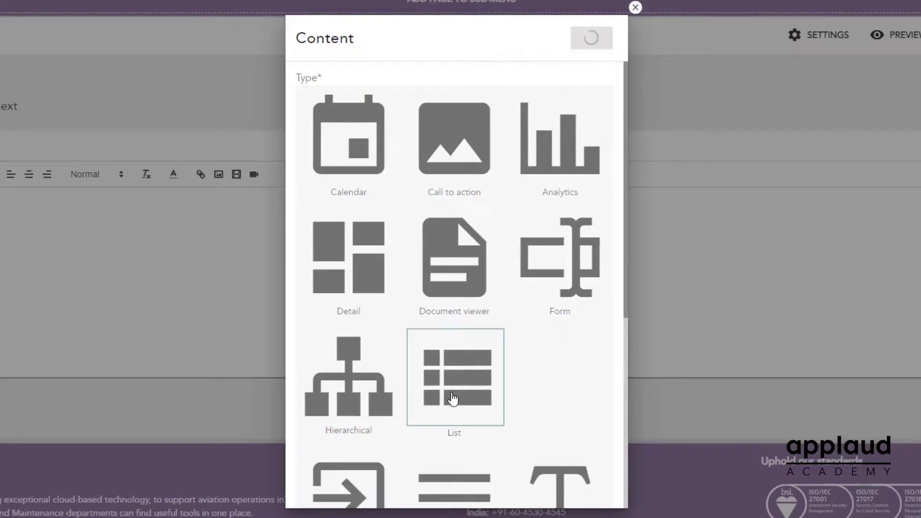
pyautogui.click(453, 399)
# - Title the list content Navigation, base it on the Navigation model and save it
pyautogui.write('Naviga')
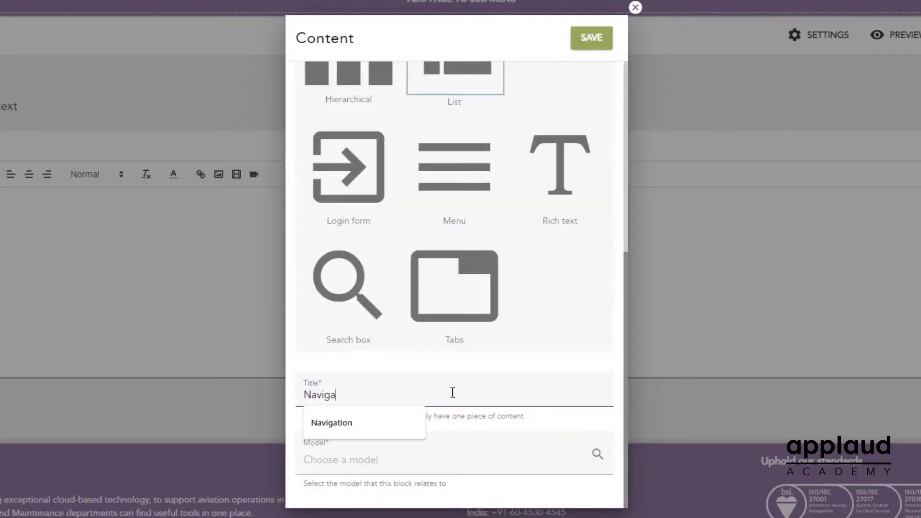
pyautogui.write('tion')
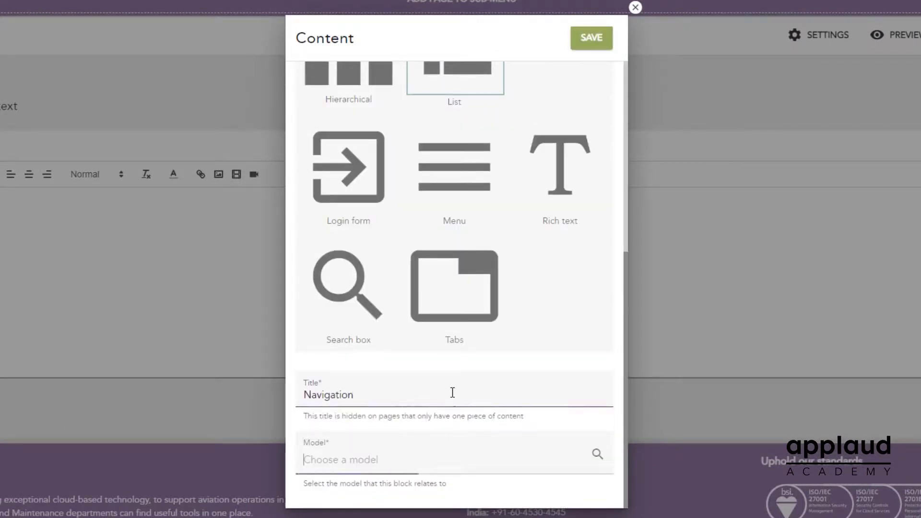
pyautogui.click(388, 460)
pyautogui.write('Navi')
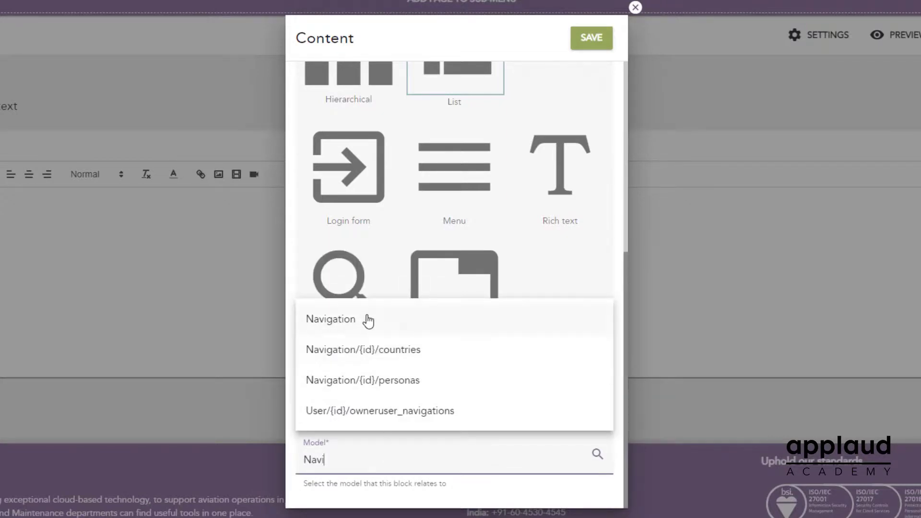
pyautogui.click(365, 319)
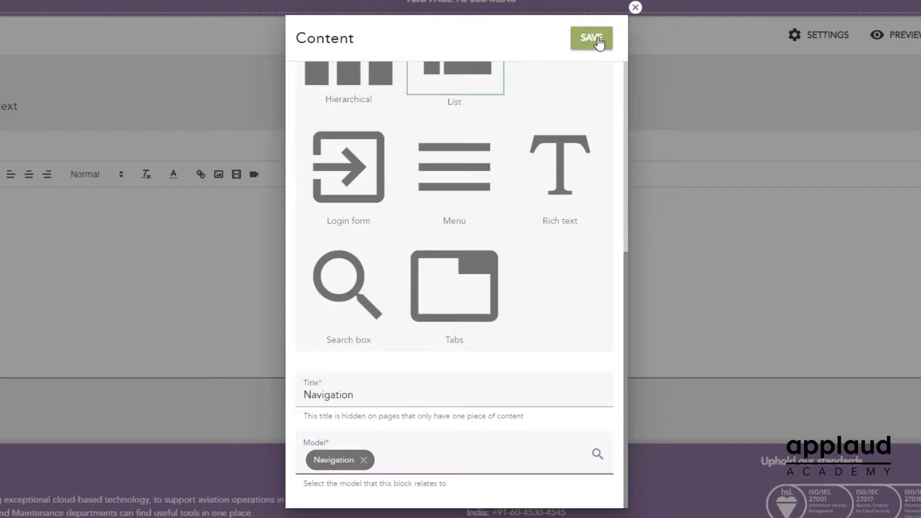
pyautogui.click(598, 42)
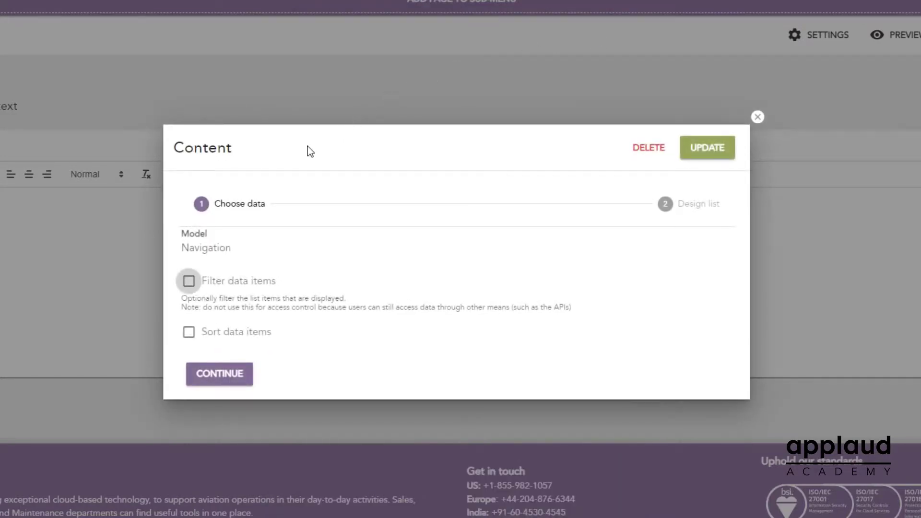
# - Give the list the Grid layout with the features Text, Avatar / icon / image and Primary action, leaving its data unfiltered and unsorted
pyautogui.click(217, 385)
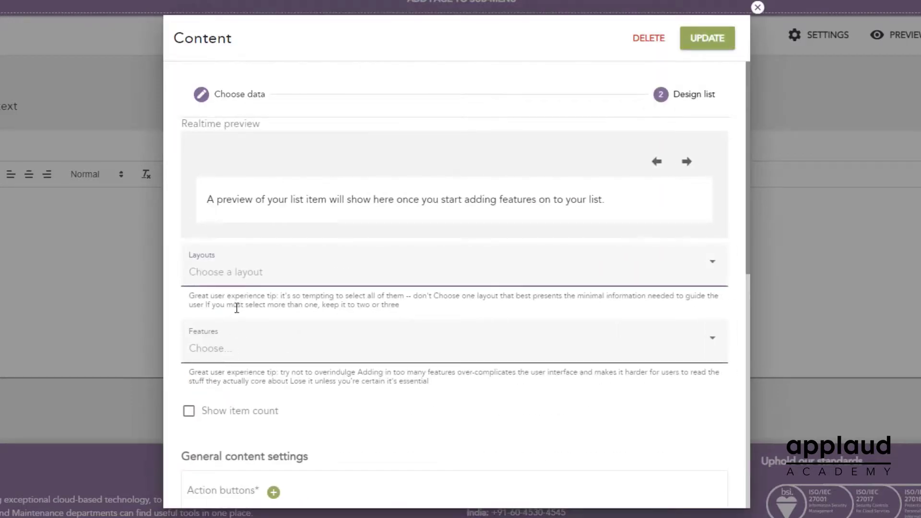
pyautogui.click(237, 281)
pyautogui.click(255, 337)
pyautogui.press('Escape')
pyautogui.click(264, 366)
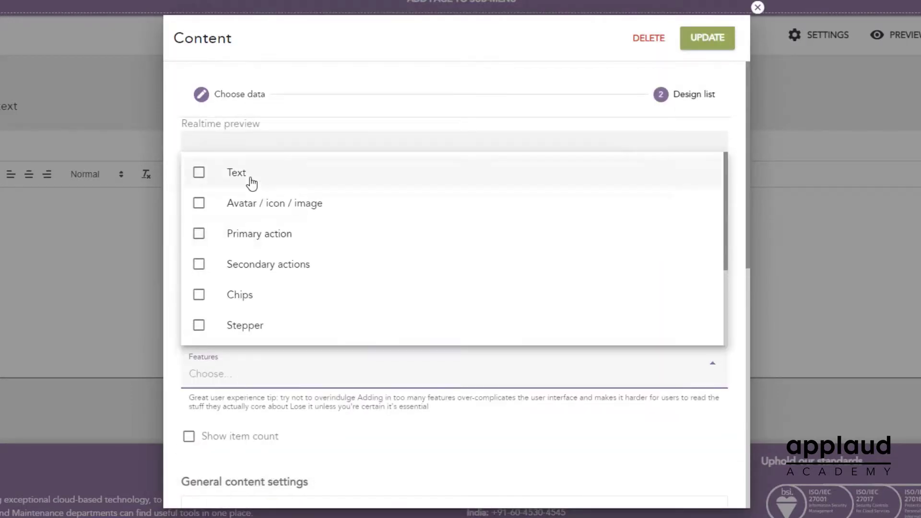
pyautogui.click(251, 178)
pyautogui.click(262, 206)
pyautogui.click(275, 244)
pyautogui.click(464, 416)
# - Use the Title property as the list's title text and the Subtitle property as its sub title
pyautogui.scroll(-3, 464, 416)
pyautogui.click(269, 292)
pyautogui.click(233, 357)
pyautogui.click(217, 349)
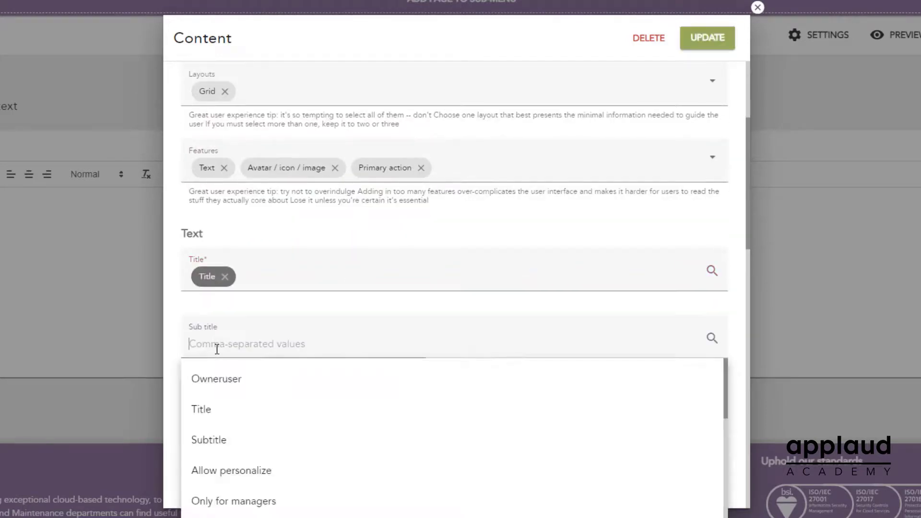
pyautogui.click(208, 440)
# - Make the list items show an image taken from the Image property
pyautogui.scroll(-5, 240, 374)
pyautogui.click(189, 350)
pyautogui.click(240, 422)
pyautogui.click(243, 296)
# - Link the list's primary action to the Applaud Cloud page Navigation, opening in a modal
pyautogui.scroll(-5, 188, 381)
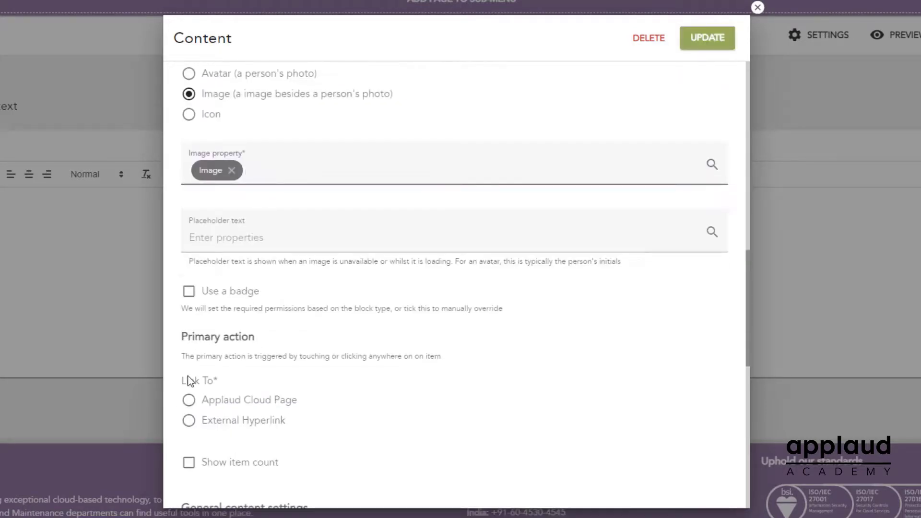
pyautogui.click(189, 400)
pyautogui.click(230, 471)
pyautogui.click(362, 403)
pyautogui.scroll(-6, 362, 403)
pyautogui.click(209, 172)
pyautogui.click(210, 266)
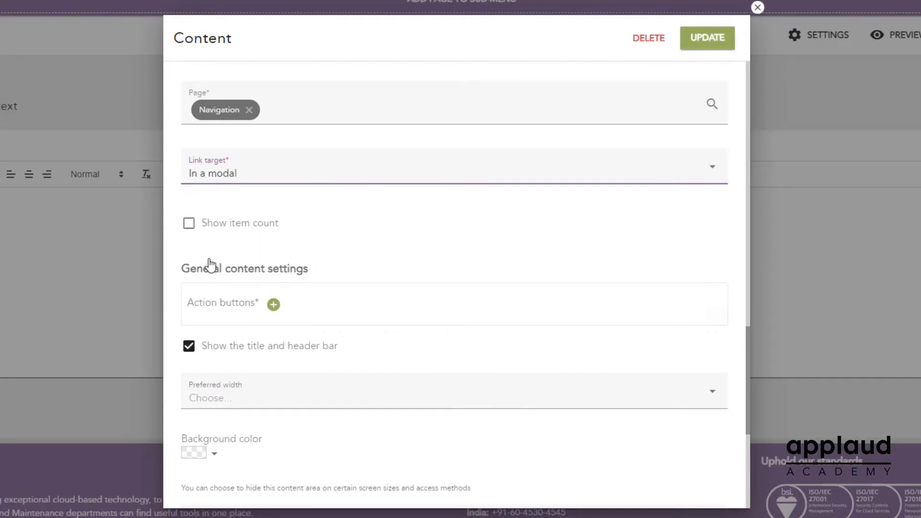
# - Set the Navigation list's preferred width to two-third and update the content
pyautogui.click(211, 398)
pyautogui.click(243, 323)
pyautogui.click(693, 36)
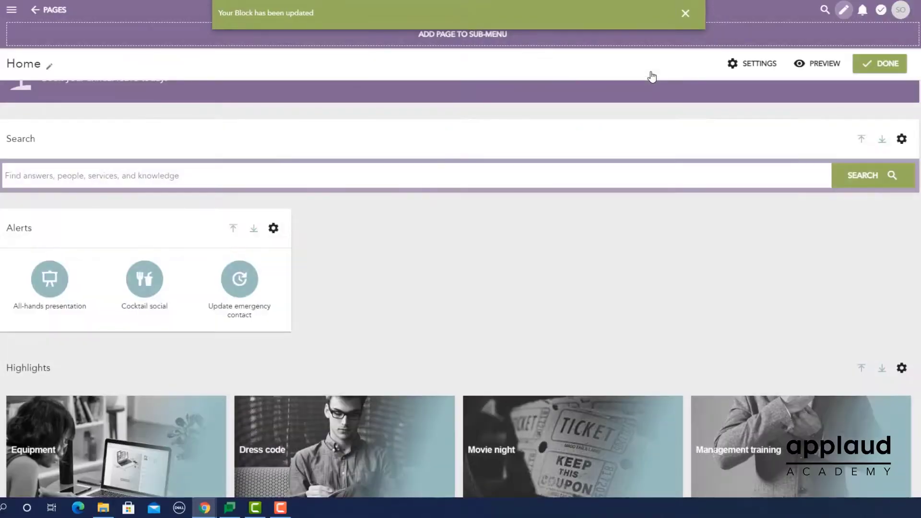
# - Move the Navigation list up the Home page to directly below Search, ahead of Alerts
pyautogui.scroll(-10, 652, 76)
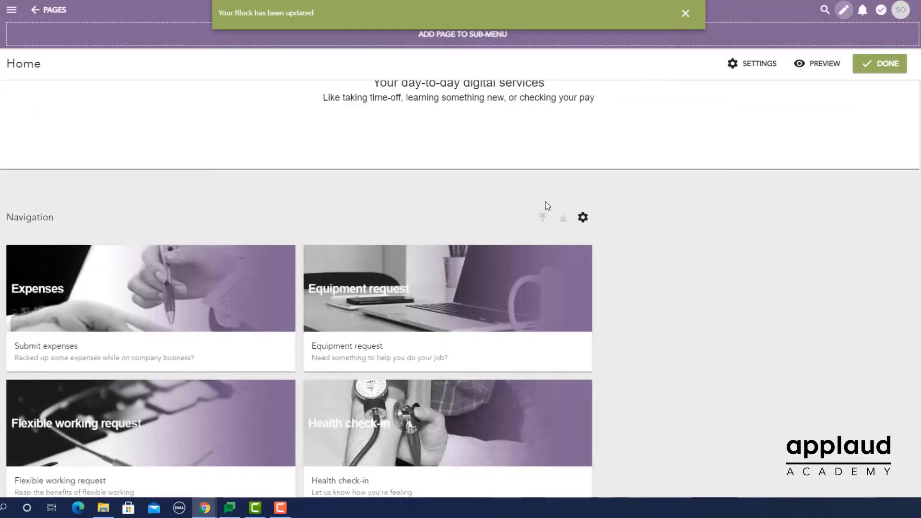
pyautogui.scroll(-5, 545, 207)
pyautogui.scroll(3, 545, 218)
pyautogui.click(538, 104)
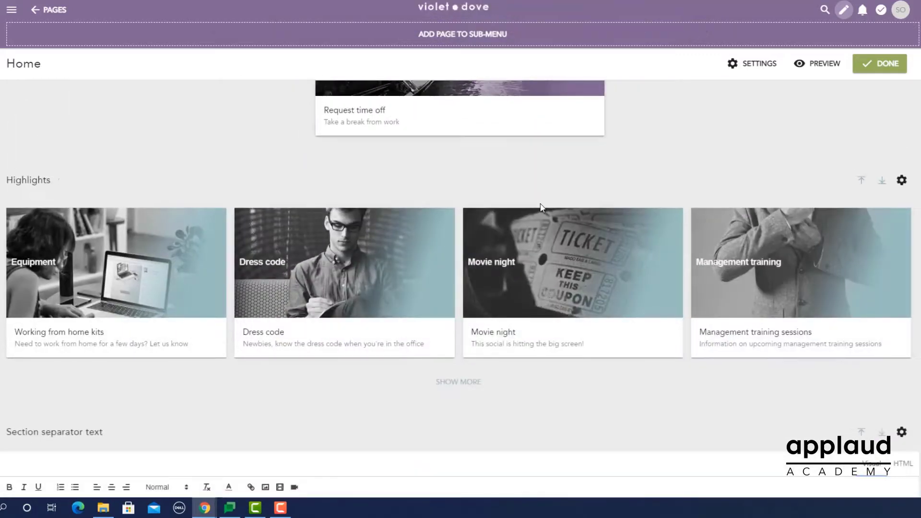
pyautogui.scroll(5, 543, 206)
pyautogui.scroll(5, 542, 209)
pyautogui.click(848, 178)
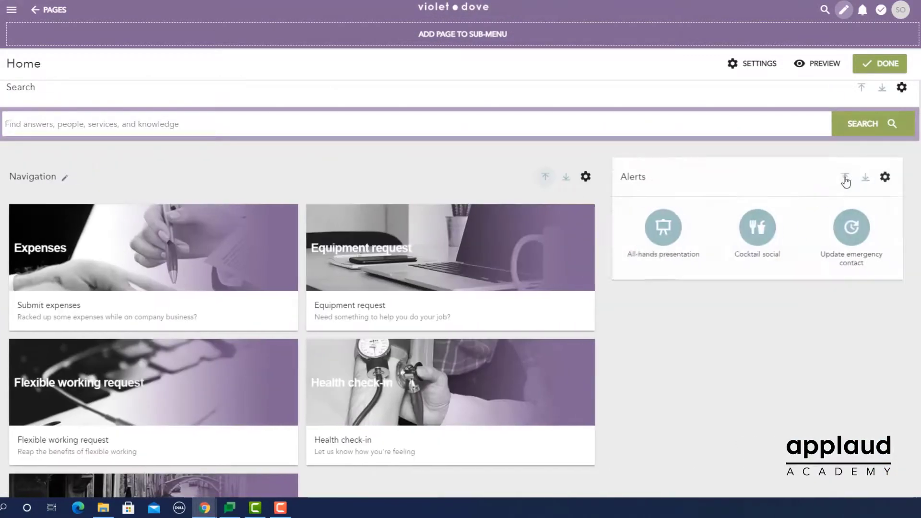
pyautogui.scroll(2, 786, 341)
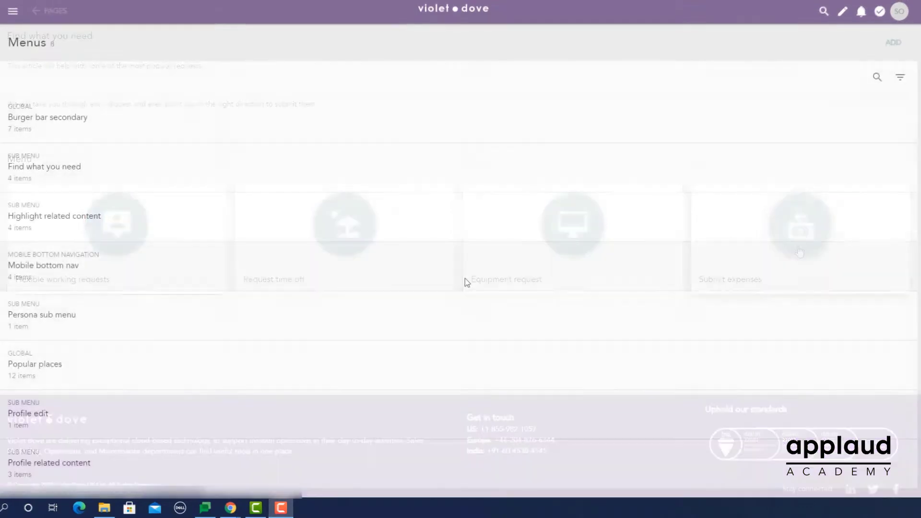
# - Add a Menu content block titled Menu to the Find what you need page, using the Find what you need menu
pyautogui.click(57, 181)
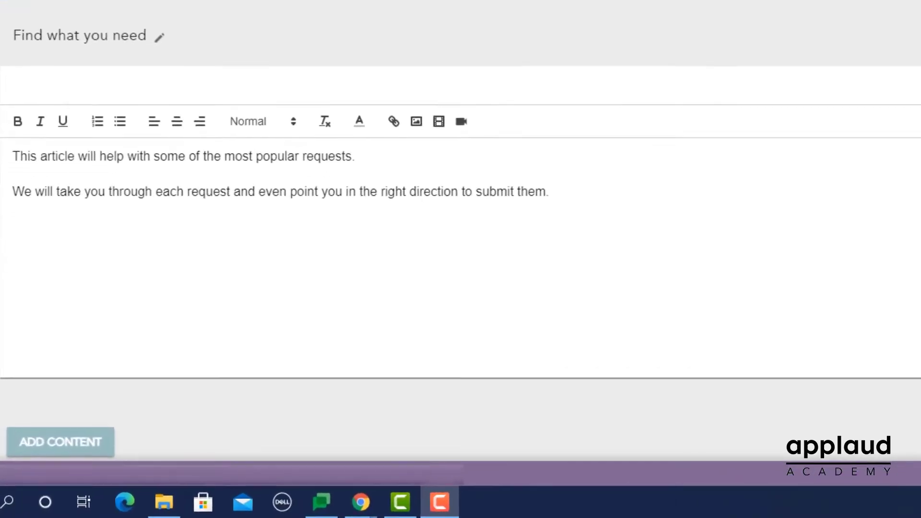
pyautogui.click(57, 440)
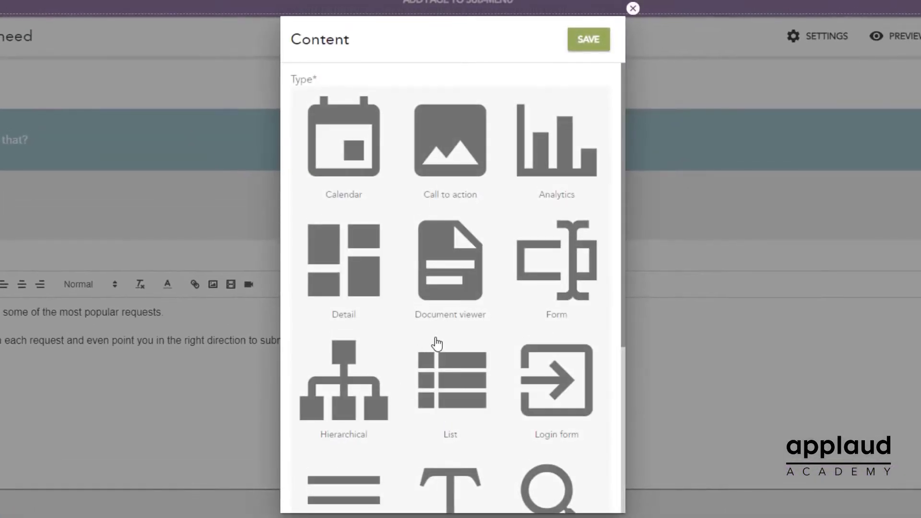
pyautogui.scroll(-4, 425, 338)
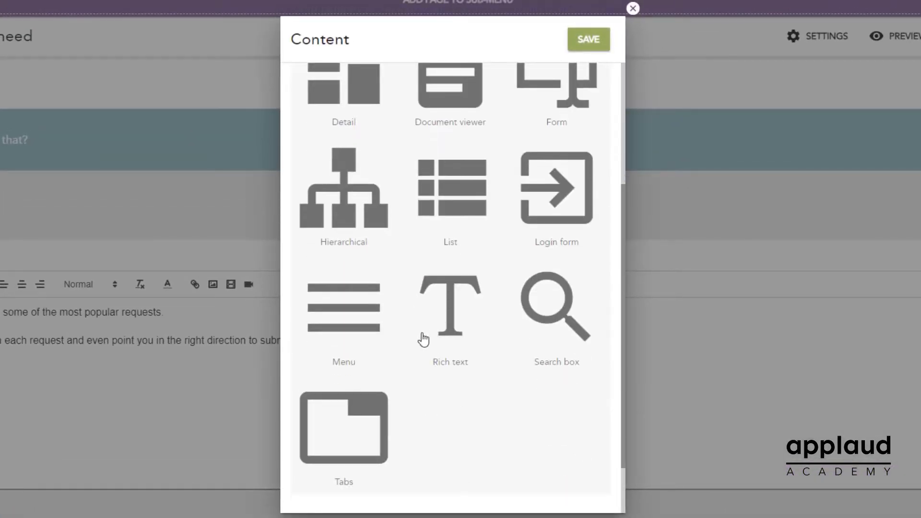
pyautogui.click(344, 323)
pyautogui.scroll(-3, 344, 346)
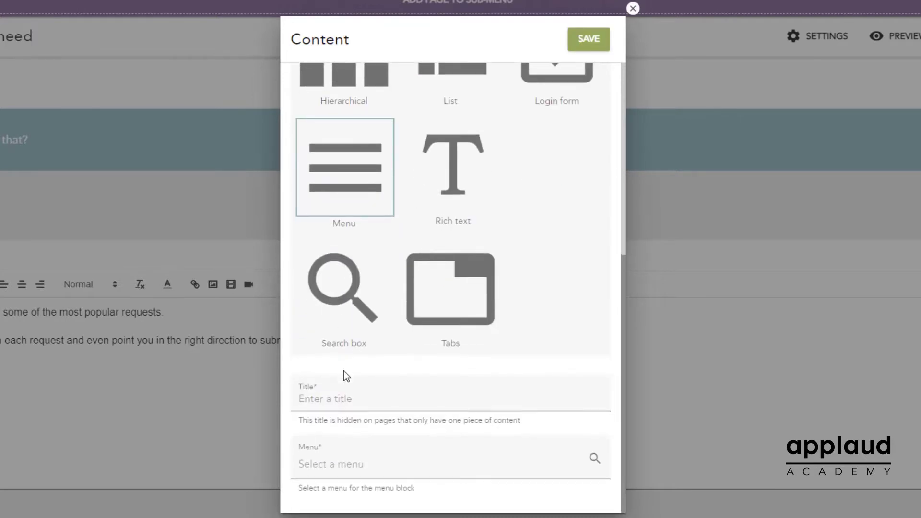
pyautogui.write('Menu')
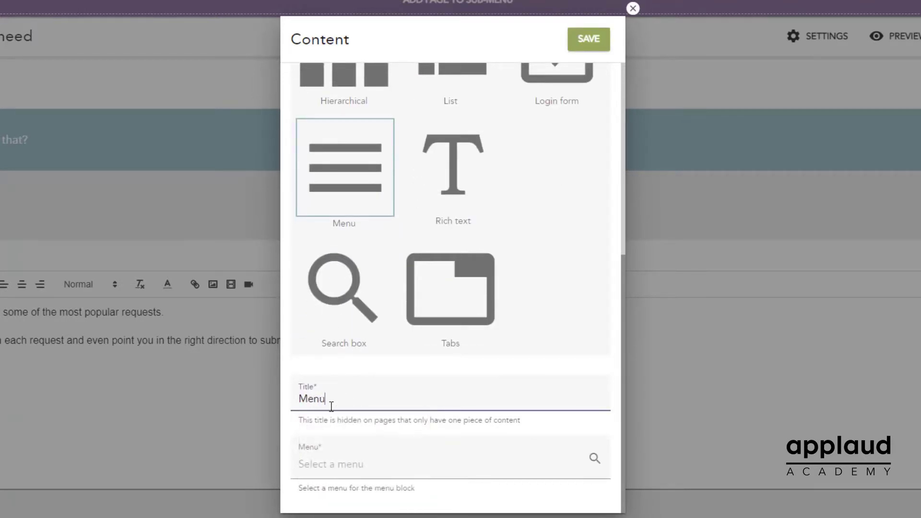
pyautogui.click(379, 463)
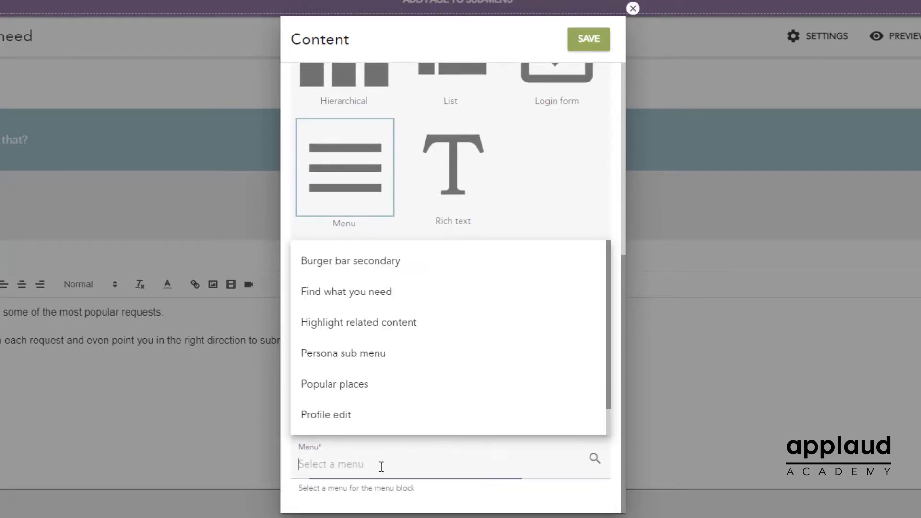
pyautogui.click(372, 309)
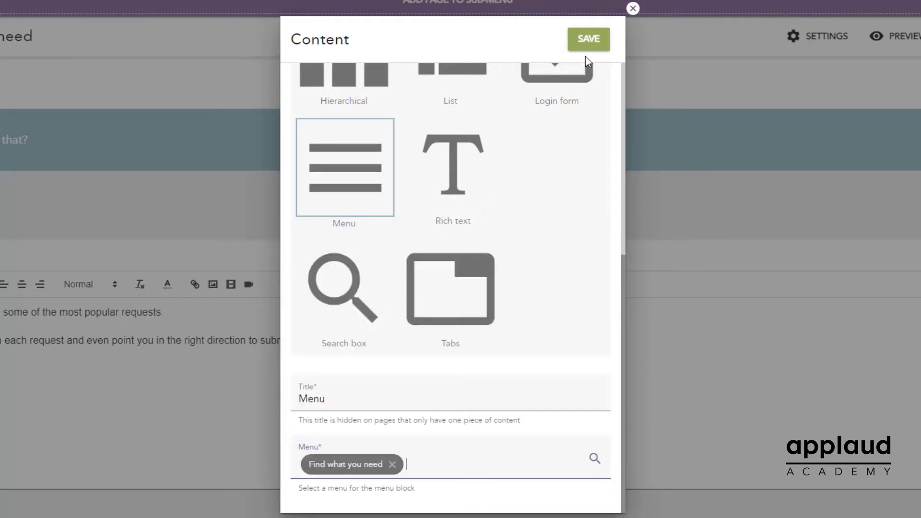
pyautogui.click(588, 39)
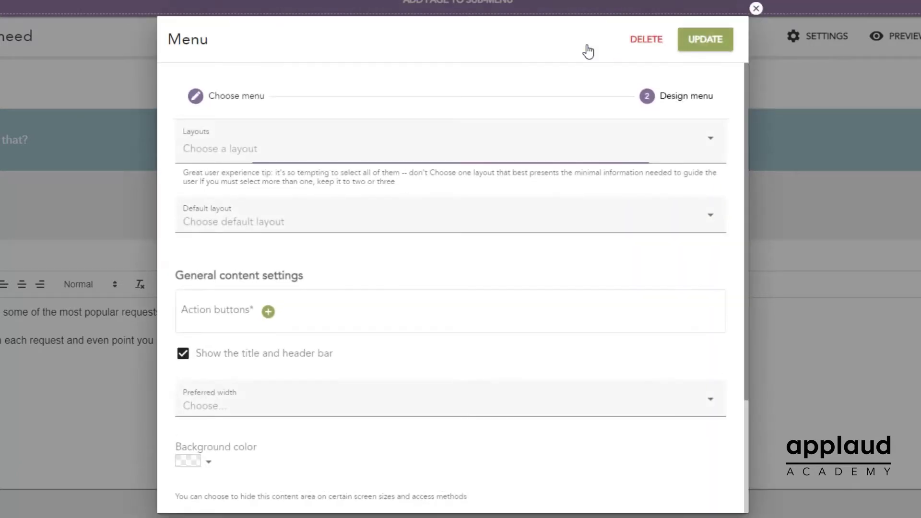
# - Set the menu content to the Grid layout and Full-width, update it and finish editing the page
pyautogui.click(199, 150)
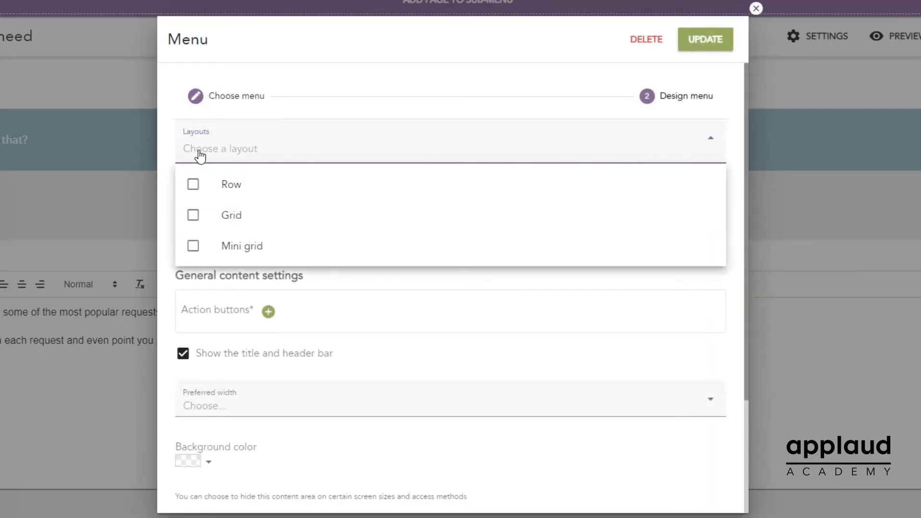
pyautogui.click(232, 221)
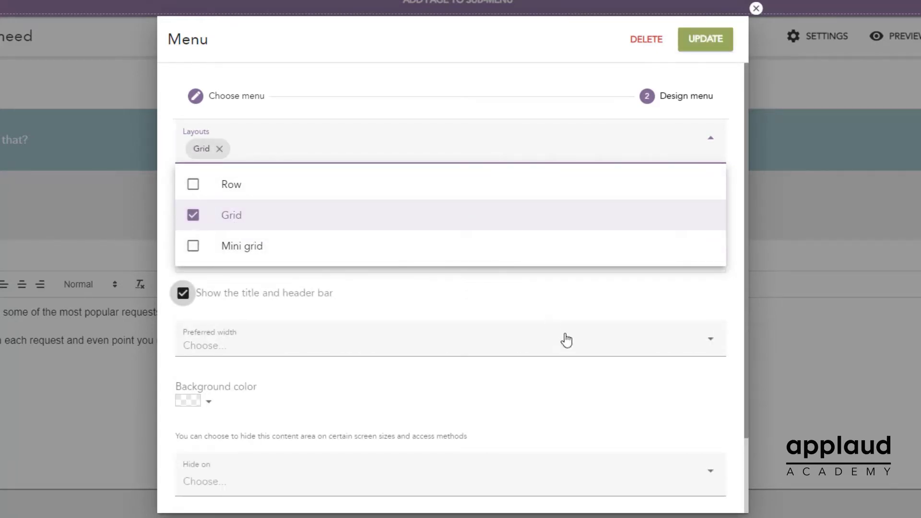
pyautogui.click(562, 380)
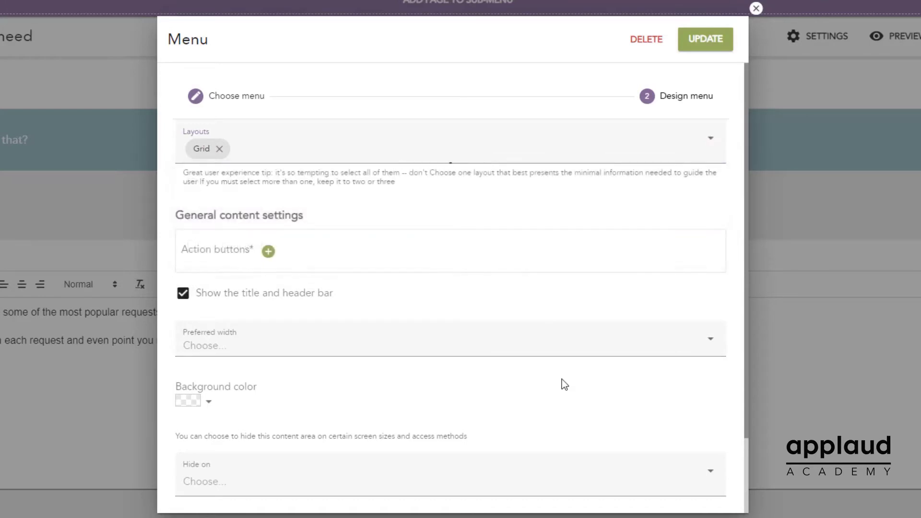
pyautogui.click(205, 347)
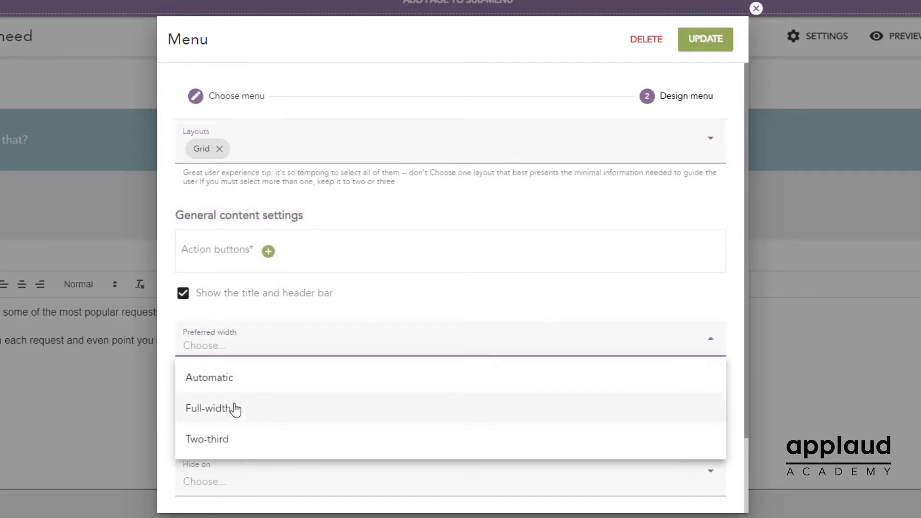
pyautogui.click(235, 405)
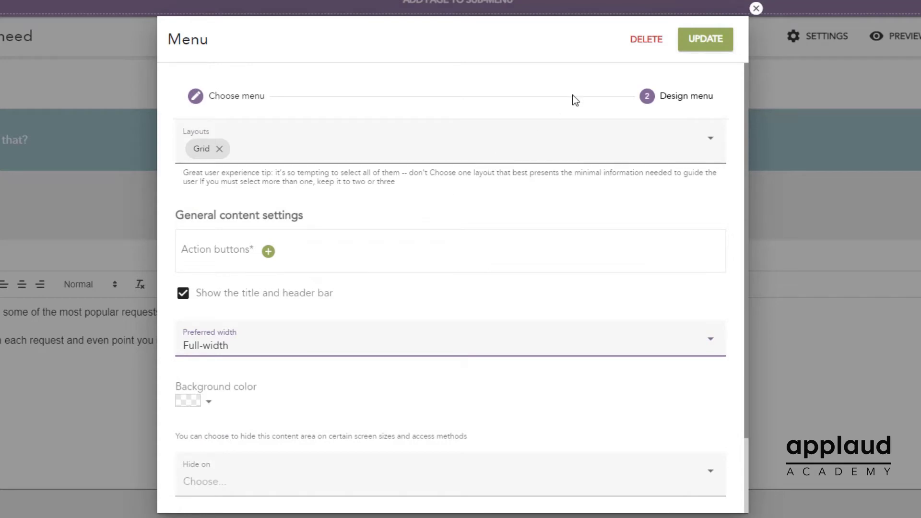
pyautogui.click(718, 52)
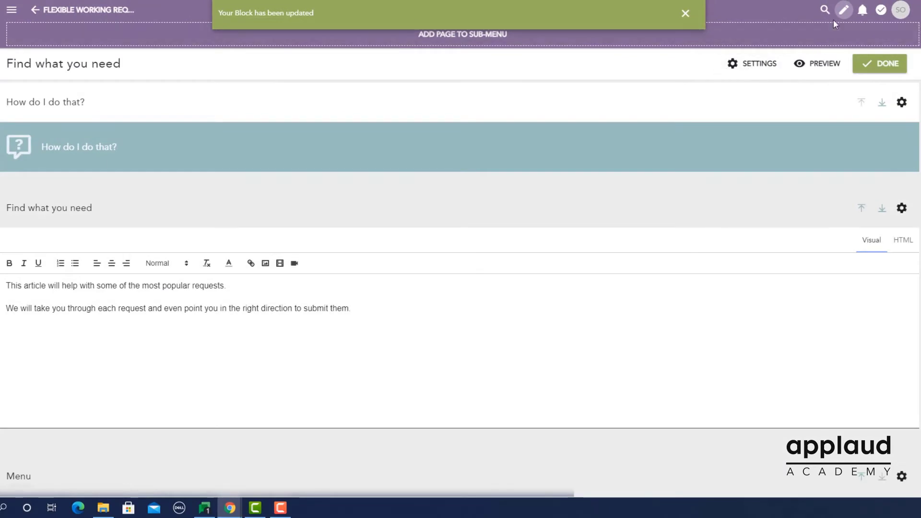
pyautogui.click(844, 14)
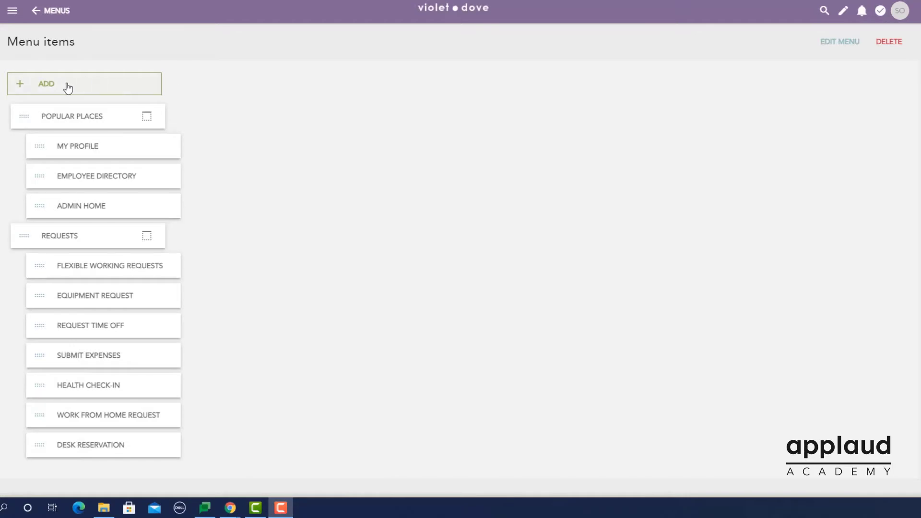
# - Add a container of sub-items labelled News to the Popular places menu and expand News in the burger bar
pyautogui.click(49, 87)
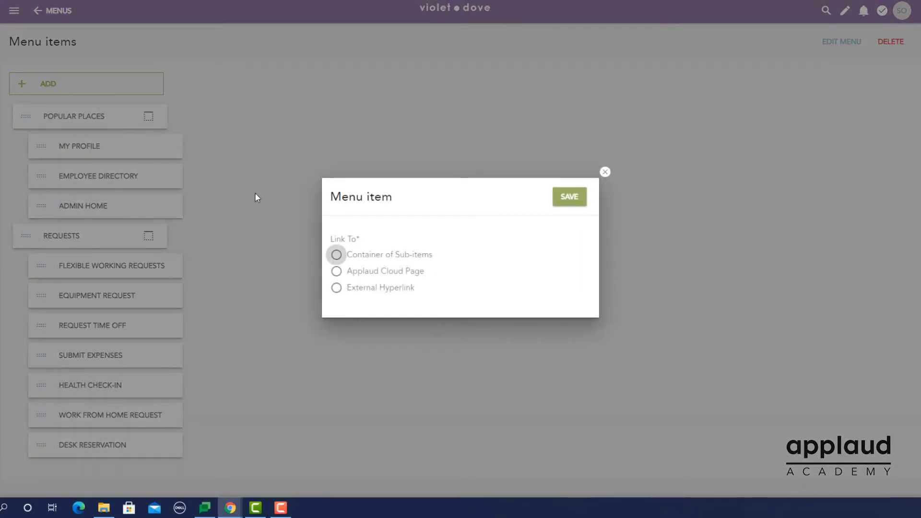
pyautogui.click(337, 261)
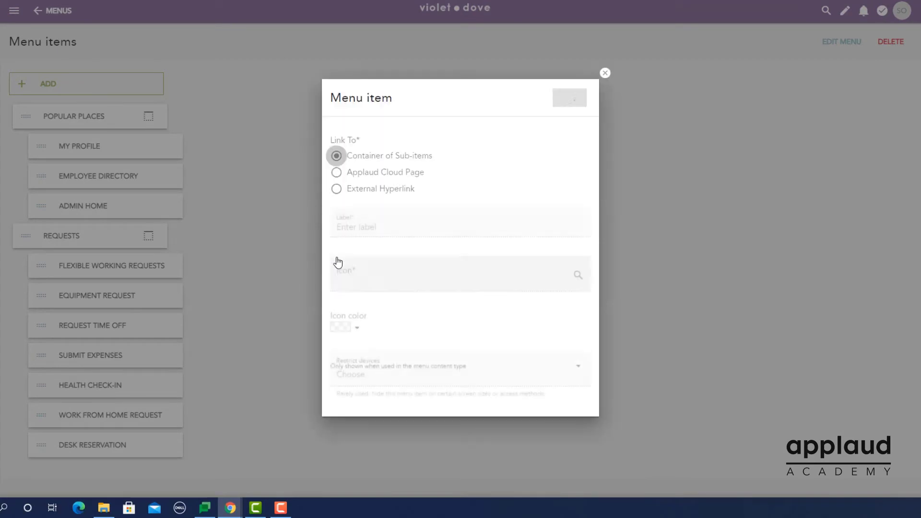
pyautogui.click(356, 231)
pyautogui.write('News')
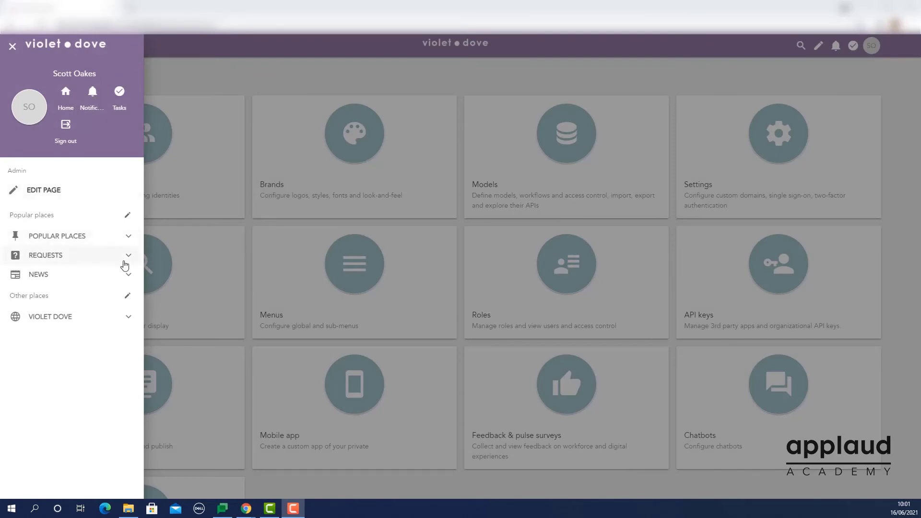
pyautogui.click(130, 275)
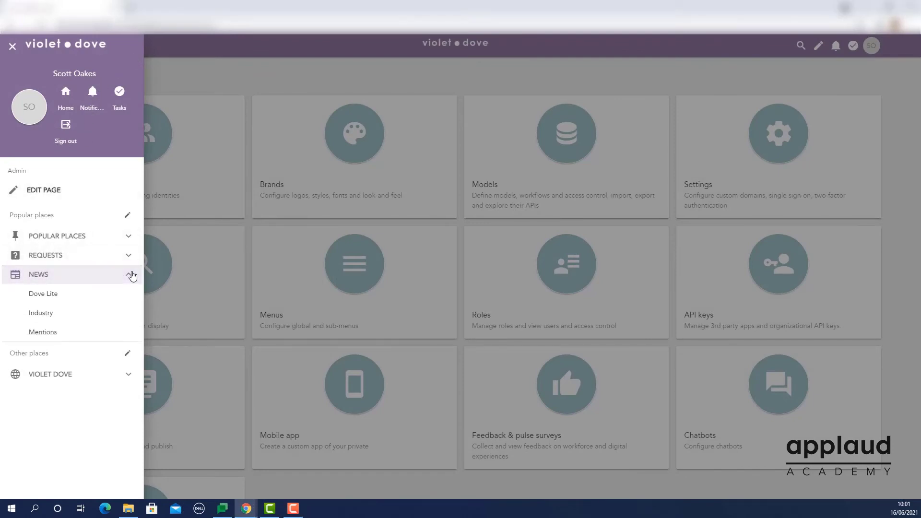